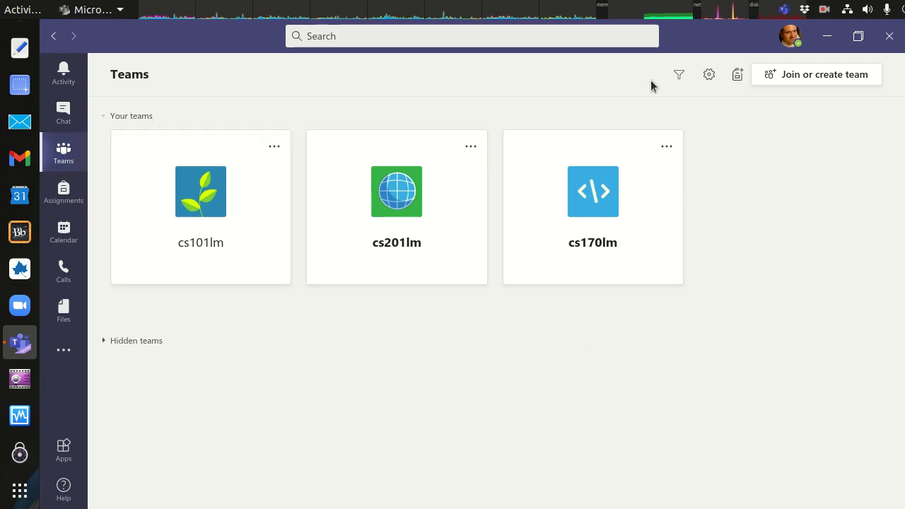
- Create a Class team named "teams-playground" with the description "A place to play with teams.", without adding any students
left_click(818, 80)
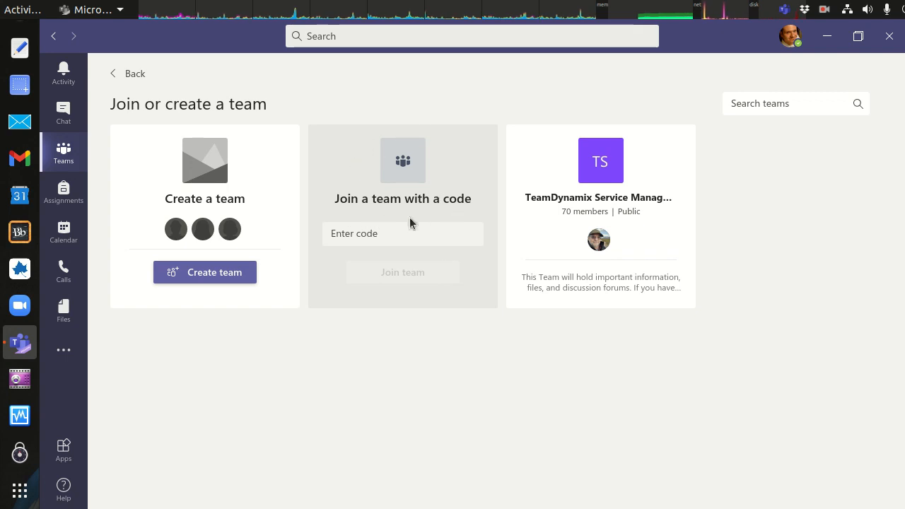
left_click(204, 275)
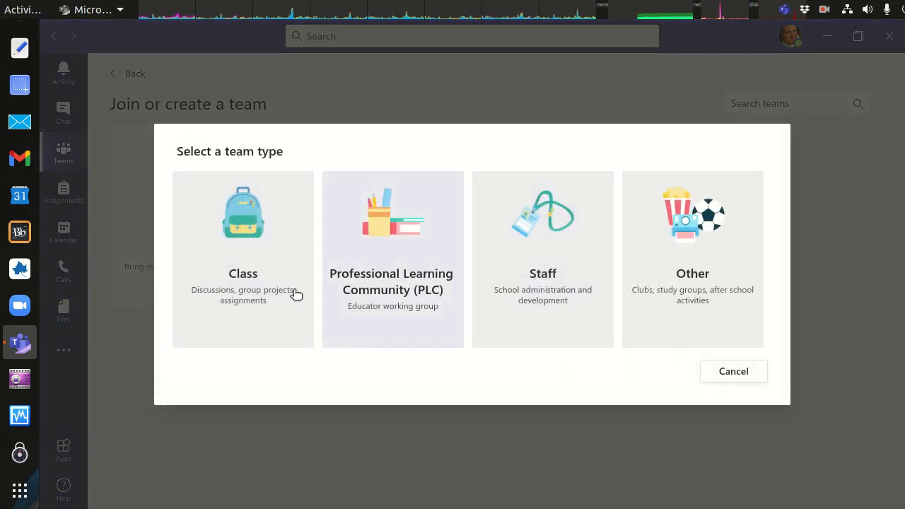
left_click(263, 277)
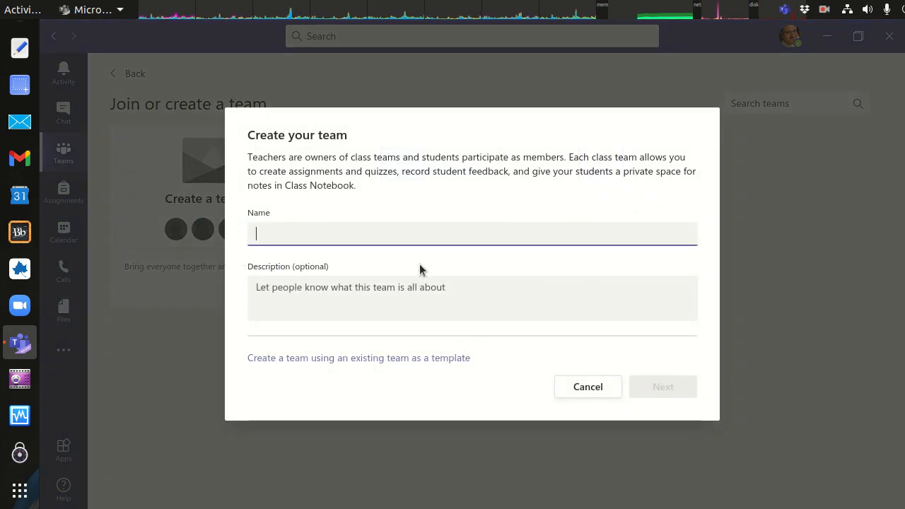
type("teams-playground")
left_click(347, 297)
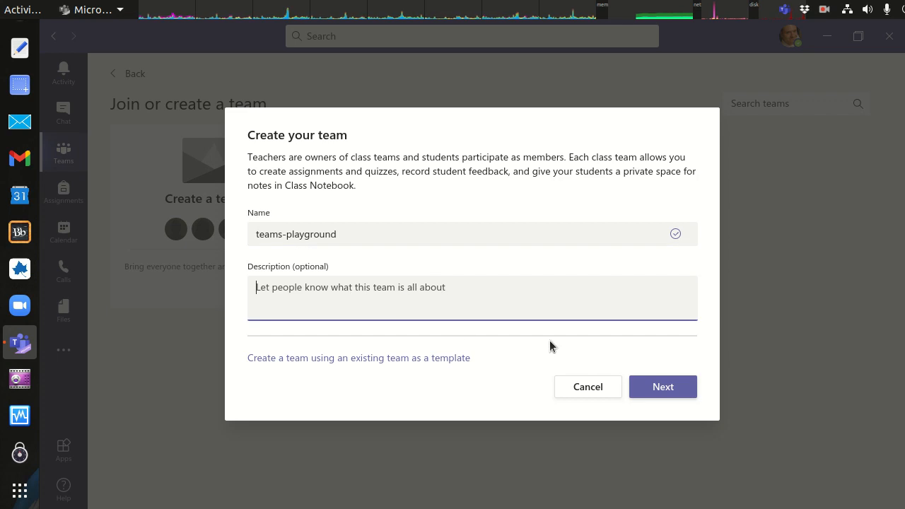
type("A place to play with teams")
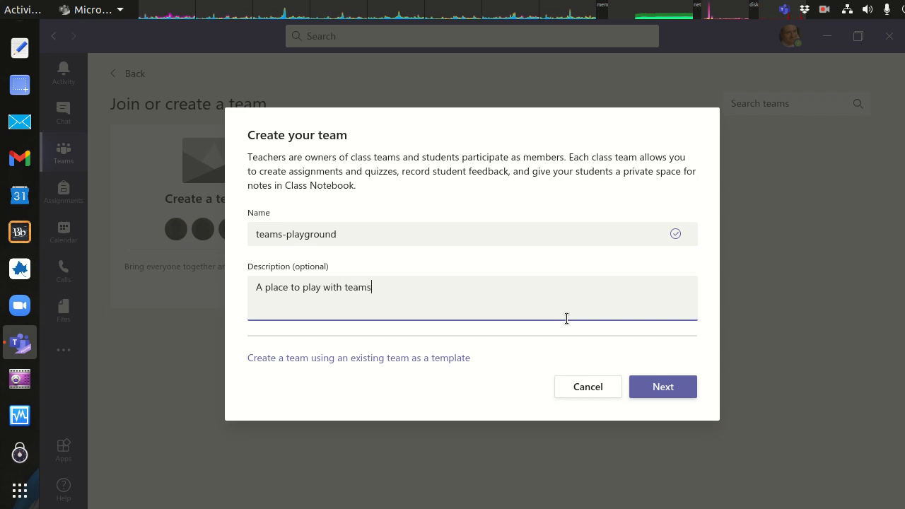
type(".")
left_click(678, 389)
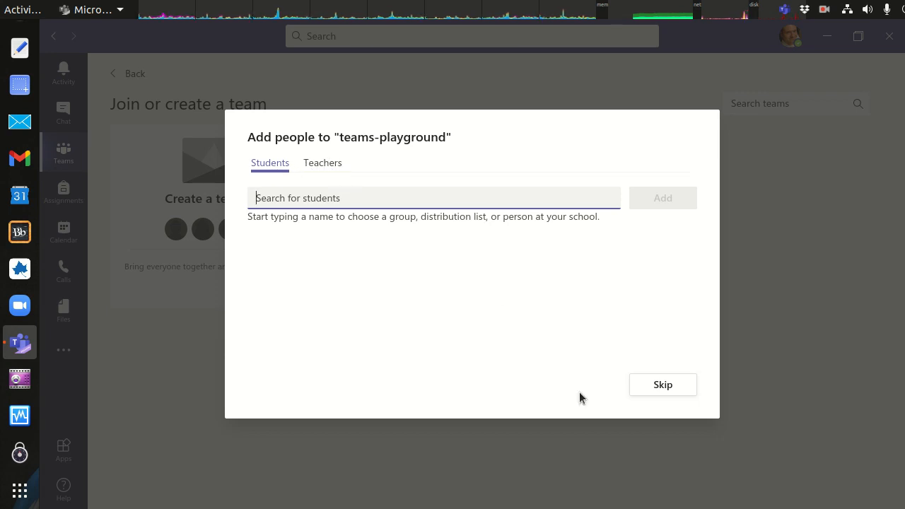
left_click(661, 384)
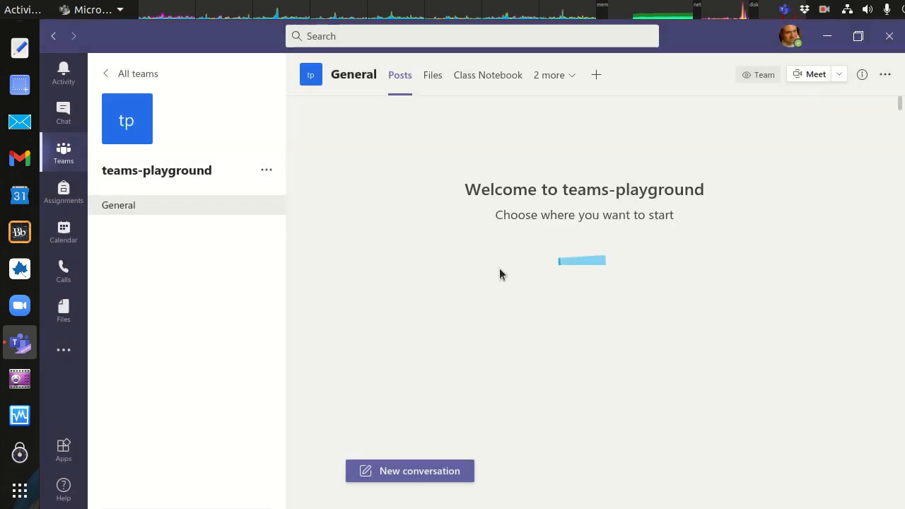
- Display the team code in the teams-playground team's settings and highlight it
left_click(267, 171)
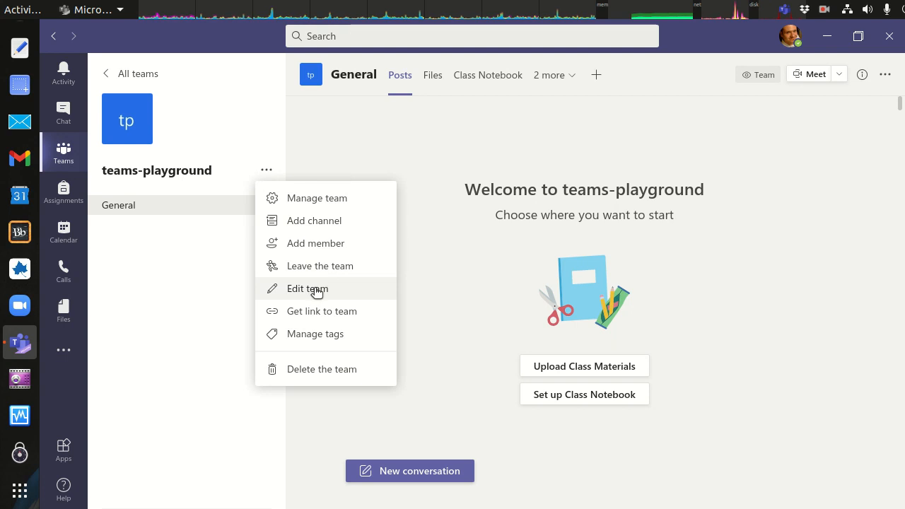
left_click(331, 200)
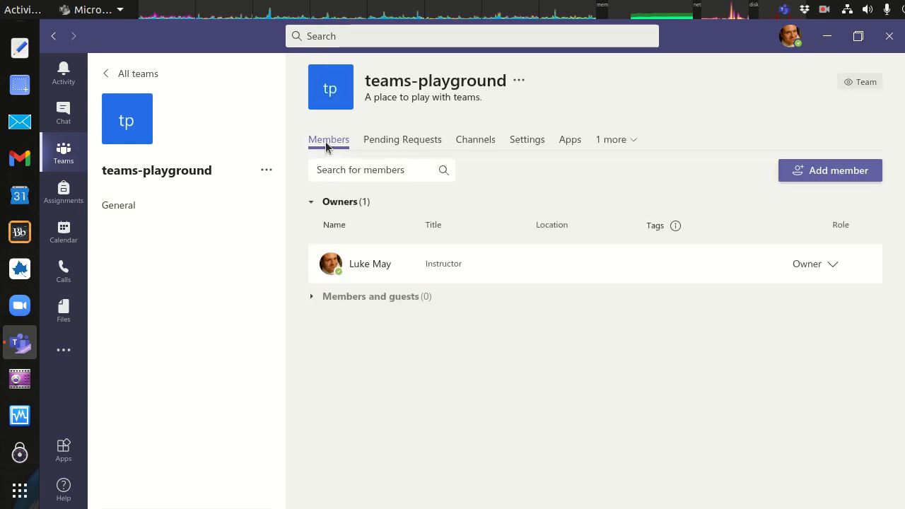
left_click(532, 141)
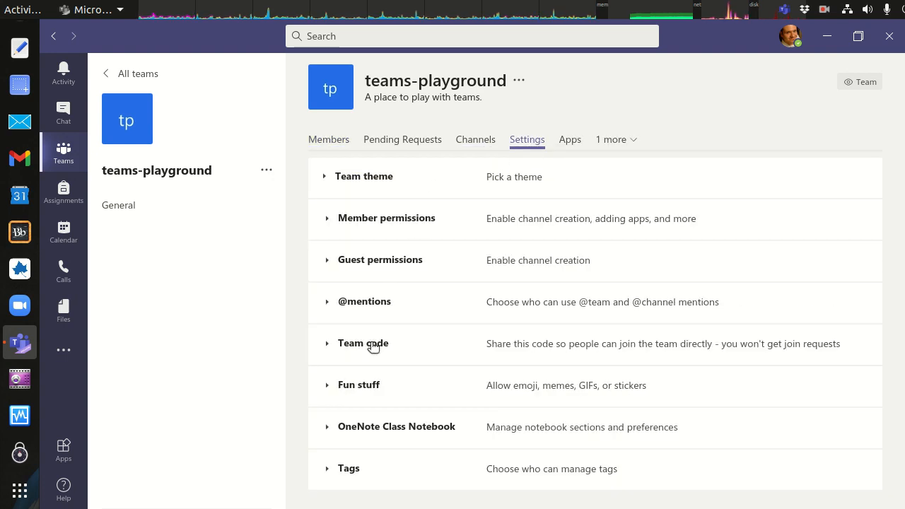
left_click(373, 345)
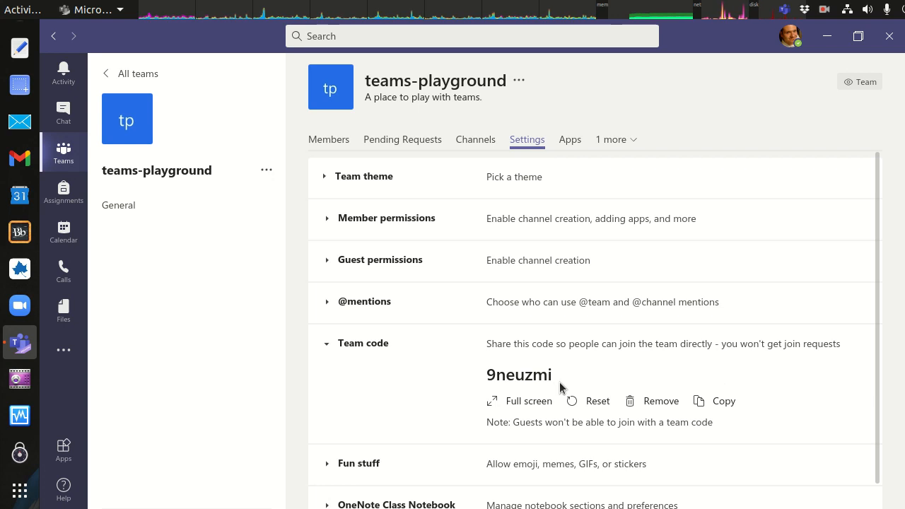
left_click_drag(487, 376, 552, 382)
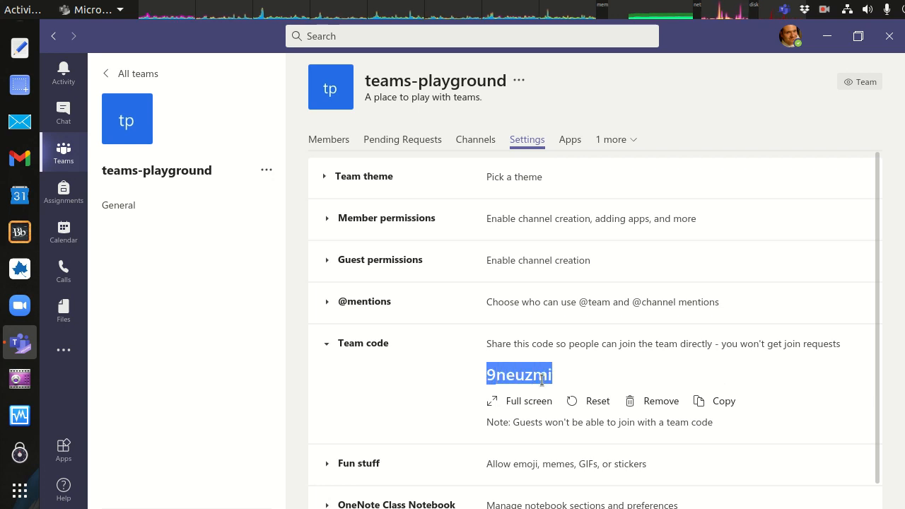
left_click(552, 376)
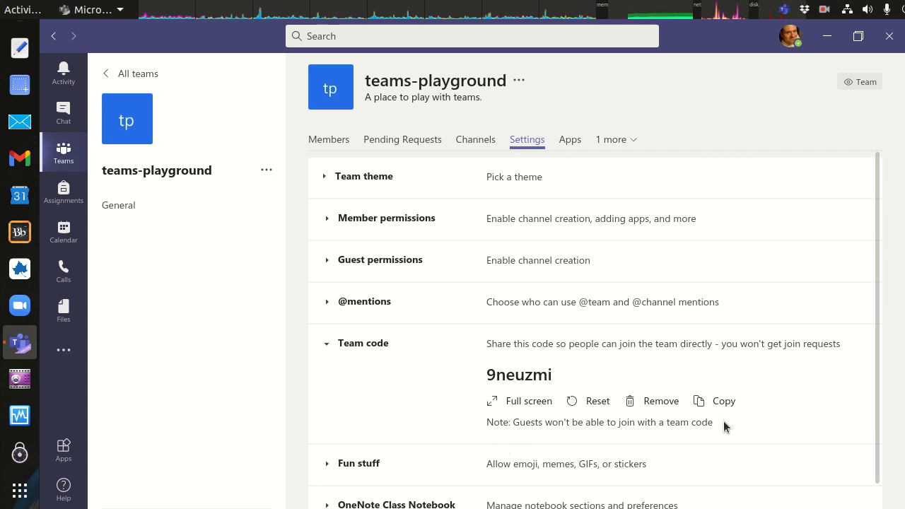
left_click_drag(555, 378, 485, 374)
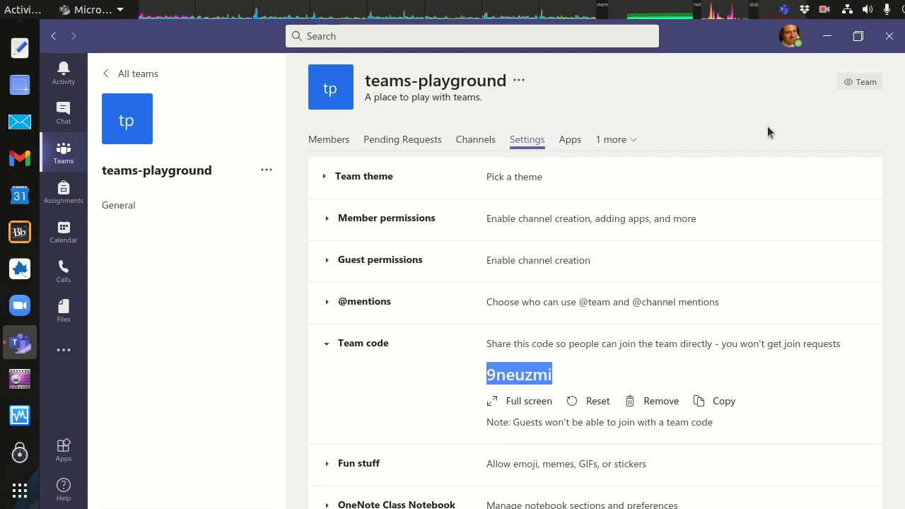
- Return to the overview of all teams and open the field for joining a team with a code
left_click(59, 153)
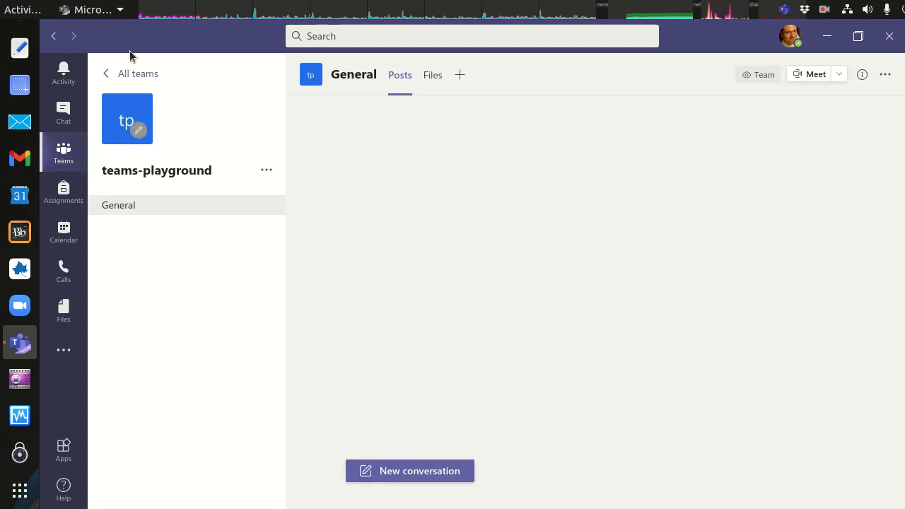
left_click(133, 76)
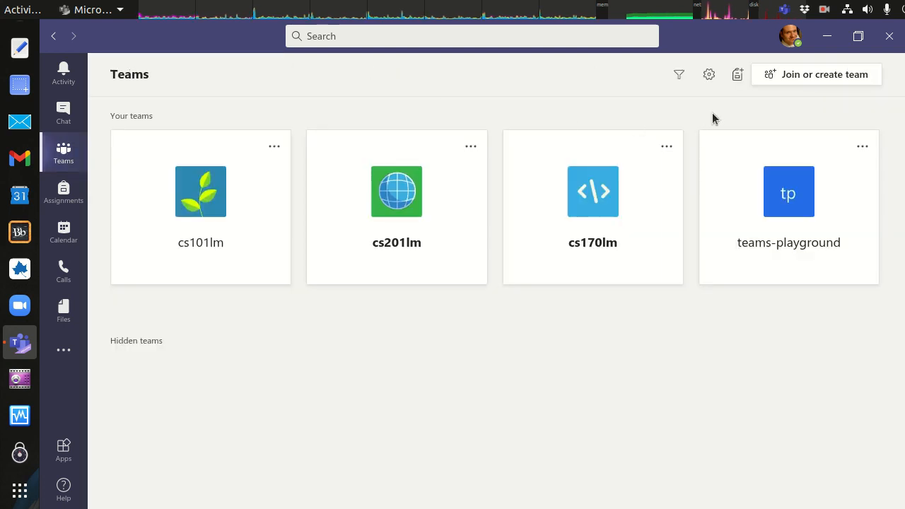
left_click(817, 75)
left_click(385, 235)
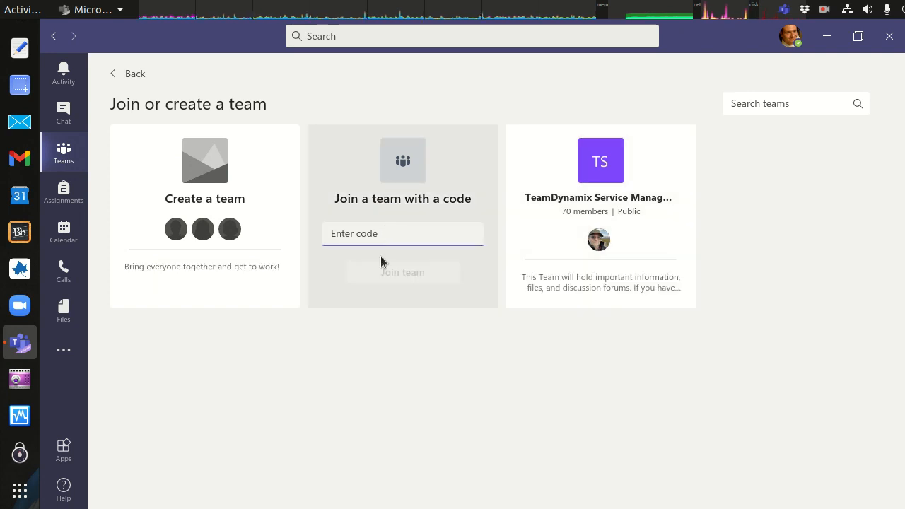
- Open the teams-playground team and start a new conversation in its General channel
left_click(64, 150)
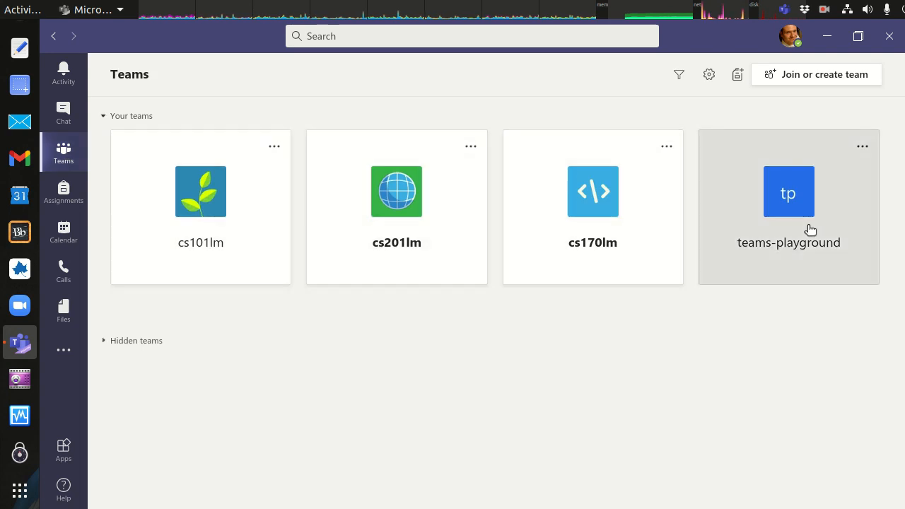
left_click(806, 227)
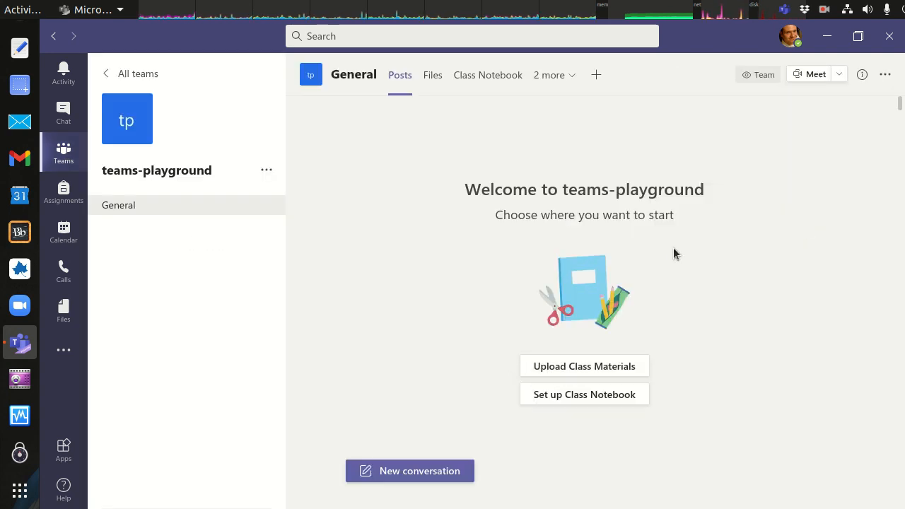
left_click(398, 475)
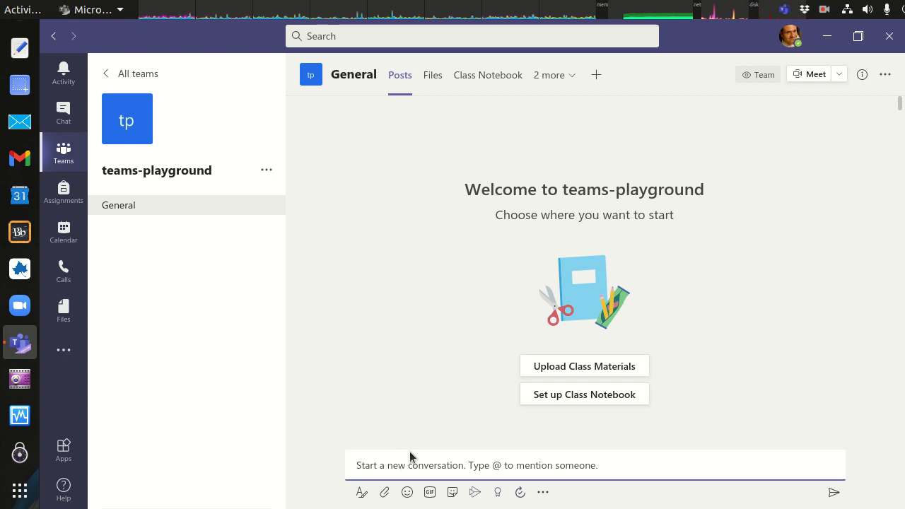
type("What")
key("BackSpace")
key("BackSpace")
key("BackSpace")
key("BackSpace")
- Post the message "Type something in inline code blocks." in the General channel
type("Type something in ")
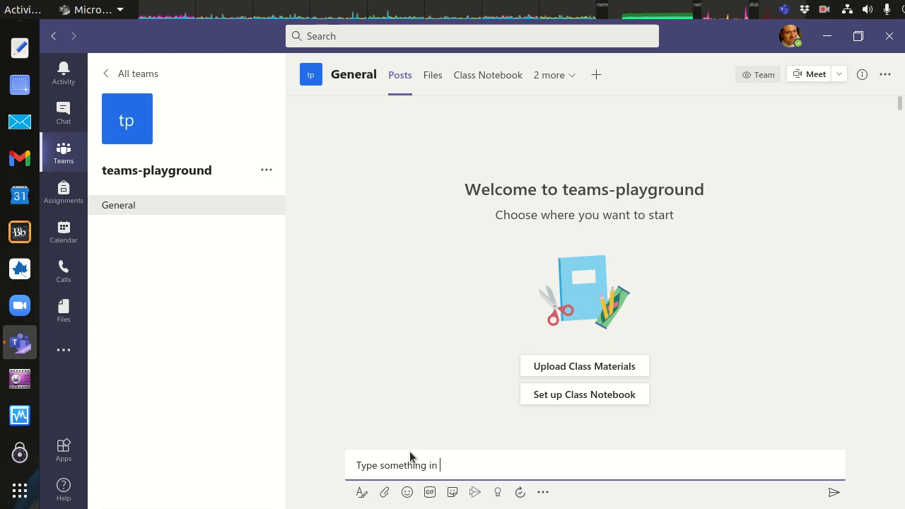
type("inline code bloack")
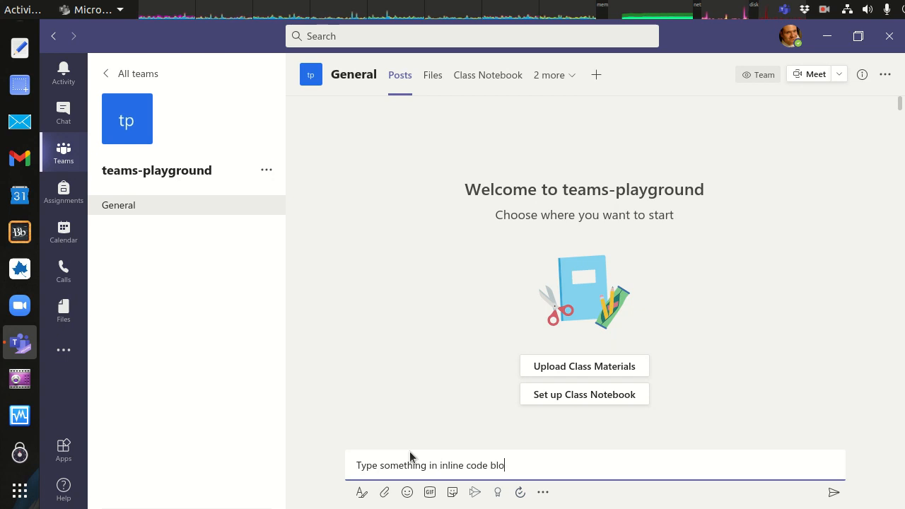
key("BackSpace")
key("BackSpace")
key("BackSpace")
type("ck")
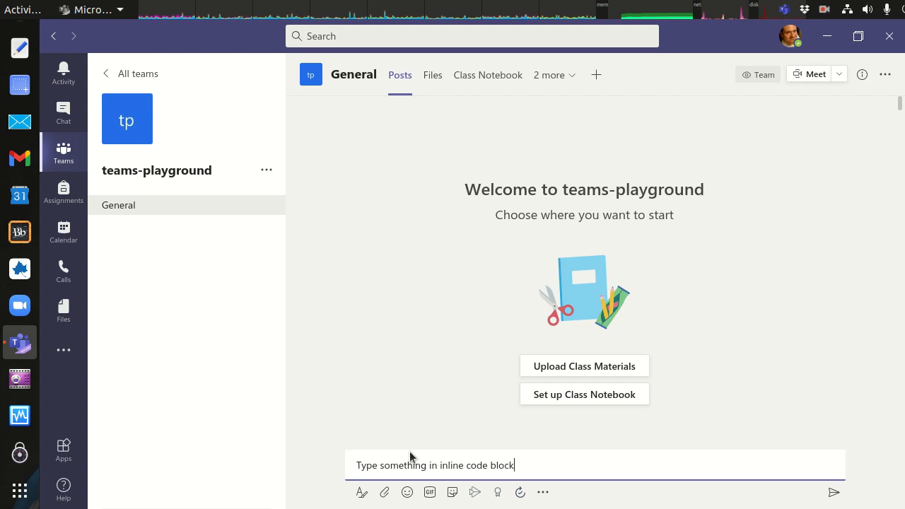
type("s.")
key("Return")
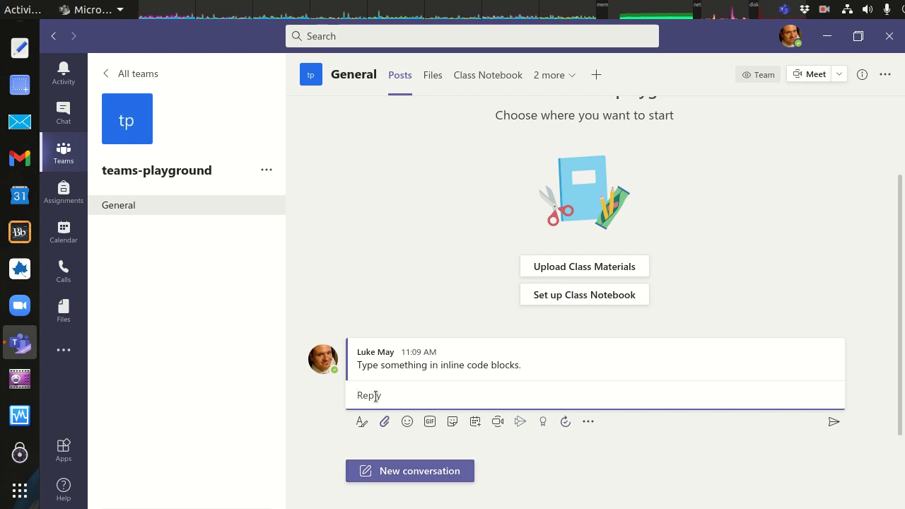
- Write "This inline" as a reply to the posted message, formatting the word "inline" as inline code with backticks
left_click_drag(357, 365, 542, 372)
left_click(480, 388)
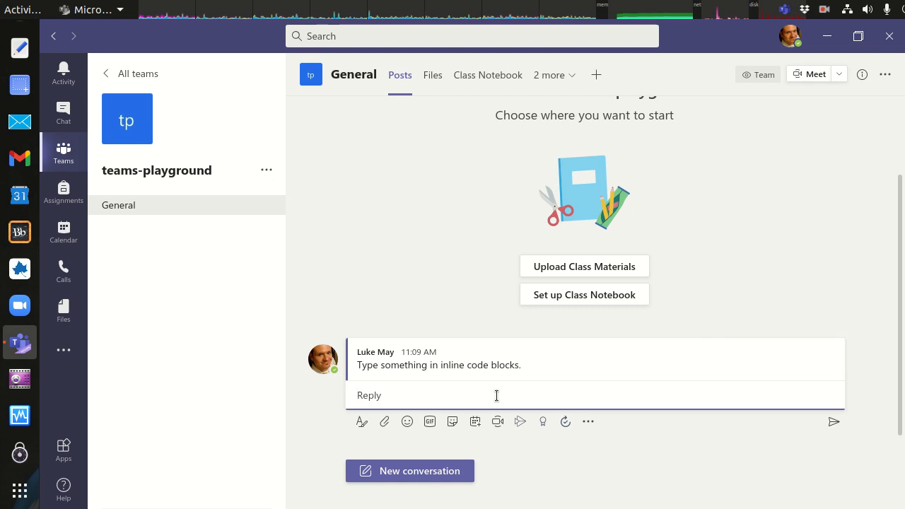
type("This inline")
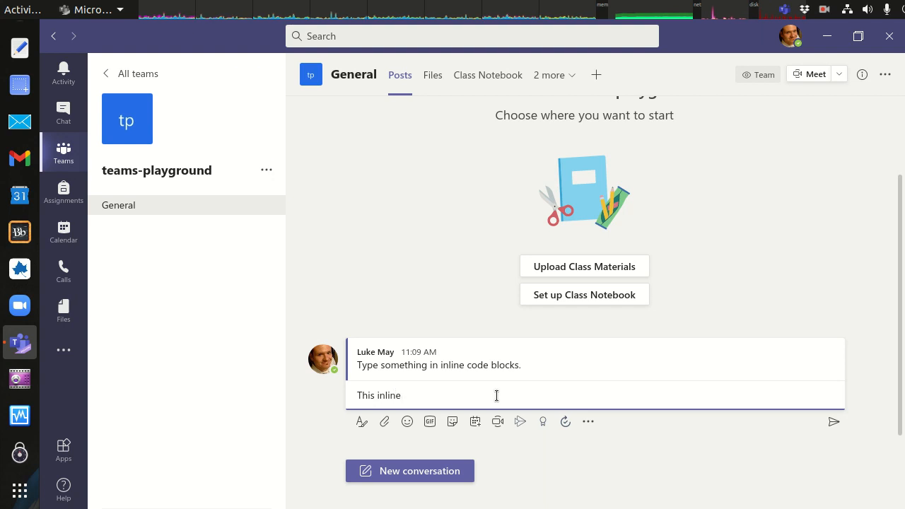
key("Left")
key("Left")
key("Left")
key("Left")
key("Left")
type("`")
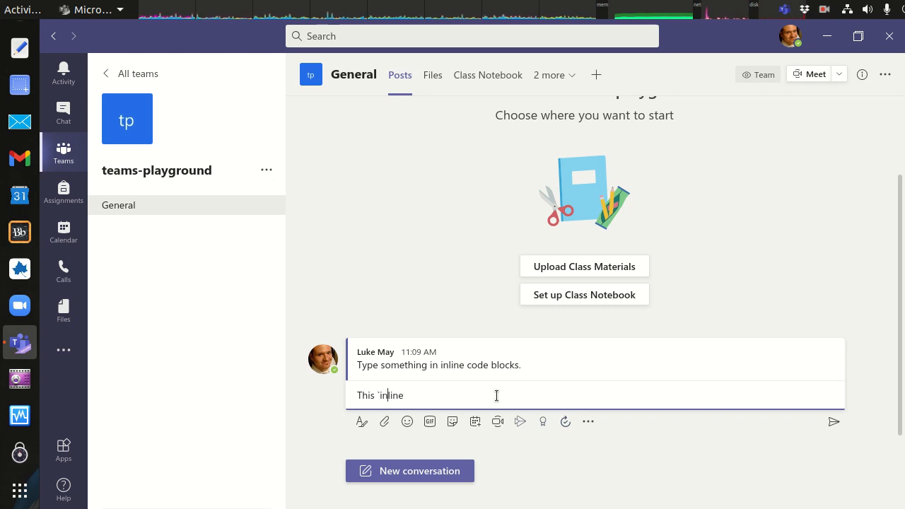
type("`")
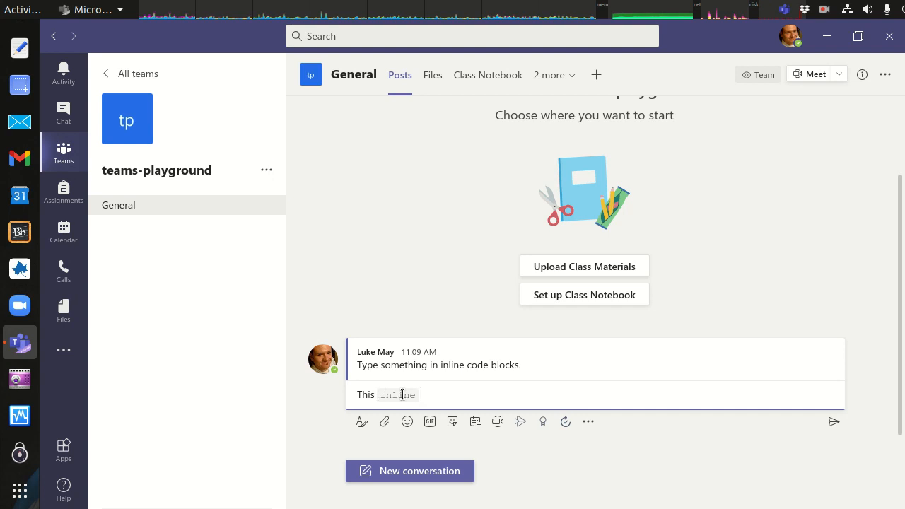
left_click_drag(380, 397, 424, 398)
left_click(427, 399)
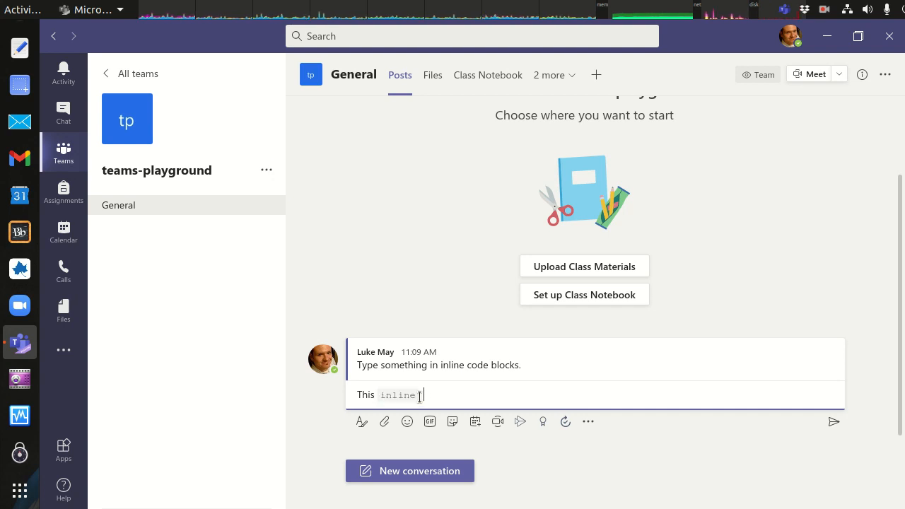
mouse_move(416, 397)
left_mouse_down()
mouse_move(394, 396)
mouse_move(415, 395)
left_mouse_up()
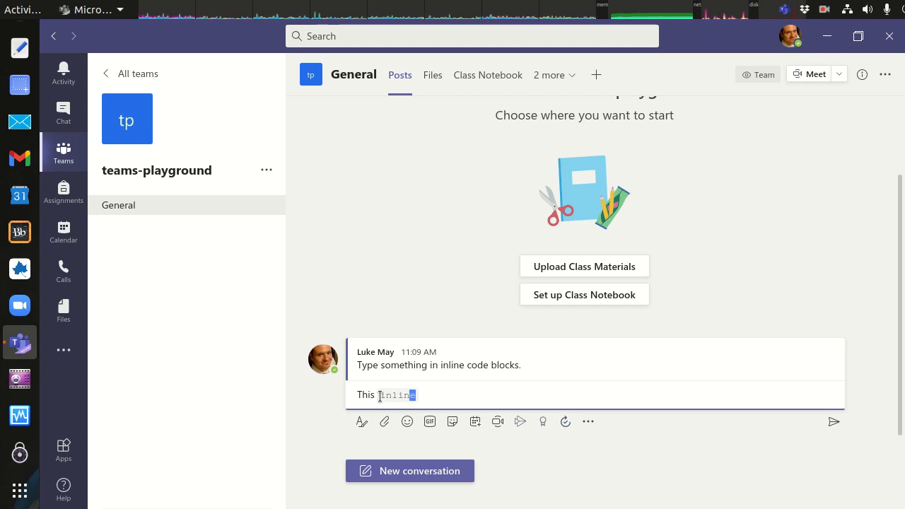
- Add the word "block" as plain text after the inline code in the reply
left_click(432, 395)
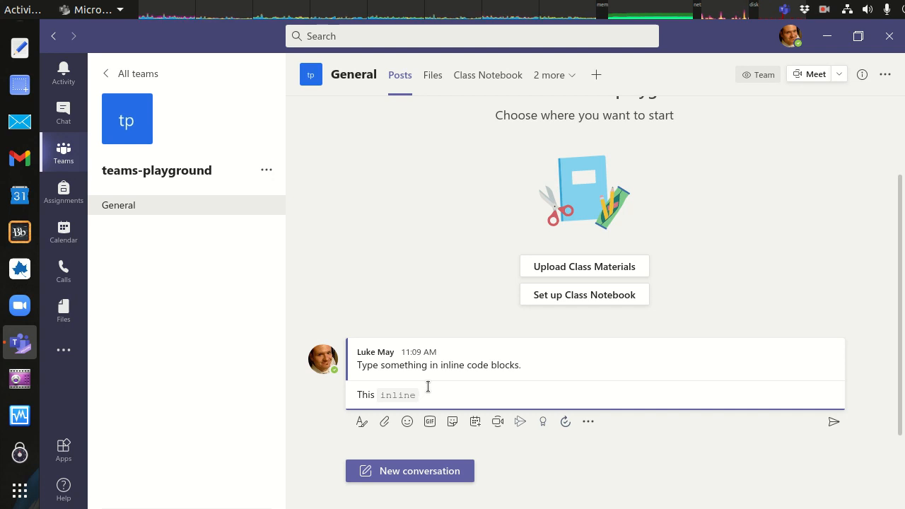
type("bloack")
key("BackSpace")
key("BackSpace")
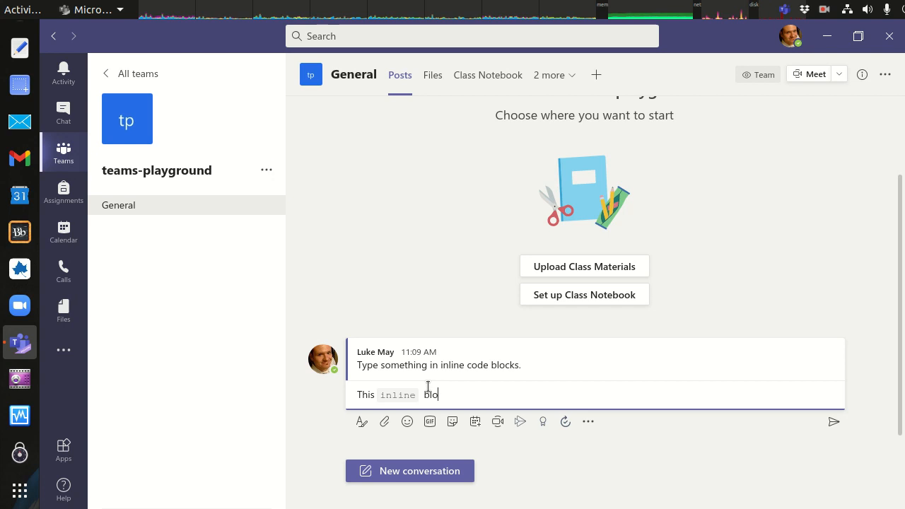
type("ck")
key("BackSpace")
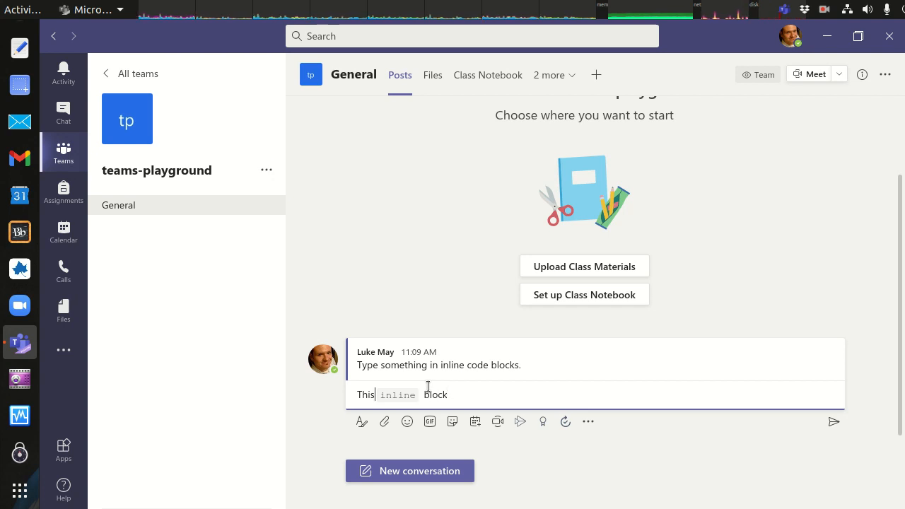
- Move the text cursor back and forth across the inline code in the reply to examine its boundaries
key("Right")
key("Right")
key("Right")
key("Right")
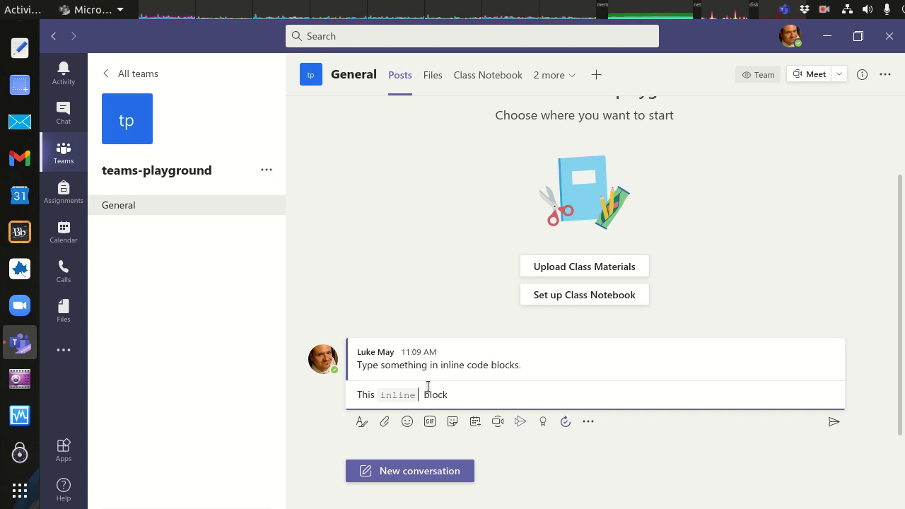
key("Right")
key("Left")
key("Left")
key("Right")
key("Right")
key("Right")
key("Right")
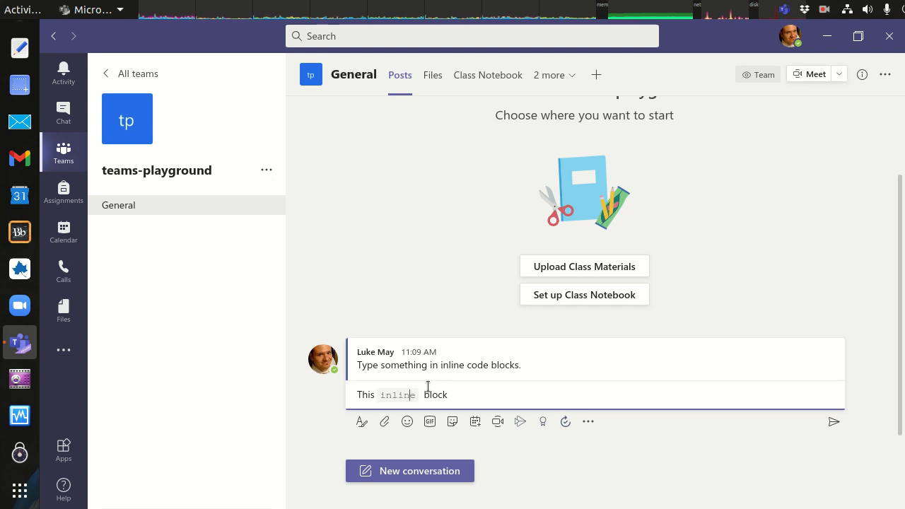
- Insert the words "is an" between "This" and the inline code in the reply
key("Left")
key("Left")
key("Left")
key("Left")
key("Right")
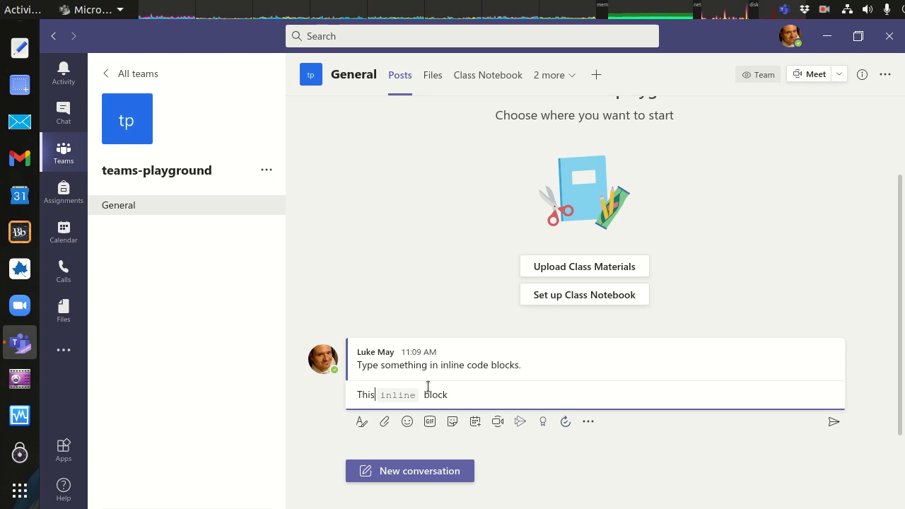
type("is")
key("Right")
key("Right")
key("Left")
key("Left")
key("Left")
key("Left")
key("Left")
type("an")
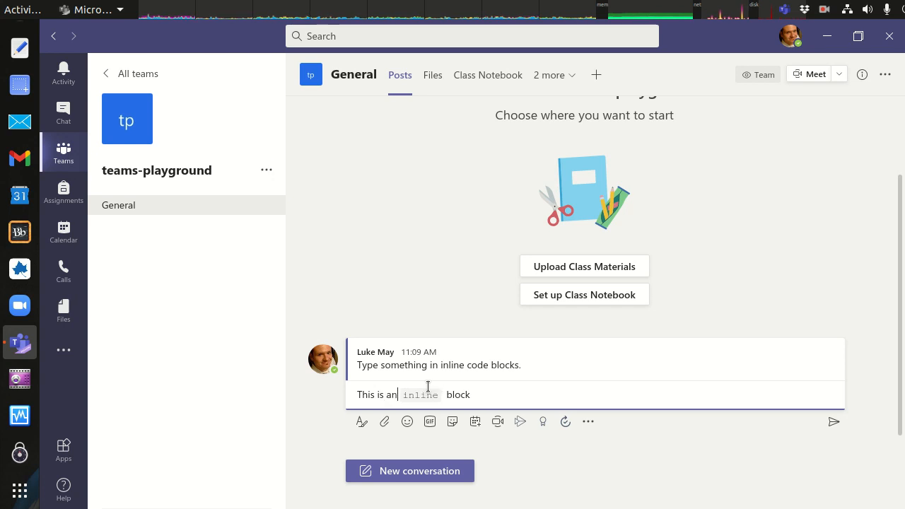
- Insert the word "code" before "block" in the reply and remove the extra space after the inline code
key("Right")
key("Right")
key("Right")
key("Right")
key("Right")
key("Right")
key("Right")
type("code")
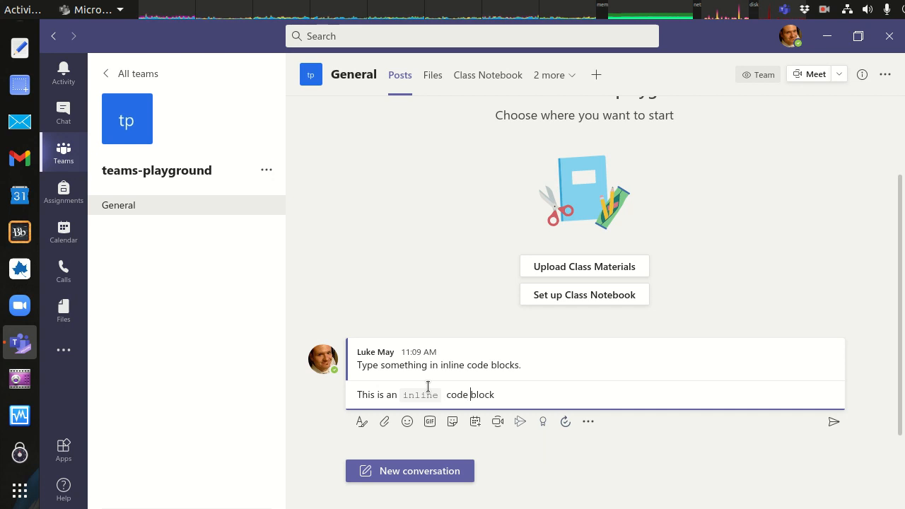
key("Left")
key("Left")
key("BackSpace")
- End the reply with a period after "block" and post it
key("Right")
key("Right")
key("Right")
key("Right")
key("Right")
key("Right")
key("Right")
key("Right")
type(".")
key("Return")
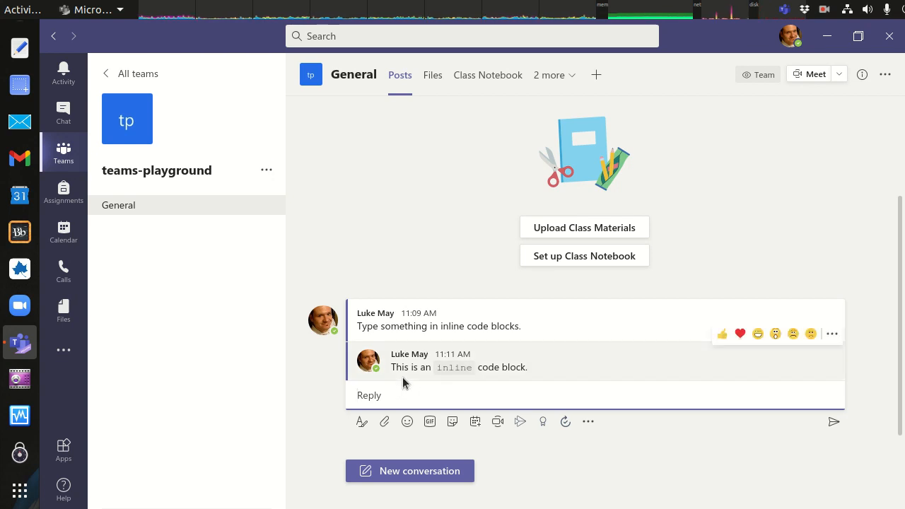
- Start another reply with "HTML:" and a triple-backtick code block beneath it, with <code> as its first line
type("HTML:")
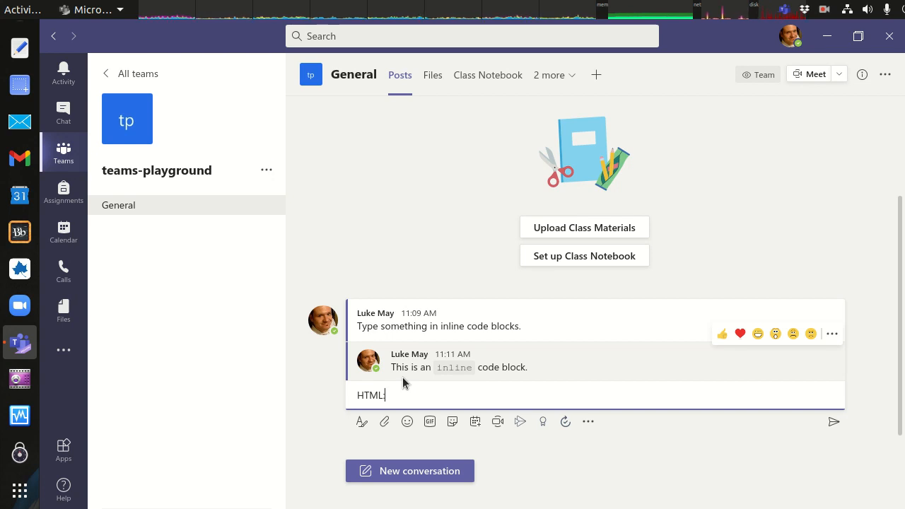
key("shift+Return")
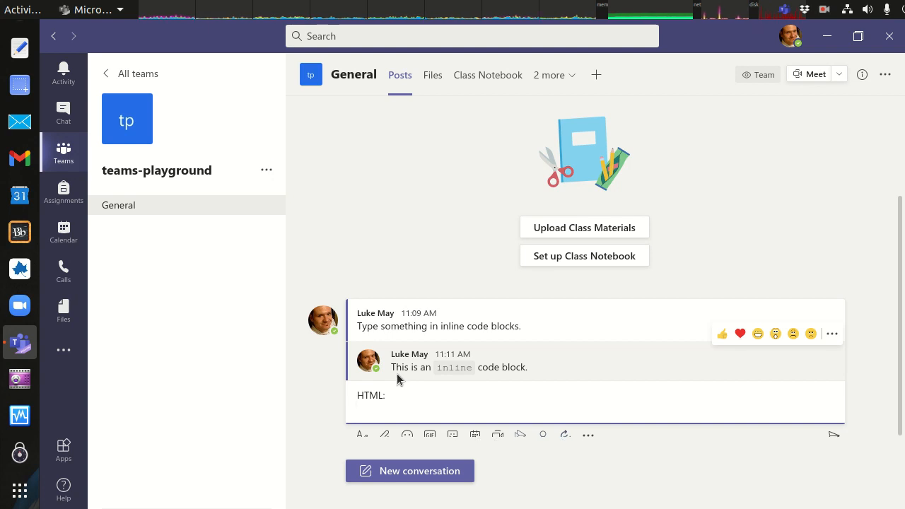
type("```")
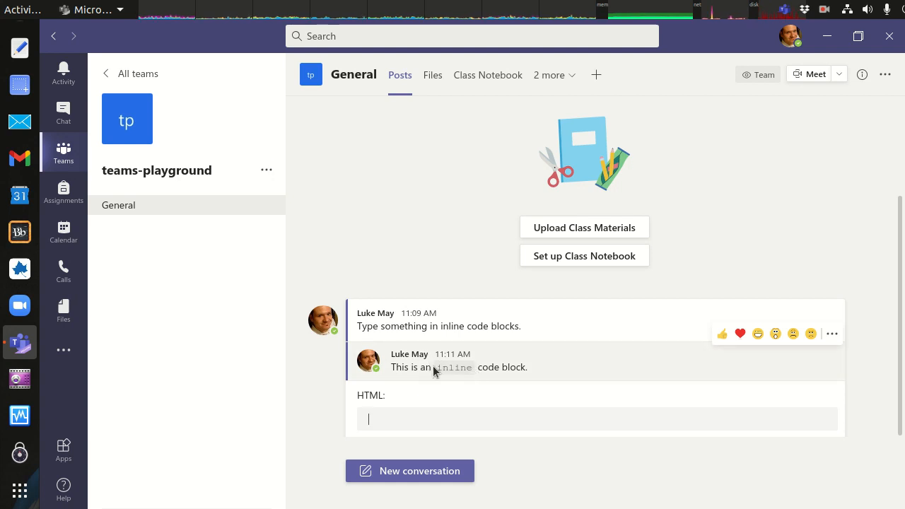
double_click(446, 368)
left_click(396, 365)
left_click(379, 420)
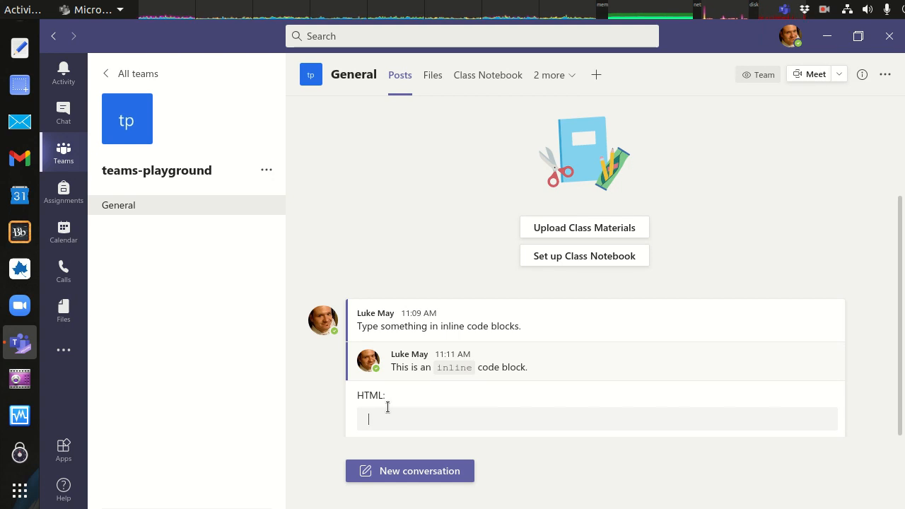
type("<code>")
key("Return")
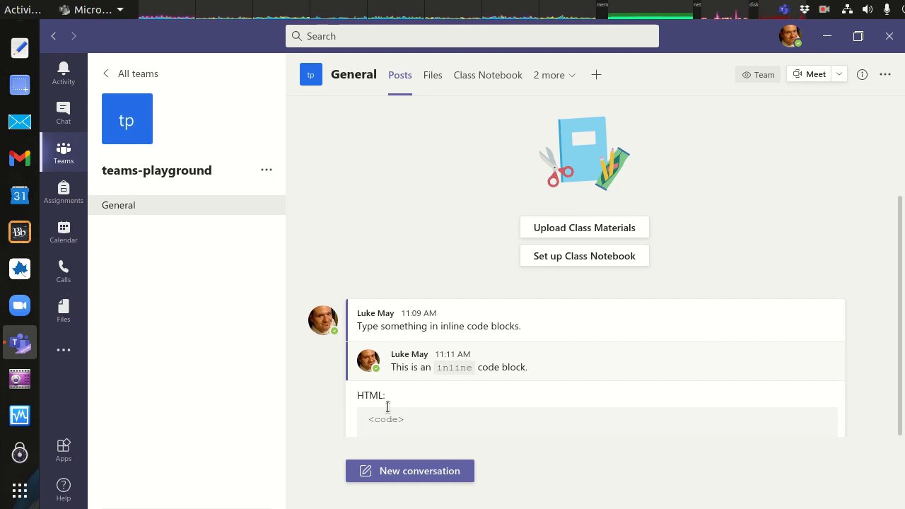
type("Here")
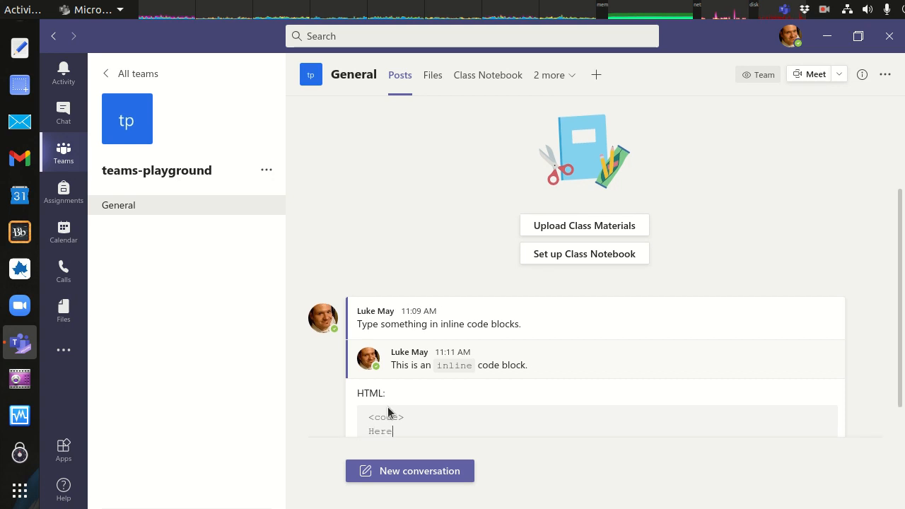
type(" is som")
key("BackSpace")
key("BackSpace")
key("BackSpace")
key("BackSpace")
key("BackSpace")
key("BackSpace")
key("BackSpace")
key("BackSpace")
key("BackSpace")
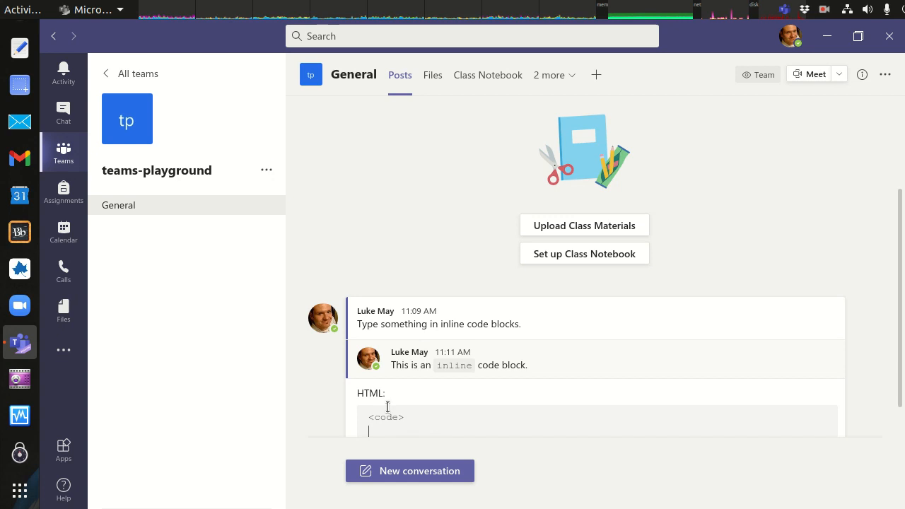
- Write the function header "def add5(x):" on the line below <code> in the code block
type("foo()")
type("x")
key("Left")
key("BackSpace")
key("BackSpace")
key("BackSpace")
type("add1")
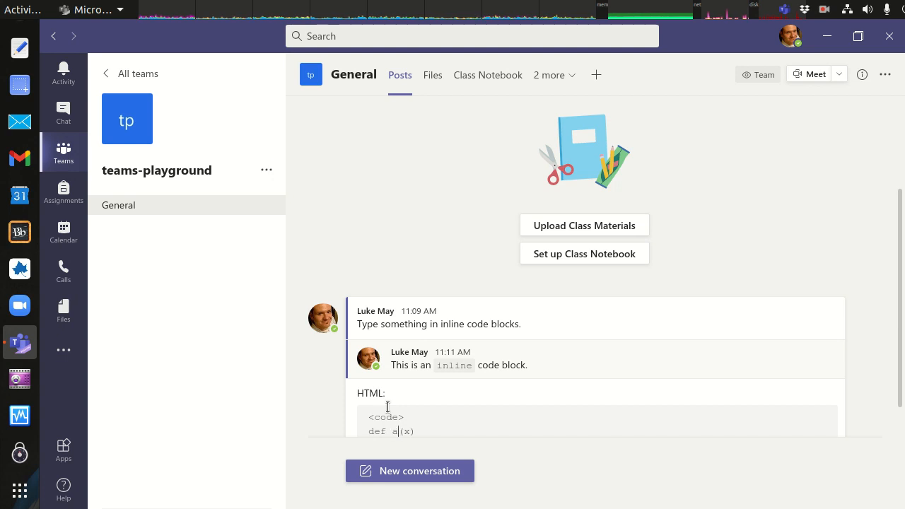
key("Left")
key("BackSpace")
type("5")
key("End")
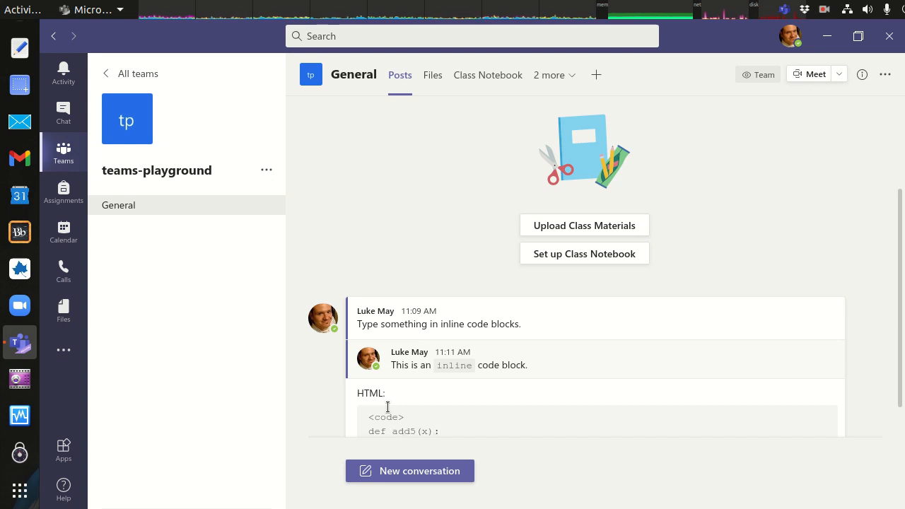
- Add the indented line "print(x+5)" under the function header and close the snippet with </code>
key("Return")
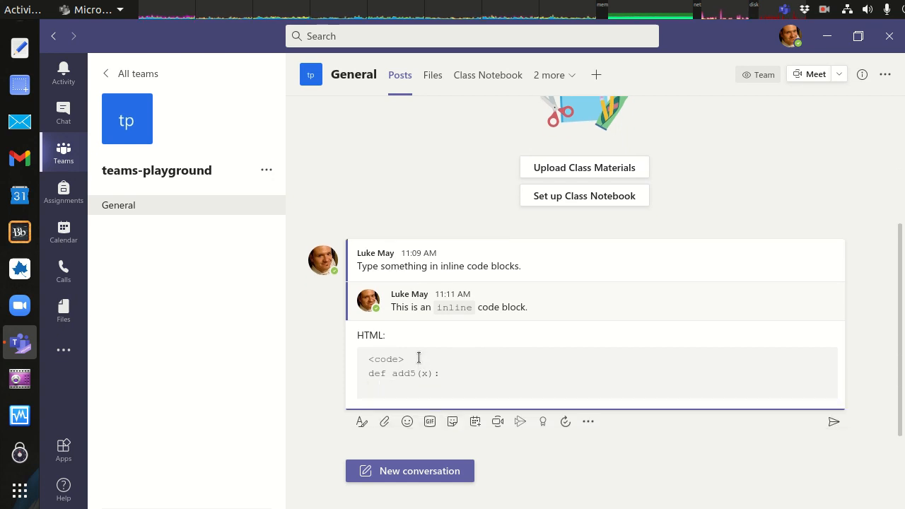
type("(")
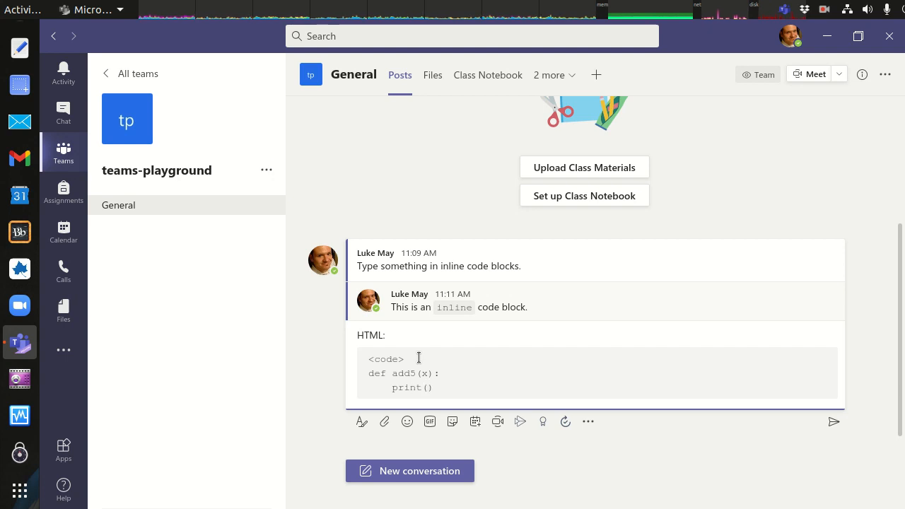
type("x+5")
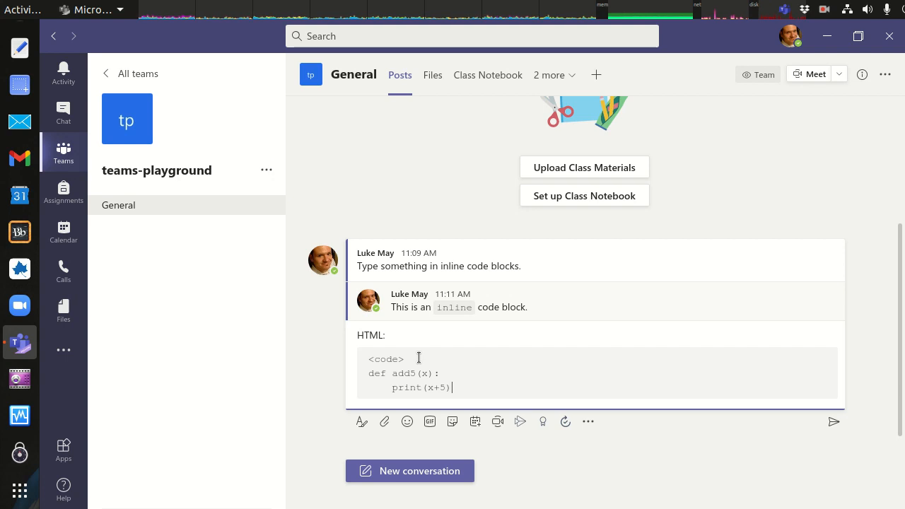
key("Return")
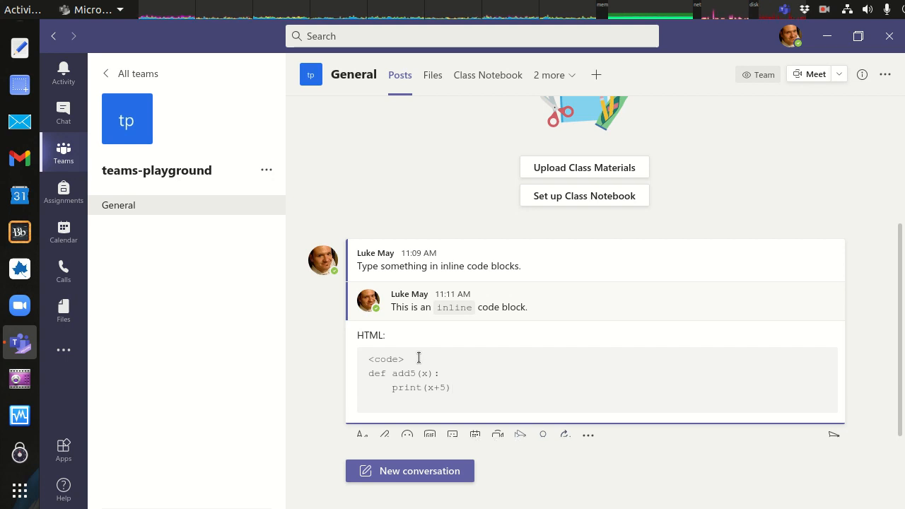
type("</code>")
- Insert "&nbsp;" at the start of the print line in the code block
key("Left")
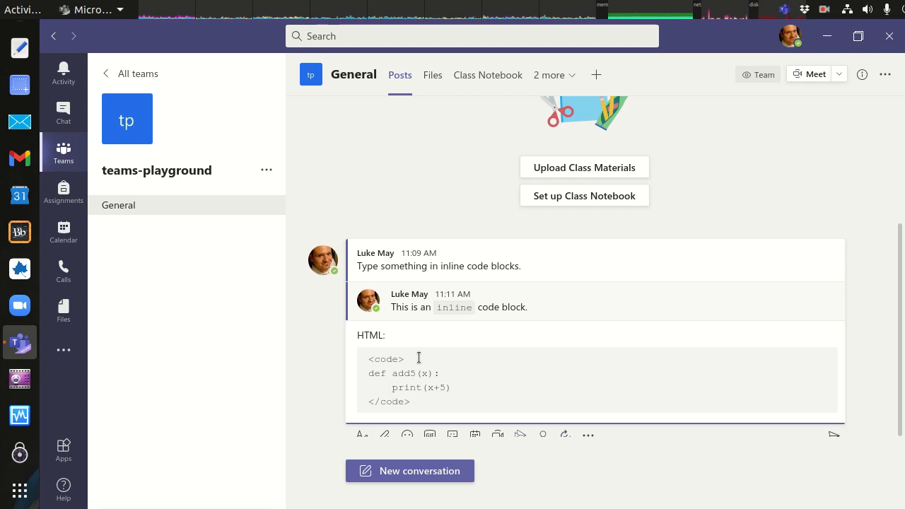
key("Up")
key("shift+Down")
key("shift+Down")
key("Left")
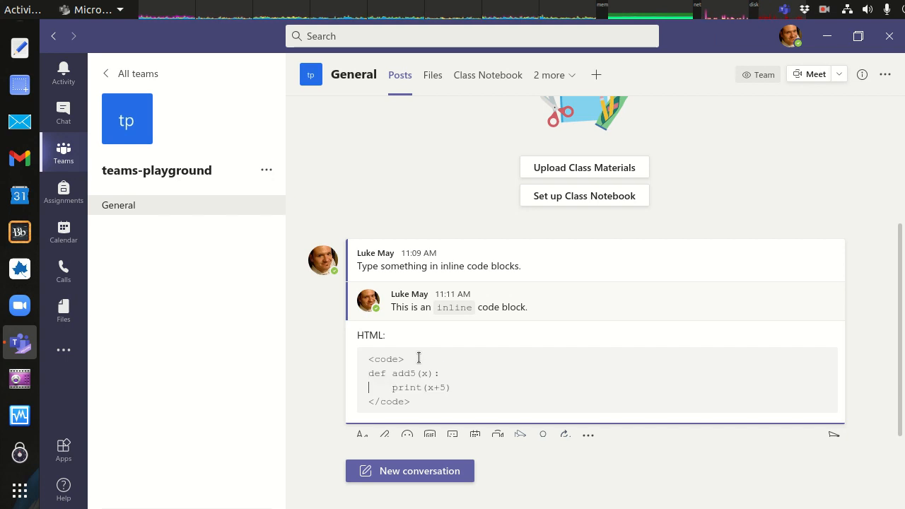
type("&    ")
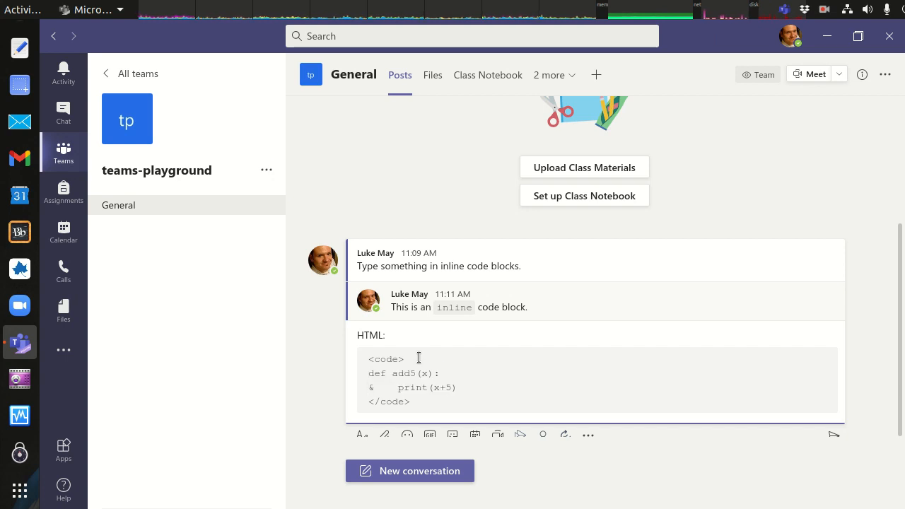
type("nbsp;")
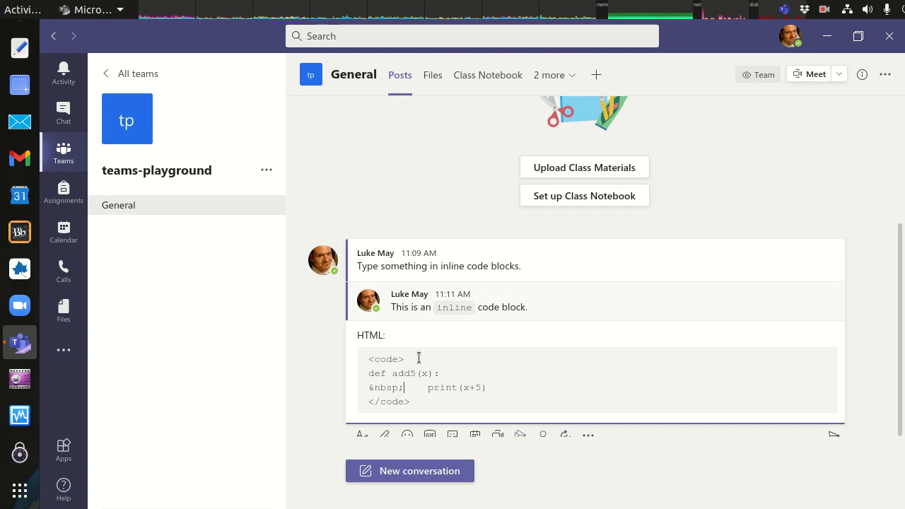
- Duplicate the "&nbsp;" entity on the print line and delete the four spaces before "print(x+5)"
key("shift+Home")
key("ctrl+c")
key("Right")
key("ctrl+v")
key("Delete")
key("Delete")
key("Delete")
key("Delete")
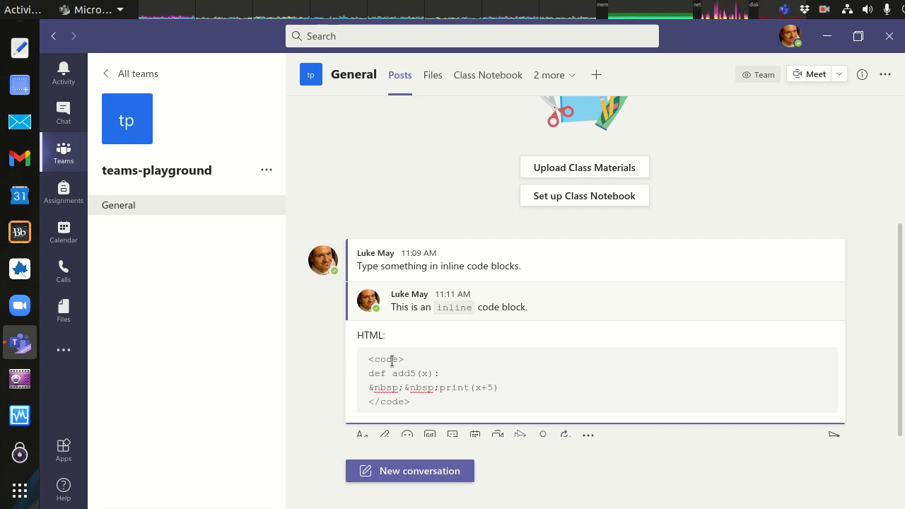
- Highlight the snippet from <code> to </code> in the reply to examine it
left_click_drag(370, 362, 417, 401)
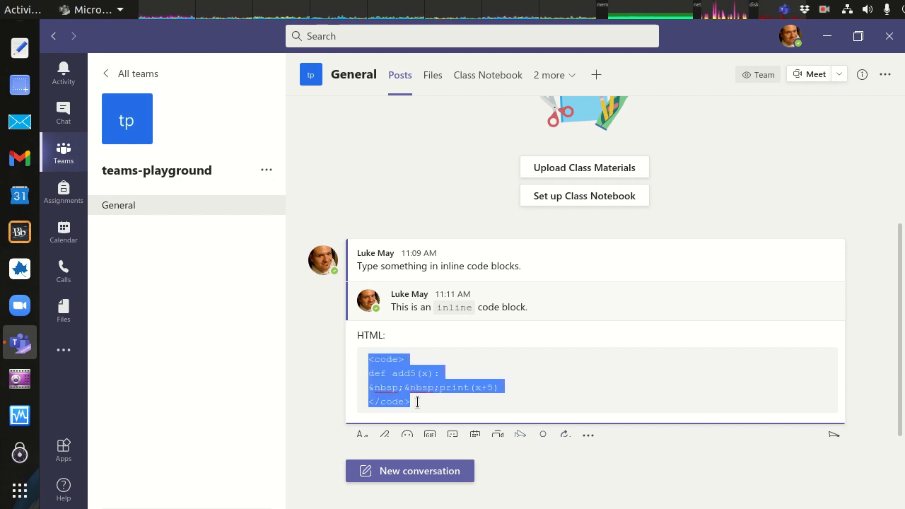
left_click(417, 402)
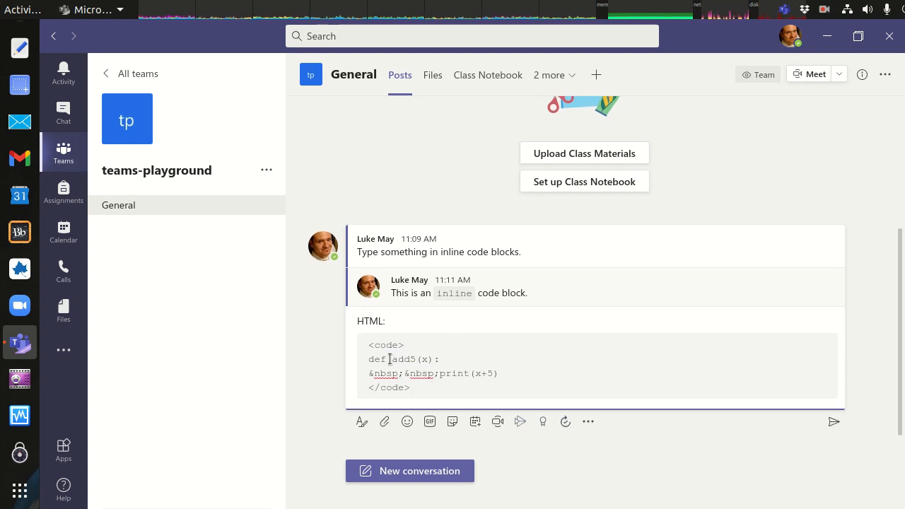
left_click_drag(368, 343, 424, 387)
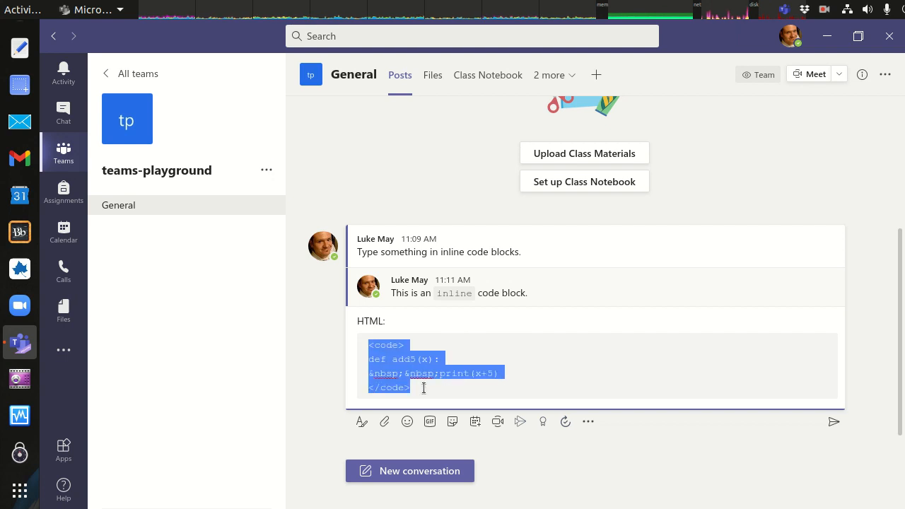
left_click(422, 388)
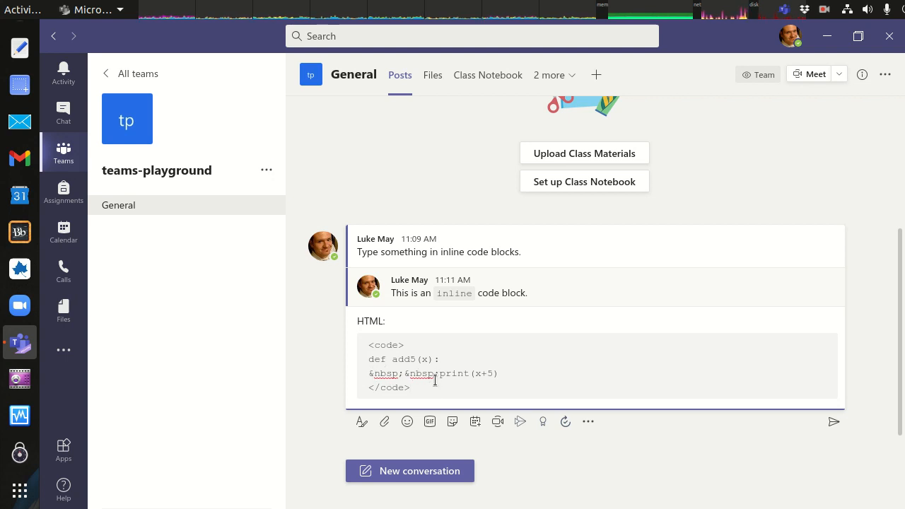
- Leave the code block and post the HTML reply
key("Return")
key("Return")
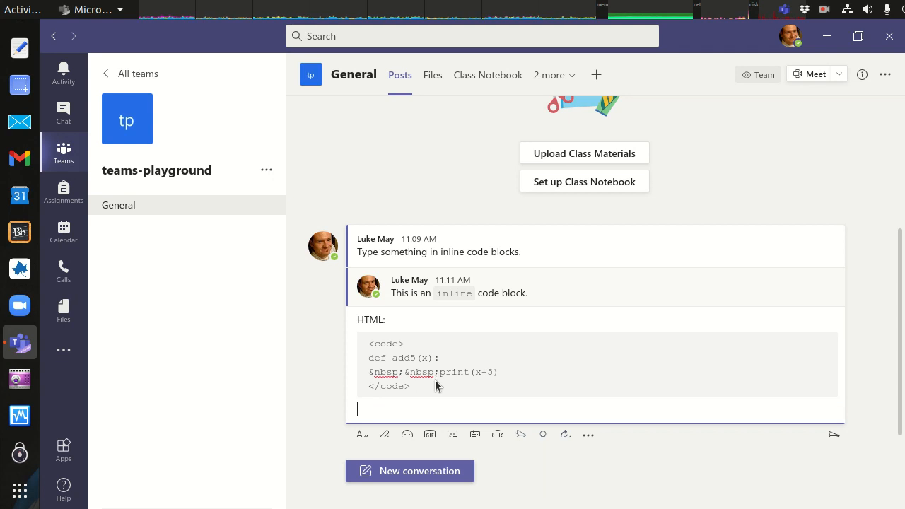
key("Return")
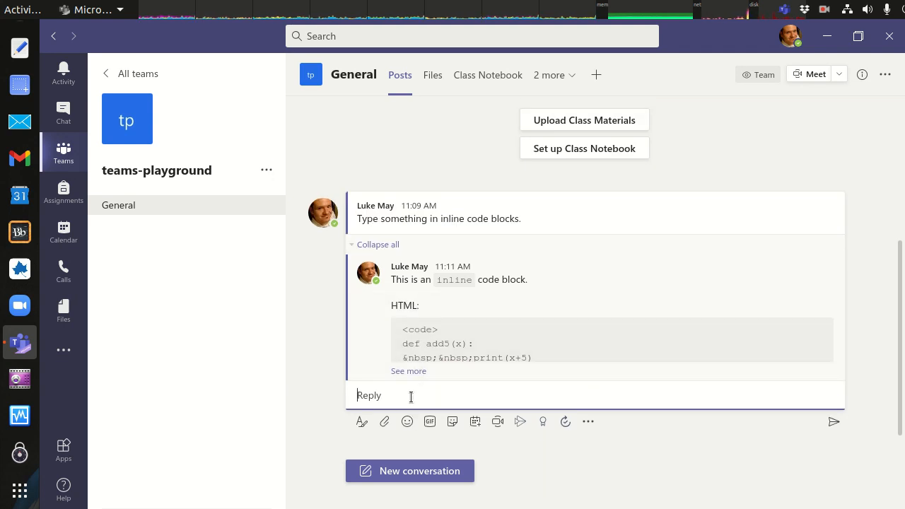
- Start another reply in the thread as a code block and write "def add5(x):" as its first line
left_click(410, 397)
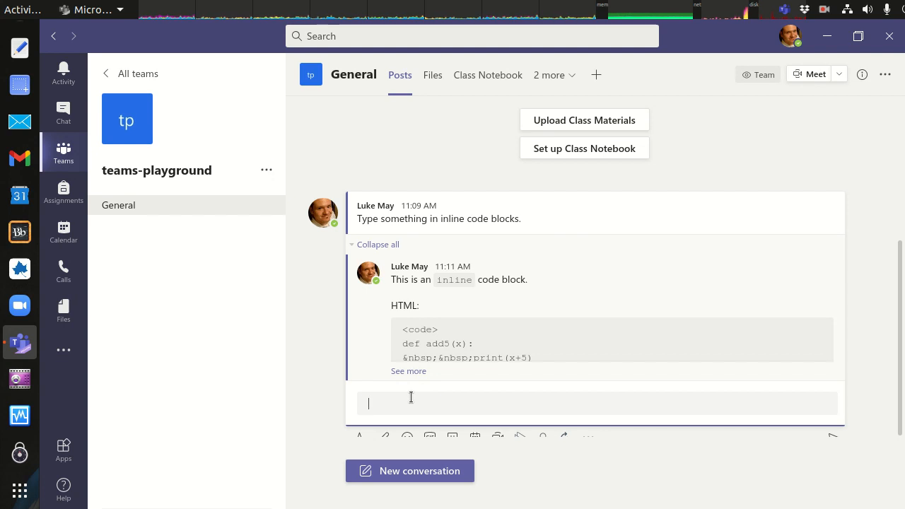
type("def add")
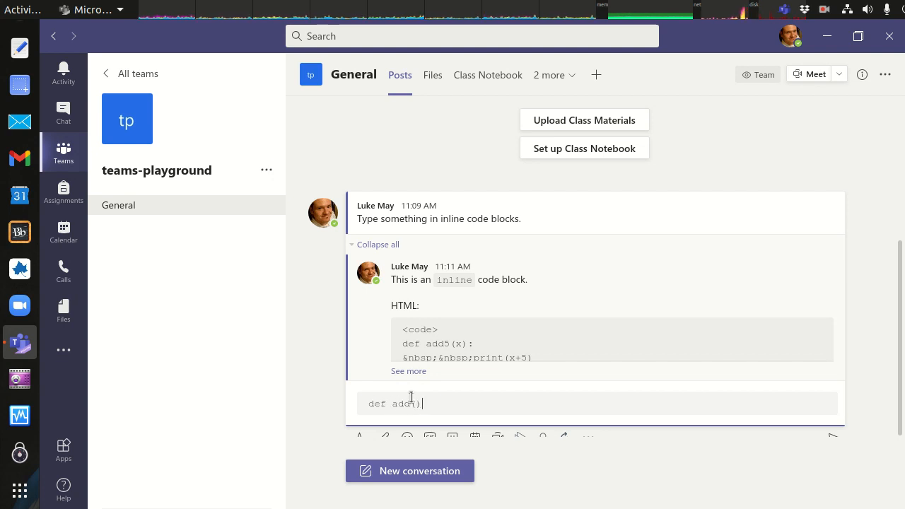
type("5")
key("Right")
type(":")
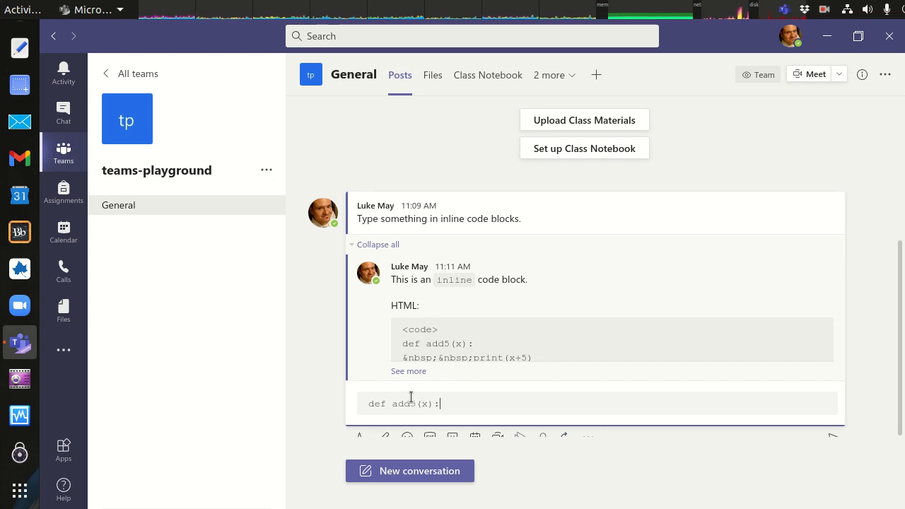
- Add "print(x+5)" indented by two spaces under the function header and post the reply
key("Return")
type("print()")
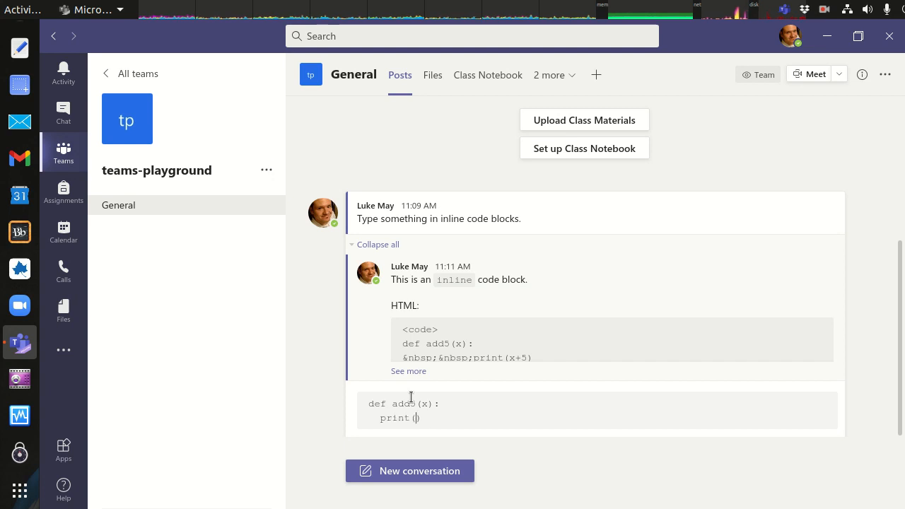
type("x+5")
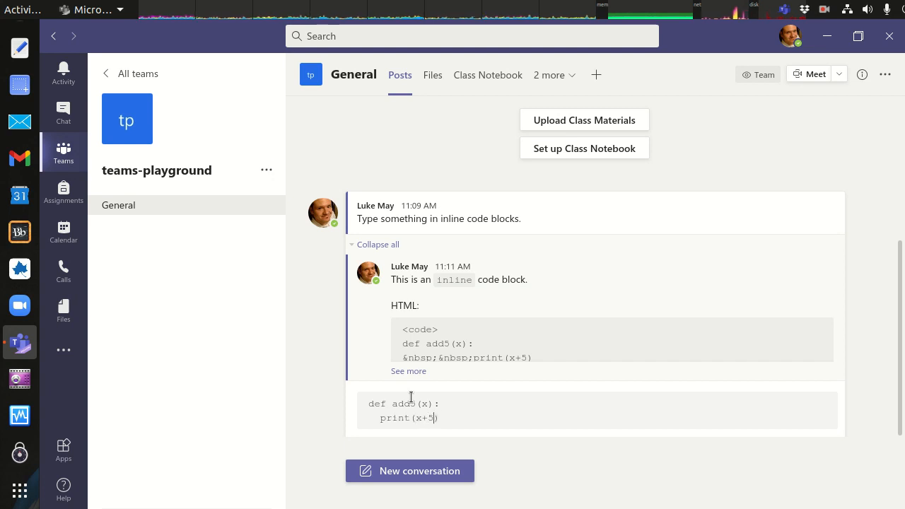
key("Return")
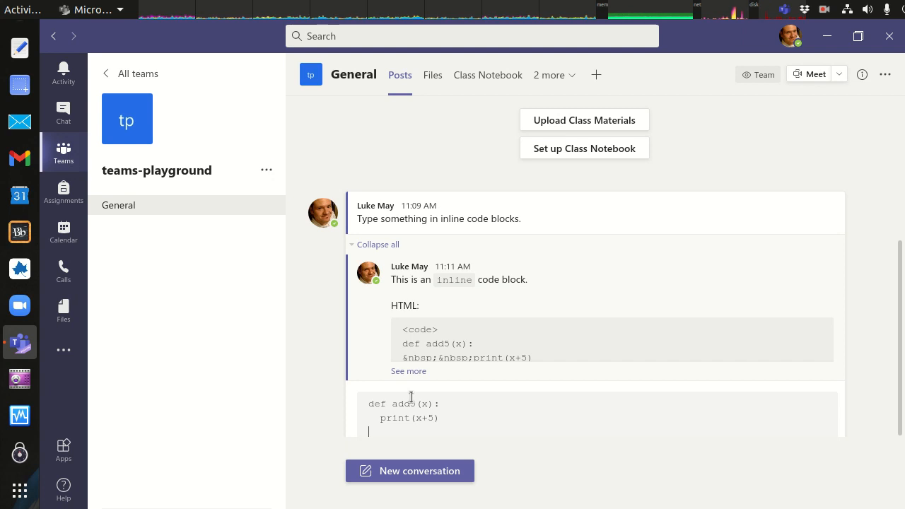
key("ctrl+Return")
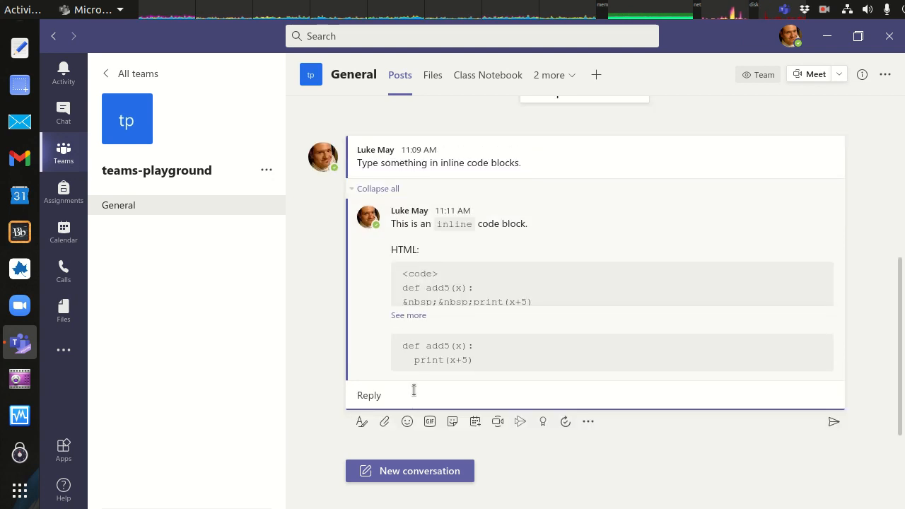
- Highlight the posted add5 code block to examine its indentation, and expand the full HTML code block in the thread
left_click_drag(397, 344, 475, 368)
left_click(481, 368)
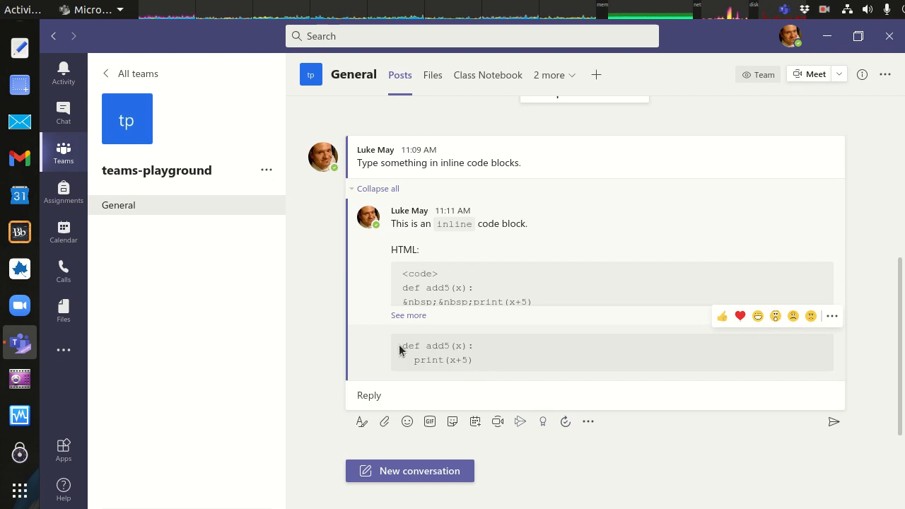
left_click_drag(404, 362, 414, 364)
left_click(431, 362)
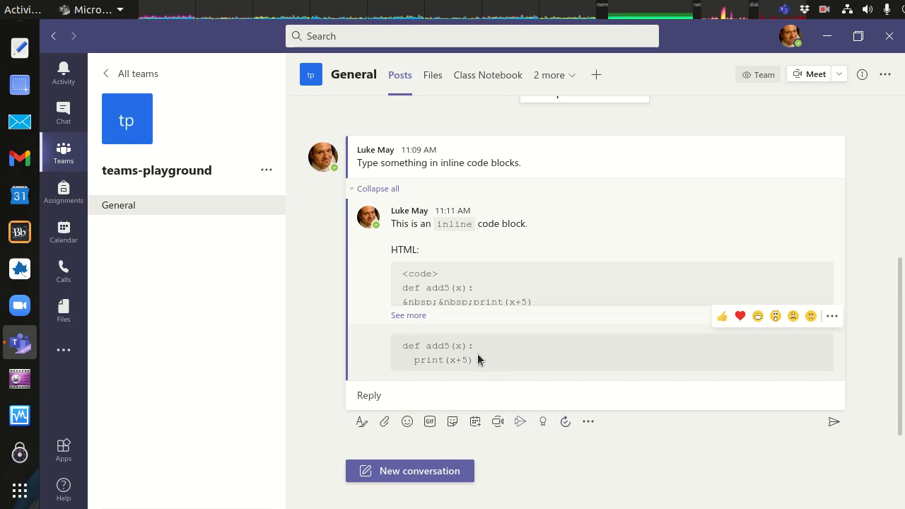
left_click(528, 290)
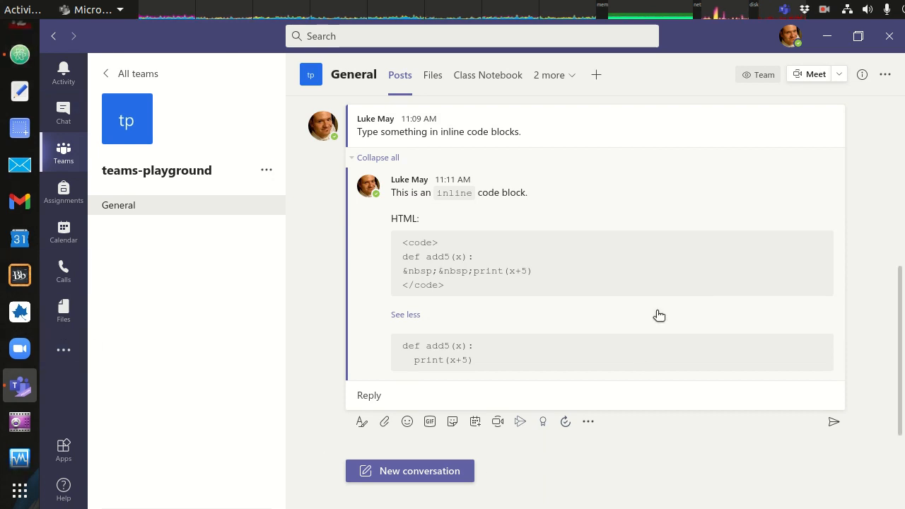
- Switch to Atom and save the untitled file to the Desktop folder as markdown.md
left_click(20, 55)
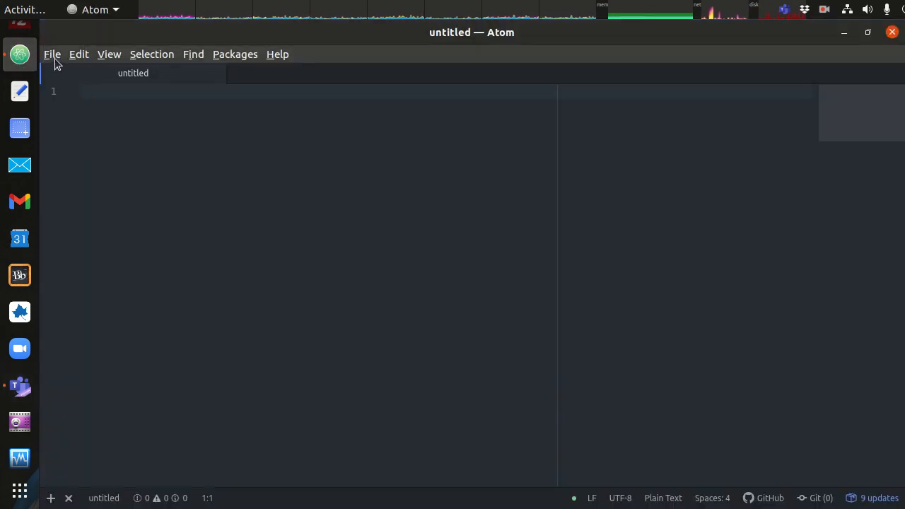
key("ctrl+s")
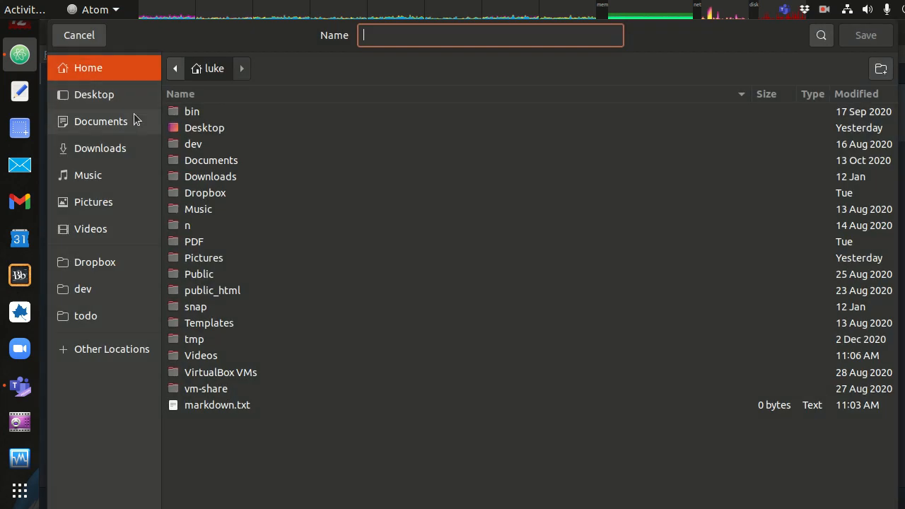
left_click(96, 98)
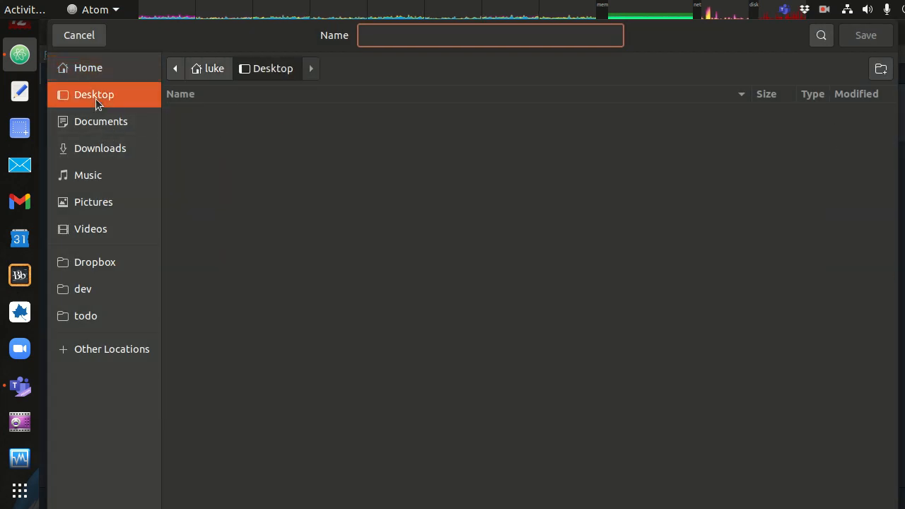
type("ma")
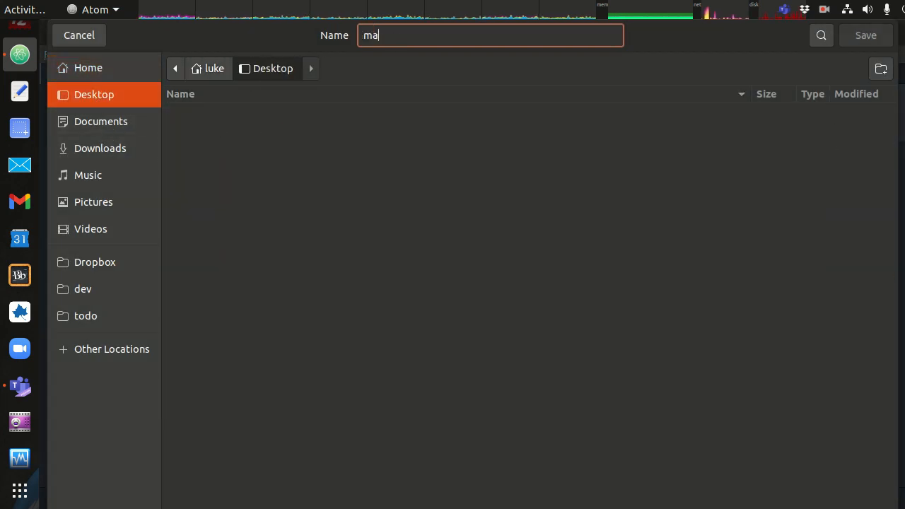
type("rkdown.md")
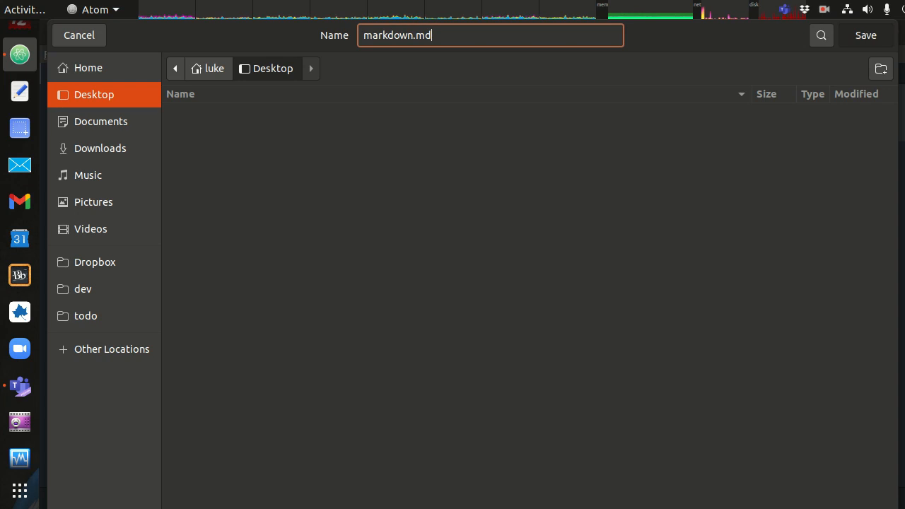
key("Return")
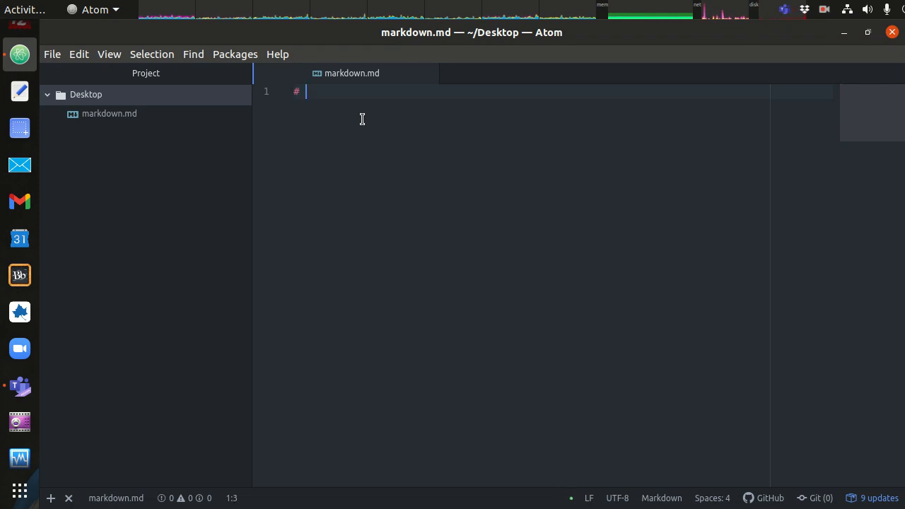
- Write the headings "# Heading 1" and "## Heading 2" in markdown.md, with a blank line after each
type("Heading 1")
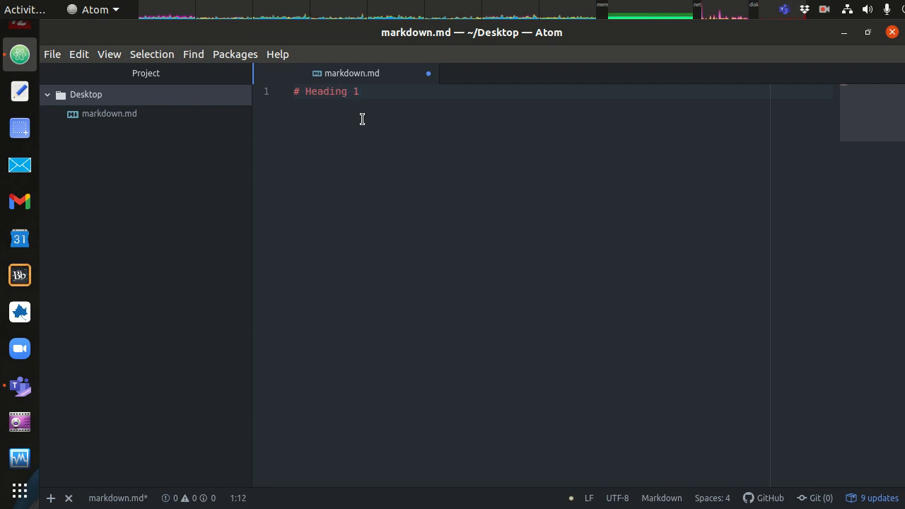
key("Return")
key("Return")
type("## H")
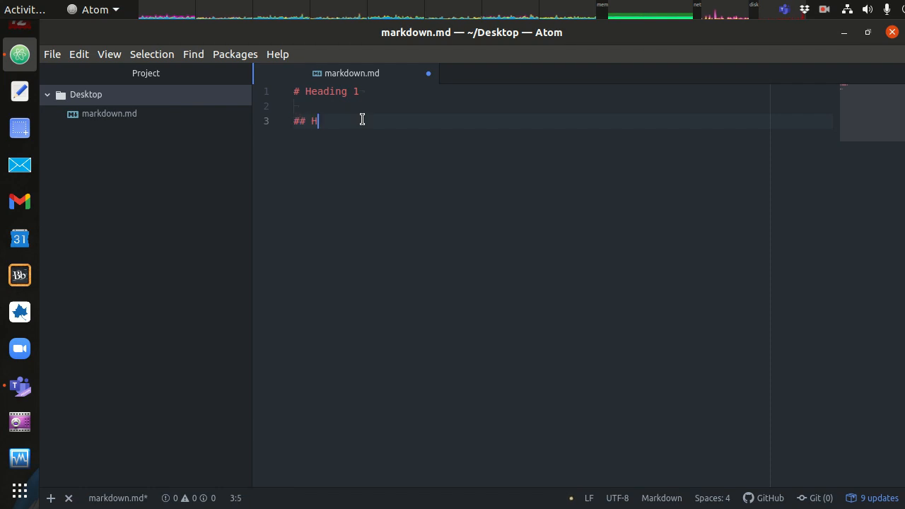
type("eading")
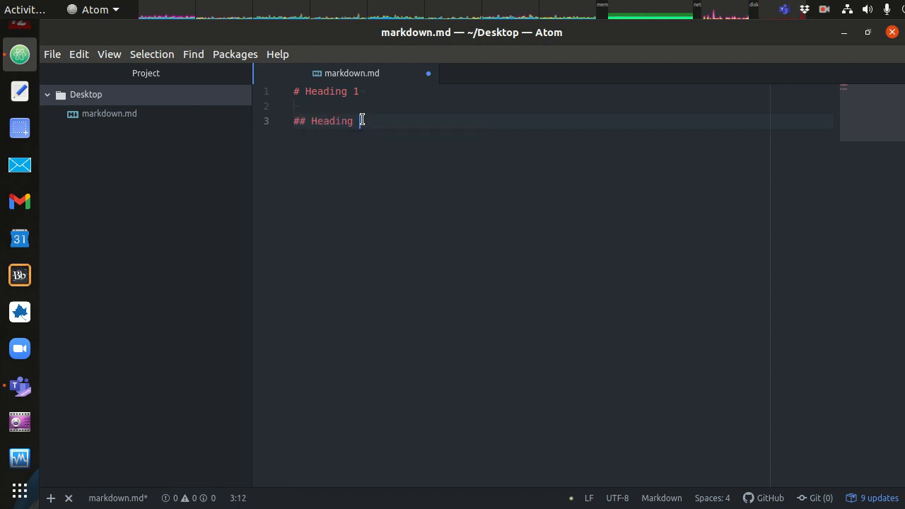
key("Return")
key("Return")
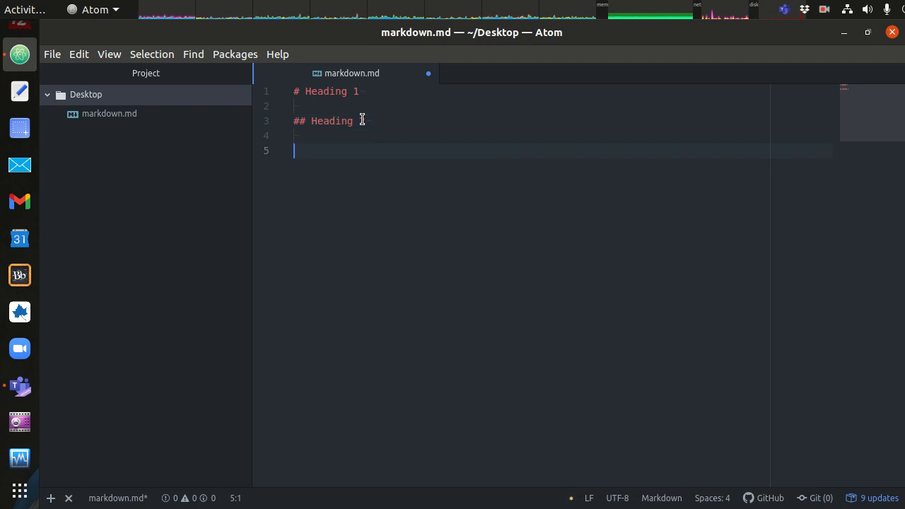
- Start a triple-backtick code block tagged "text" below Heading 2, with "def add5(x):" as its first line
type("```")
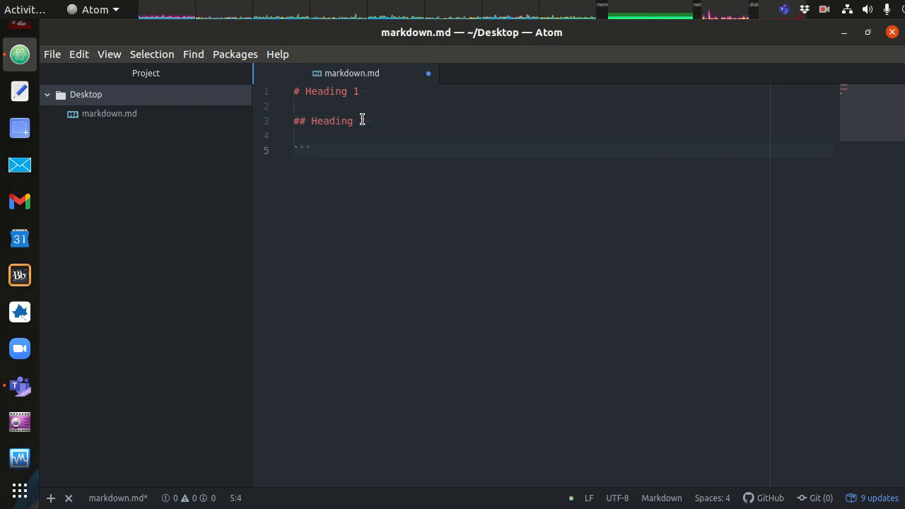
type("text")
key("Return")
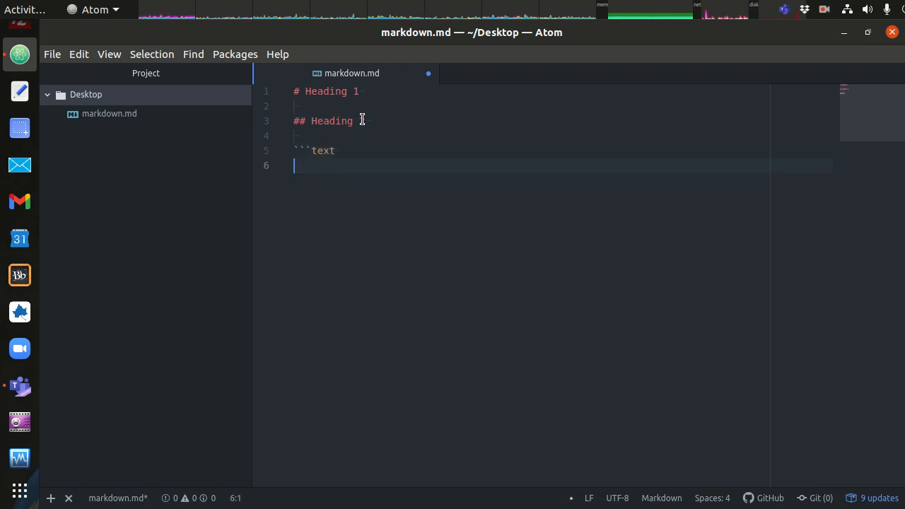
type("def add")
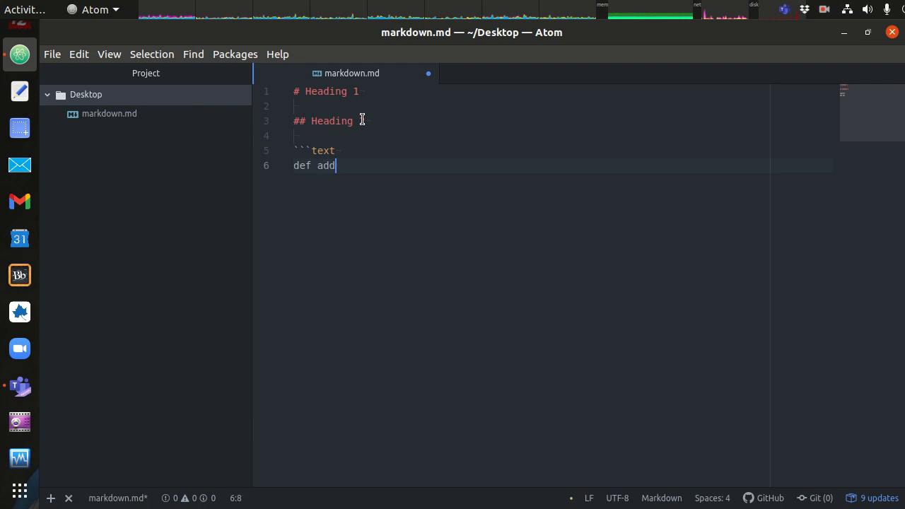
type("5(")
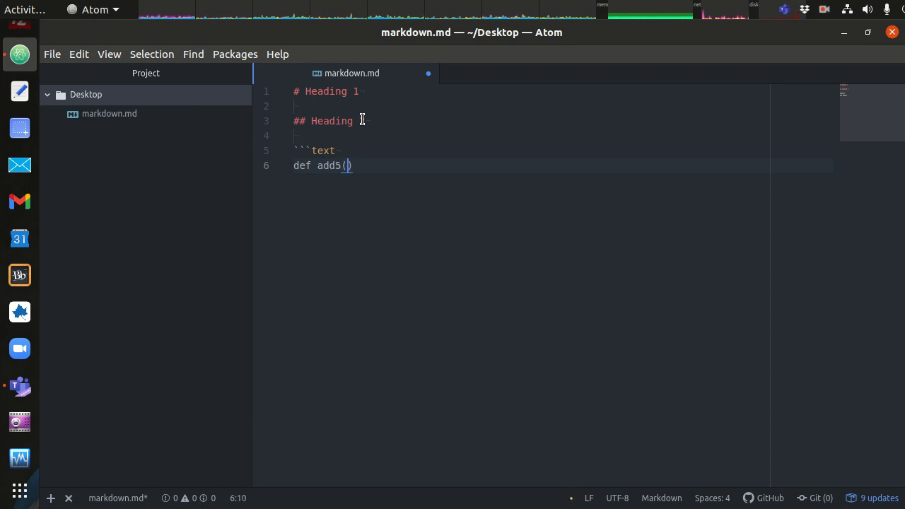
type("x):\"")
key("BackSpace")
key("Return")
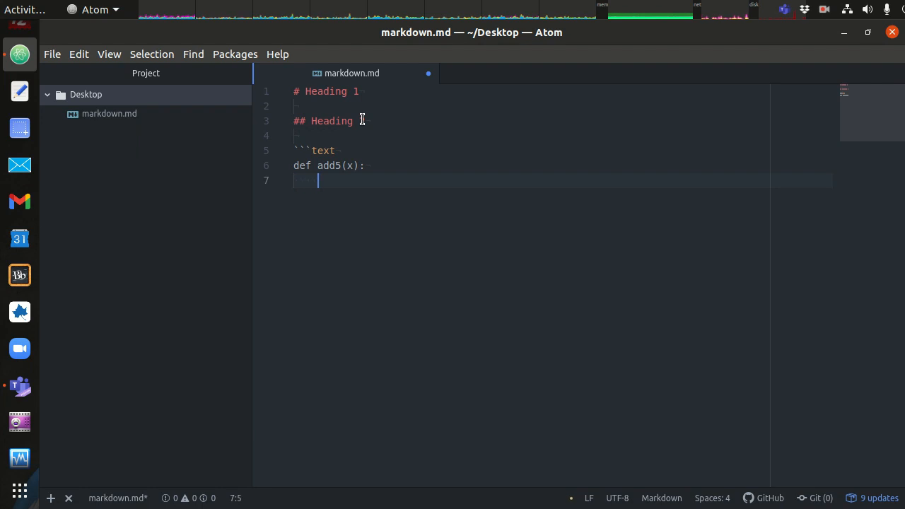
- Add the indented line "print(x+5)" under the function header and close the code block with three backticks
type("print")
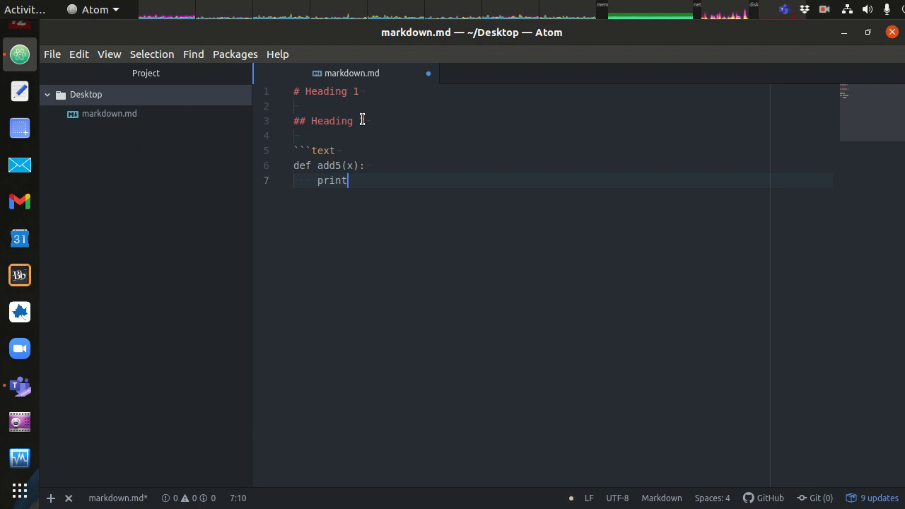
type("()x+1)")
key("BackSpace")
key("BackSpace")
type("5)")
key("Return")
key("BackSpace")
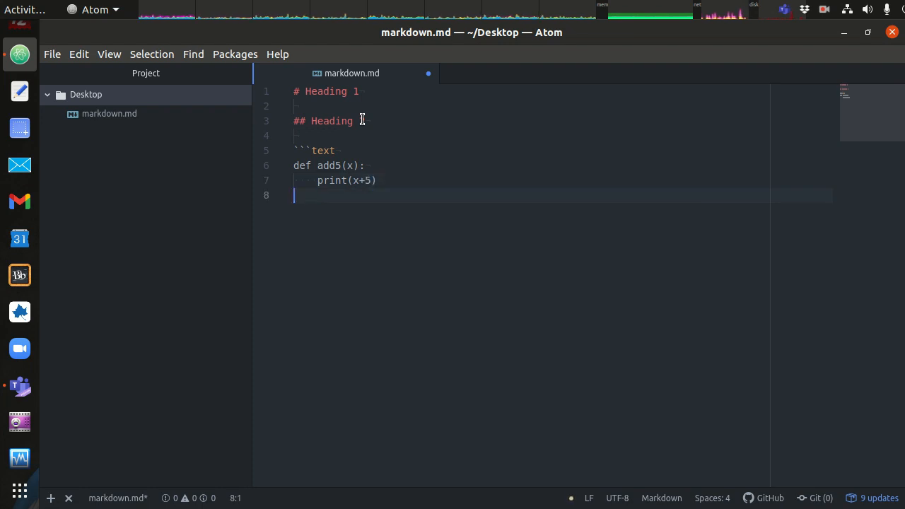
type("``")
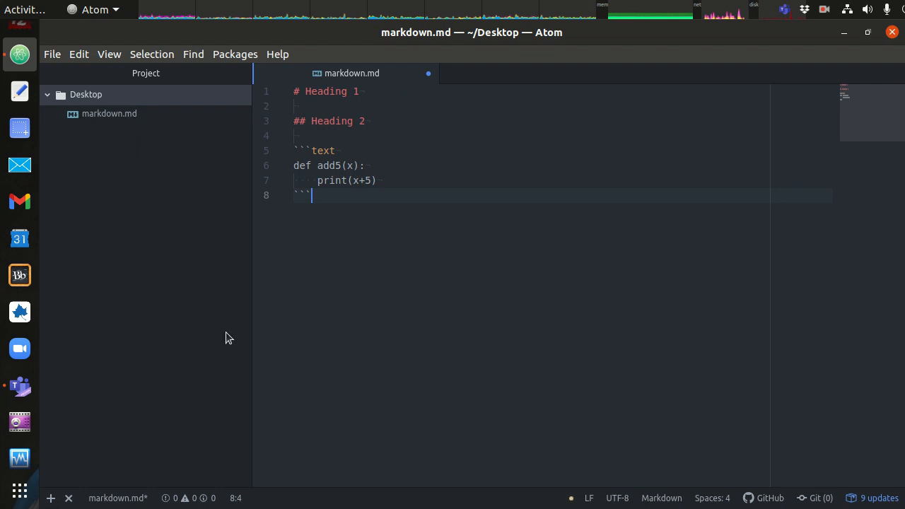
type("`")
- Change the code block's language tag to "python3"
left_click_drag(299, 150, 311, 150)
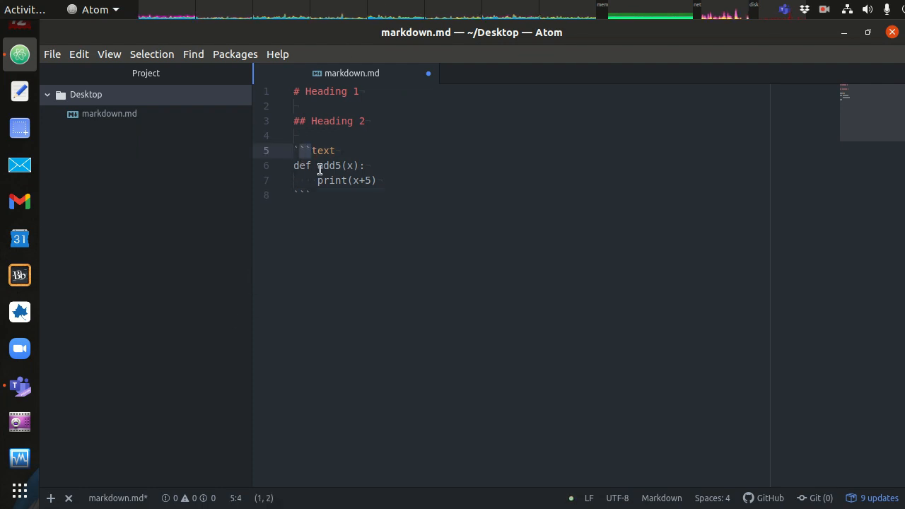
left_click(320, 150)
left_click(337, 150)
key("BackSpace")
key("BackSpace")
key("BackSpace")
key("BackSpace")
type("pyt")
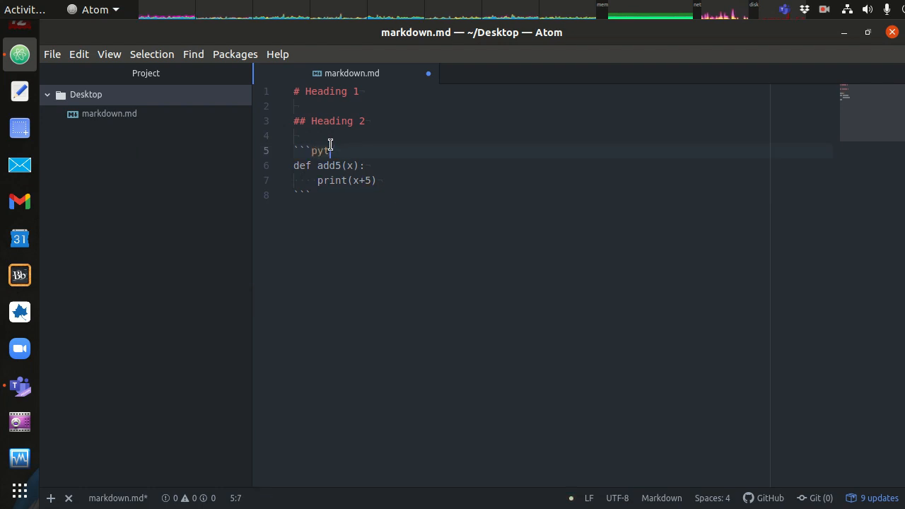
type("hon3")
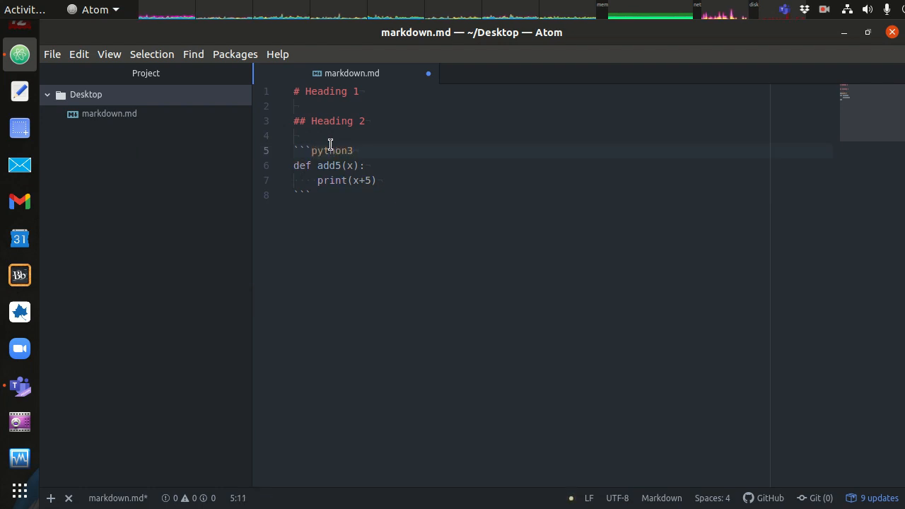
- Save markdown.md and open its Markdown preview beside the source
left_click(334, 182)
left_click(377, 181)
key("ctrl+s")
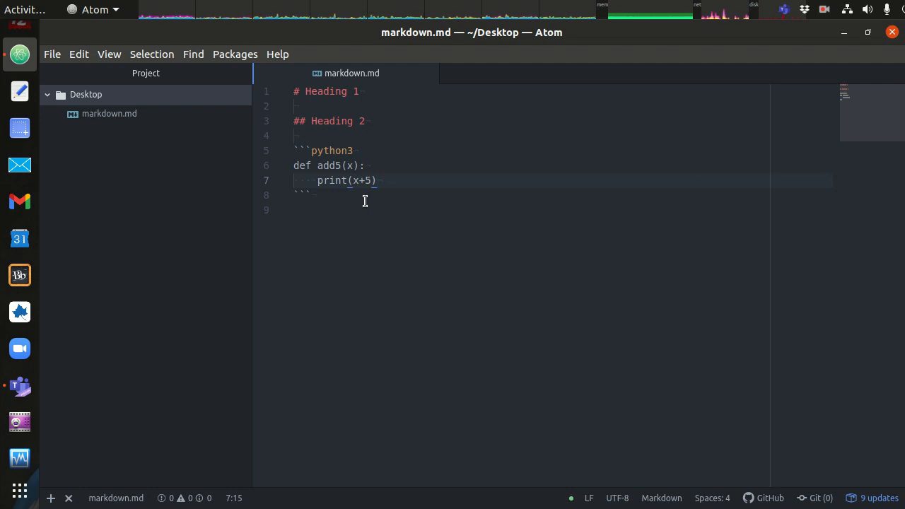
key("Left")
key("Left")
key("Left")
key("Left")
key("Left")
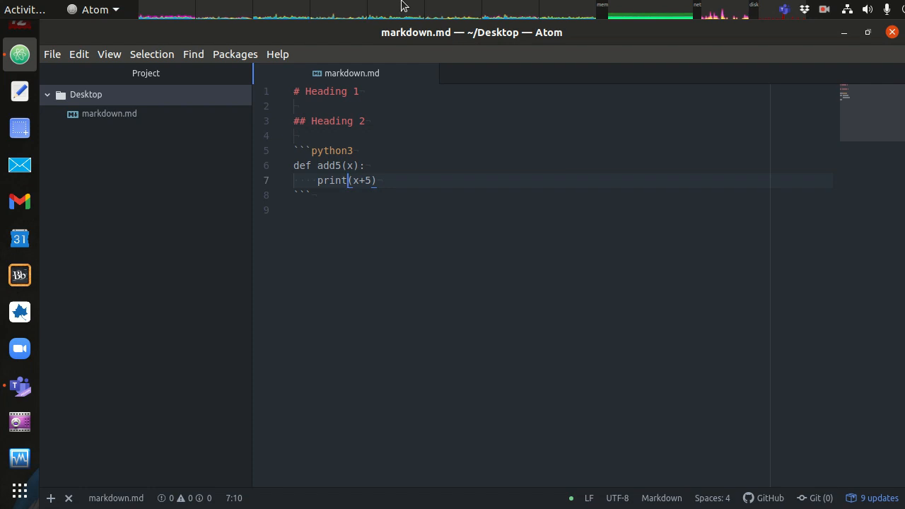
key("ctrl+shift+m")
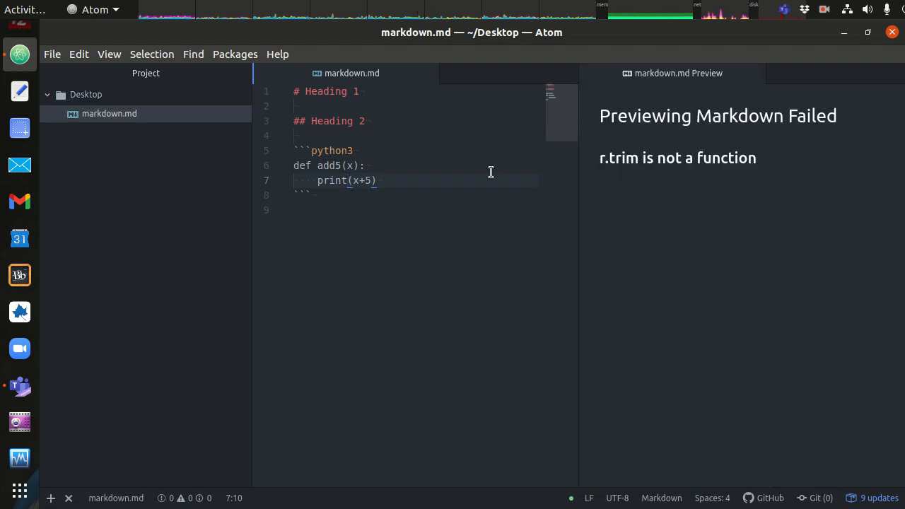
- Insert a blank line between the "python3" fence and "def add5(x):", and save the file
left_click(351, 106)
key("Down")
key("Down")
key("Down")
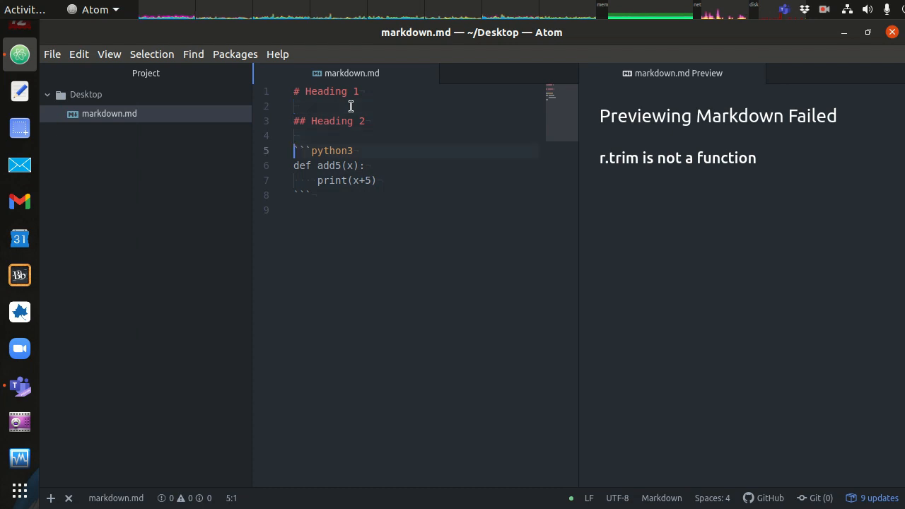
key("Down")
key("Down")
key("Return")
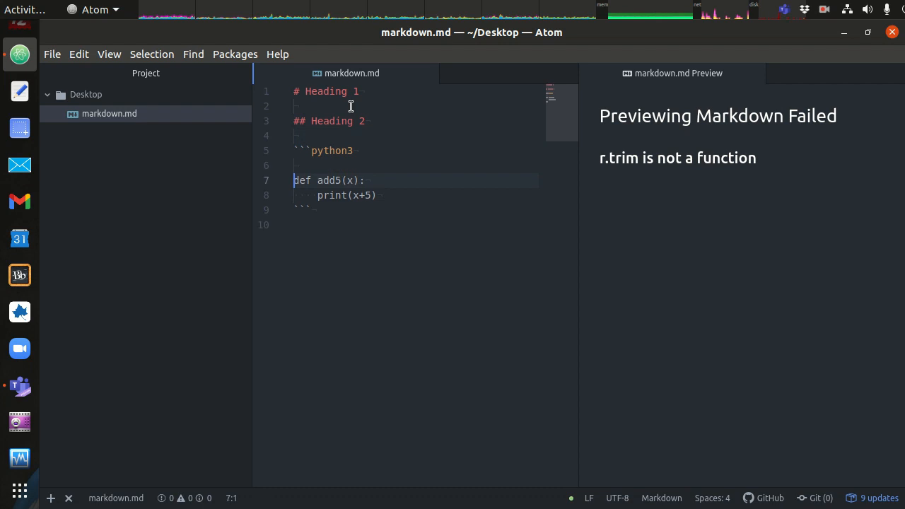
key("ctrl+s")
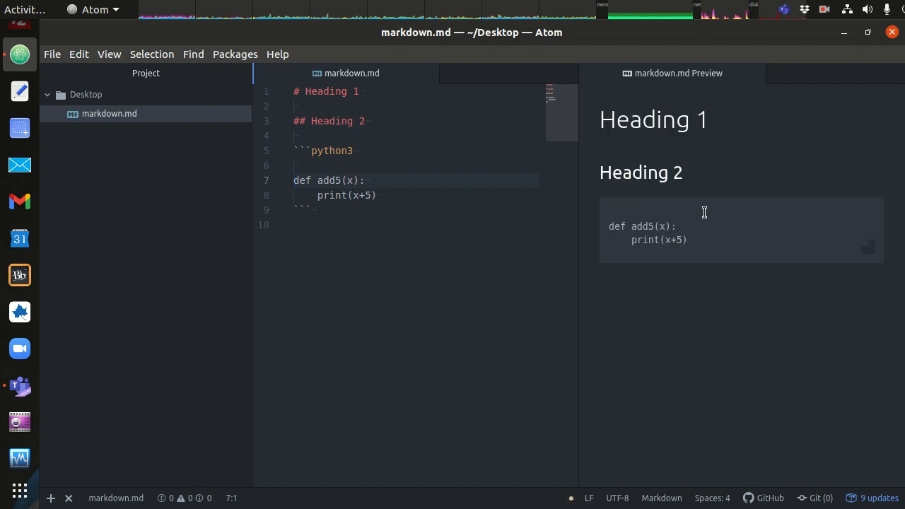
- Highlight the "##" and "#" heading markers in the source to compare them with the rendered headings
left_click(717, 123)
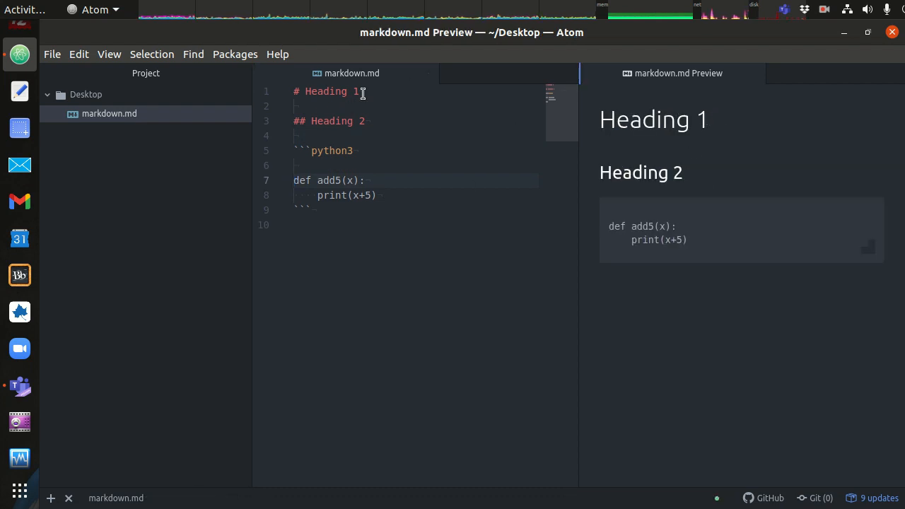
left_click_drag(304, 121, 294, 122)
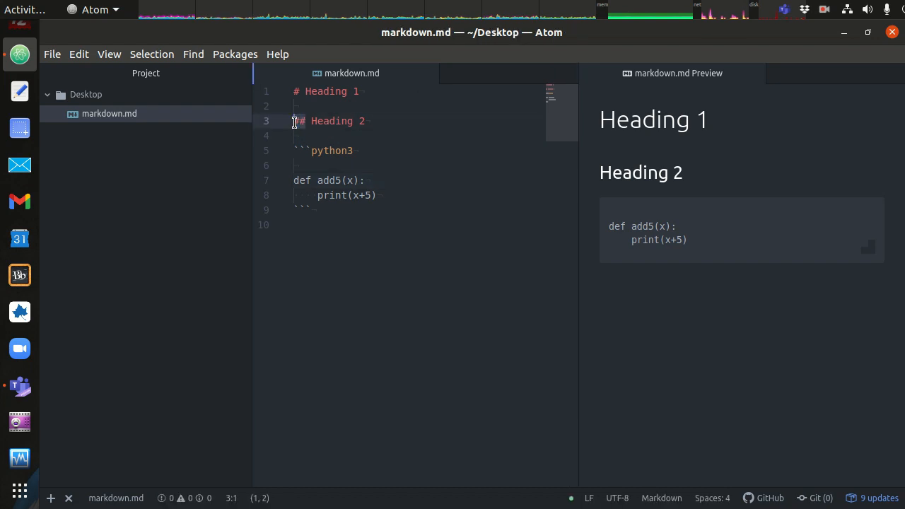
left_click_drag(300, 92, 293, 91)
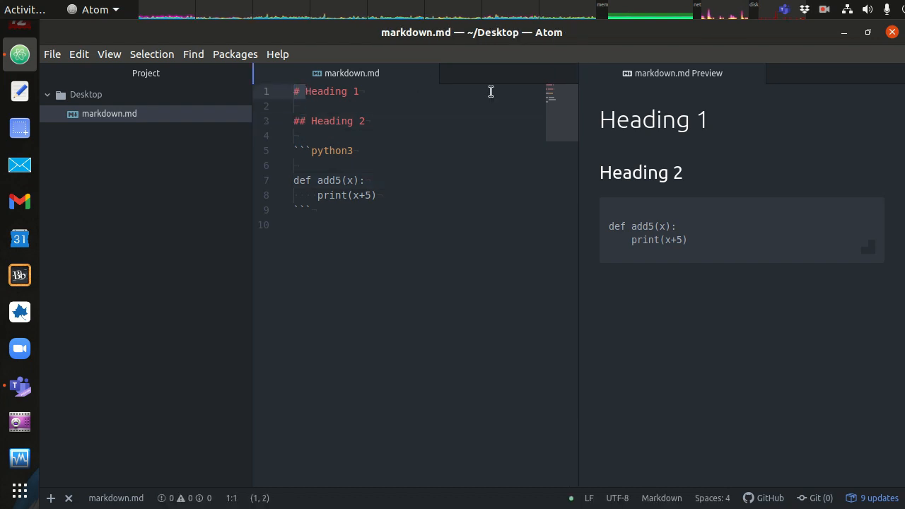
- Add the line "This is **bold**" below the code block, separated by a blank line, and save the file
left_click(359, 234)
key("Return")
type("This is bold")
key("ctrl+Left")
type("**")
key("ctrl+Right")
type("**")
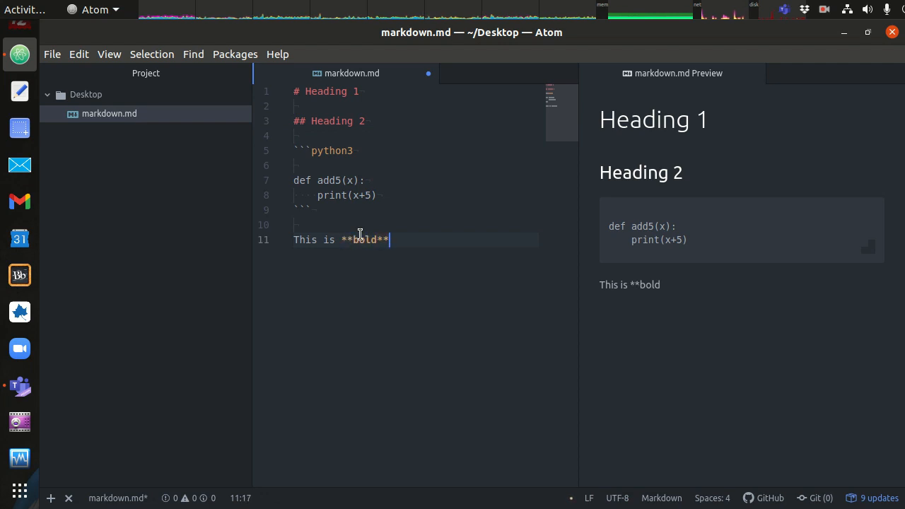
key("ctrl+s")
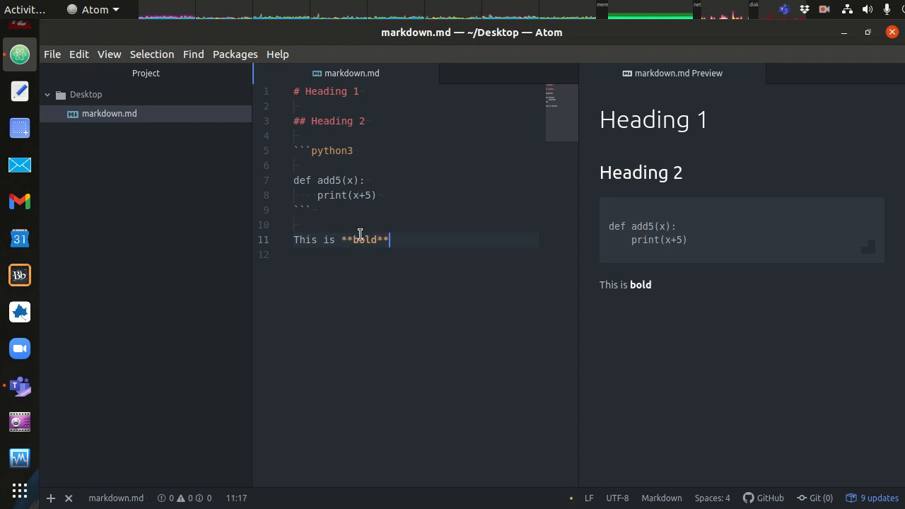
- End the bold line with a period and add the line "This is _italic_." below it, separated by a blank line
left_click_drag(341, 239, 347, 239)
left_click(390, 239)
type(".")
key("Return")
key("Return")
type("Thi")
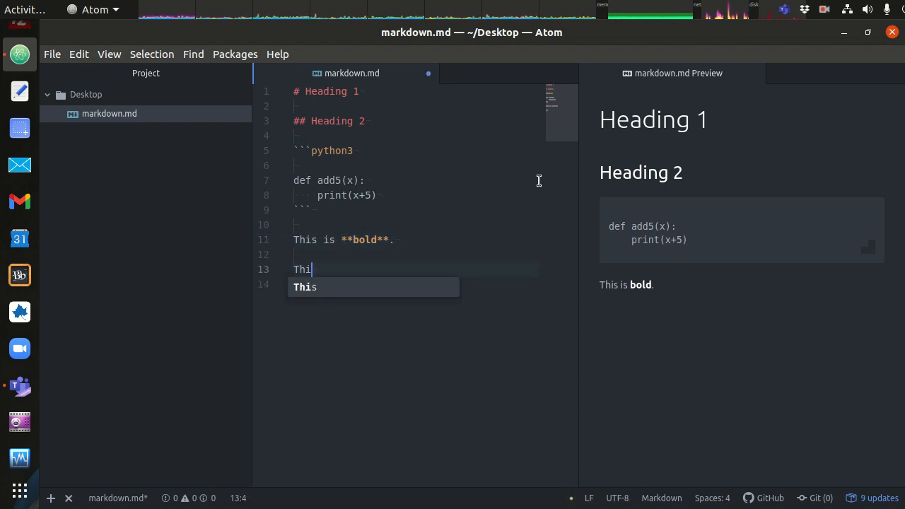
type("s is ")
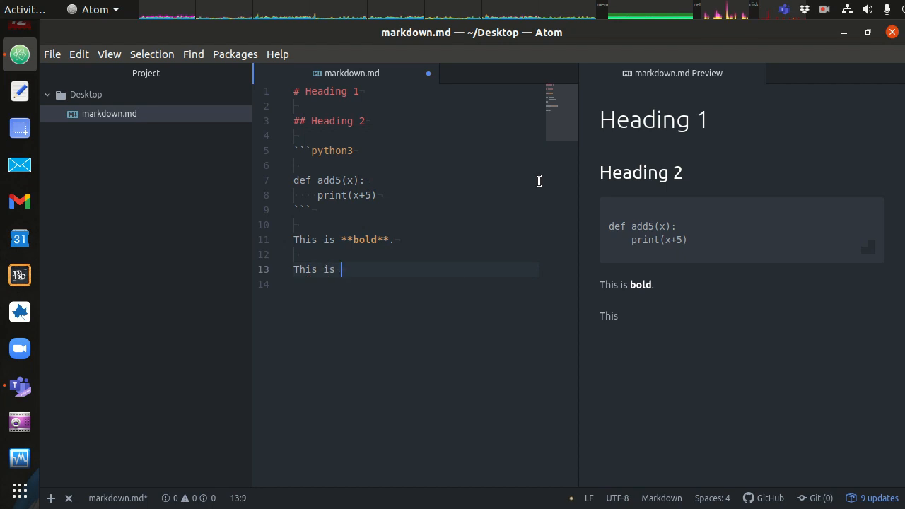
type("italic.")
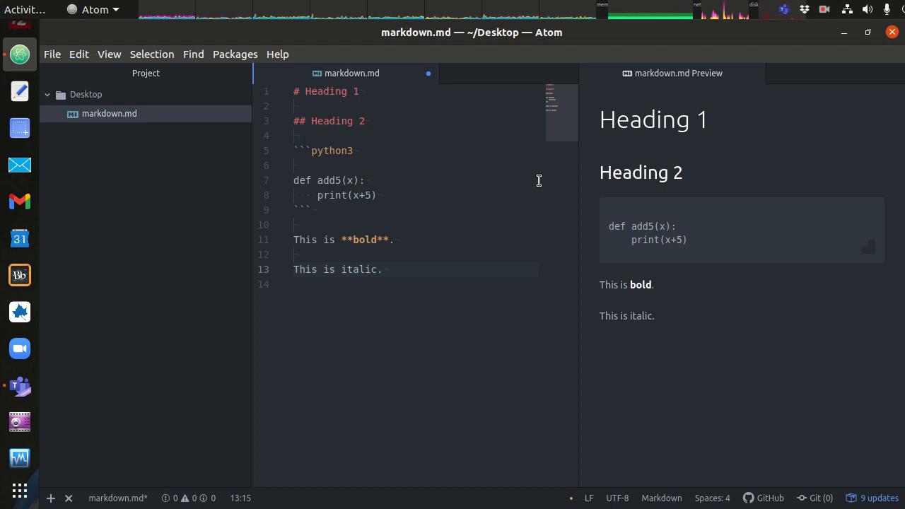
type("_")
key("ctrl+Left")
type("_")
- Try underlining a word by adding the line "This is __underlined__" below the italic line, separated by a blank line
key("Down")
key("Return")
type("This is underlined")
key("Left")
key("Left")
key("Left")
key("Left")
key("Left")
key("Left")
key("Left")
key("Left")
key("Left")
type("__")
key("End")
type("__")
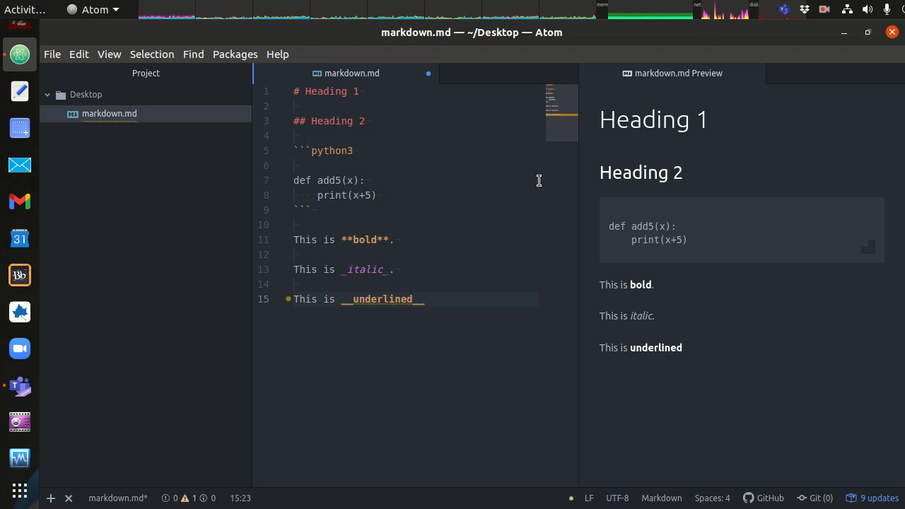
- Delete the "This is __underlined__" line below the italic line
key("ctrl+shift+Left")
key("BackSpace")
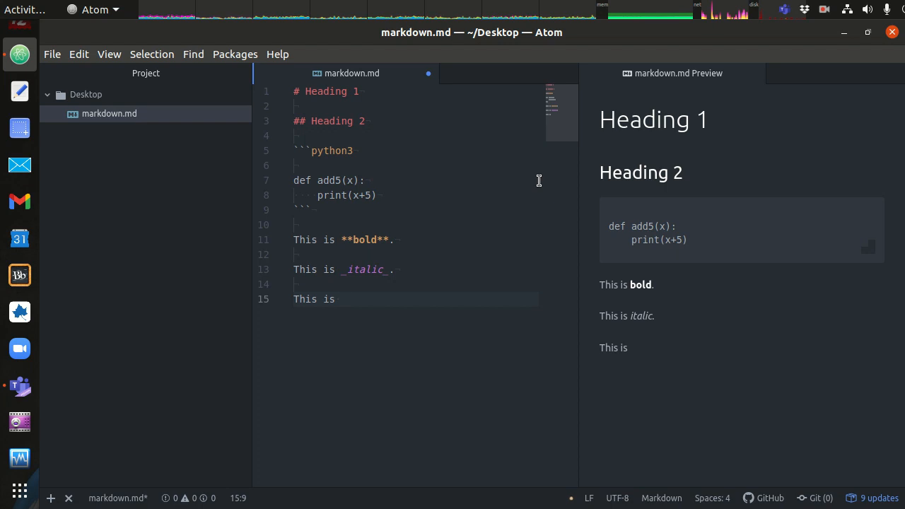
key("shift+Up")
key("BackSpace")
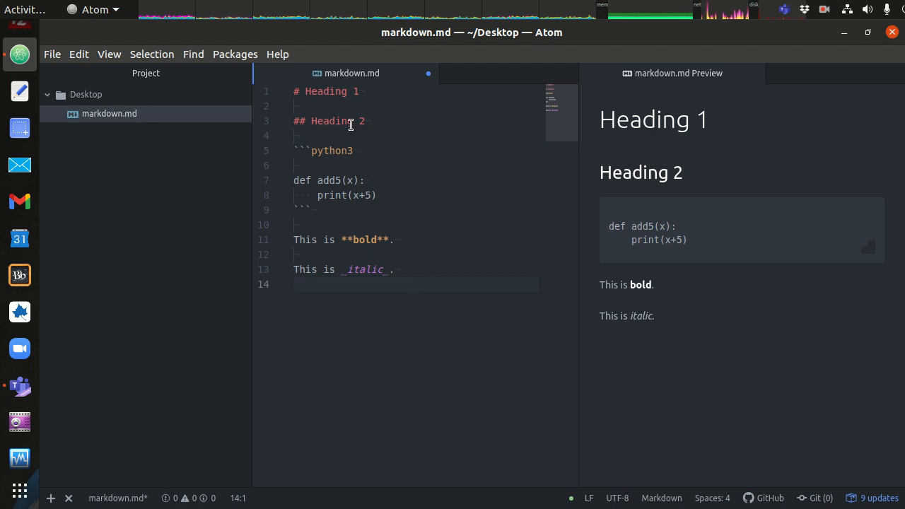
- Highlight the bold markers in the source and the rendered code block in the preview to compare markup with output
left_click_drag(355, 239, 378, 239)
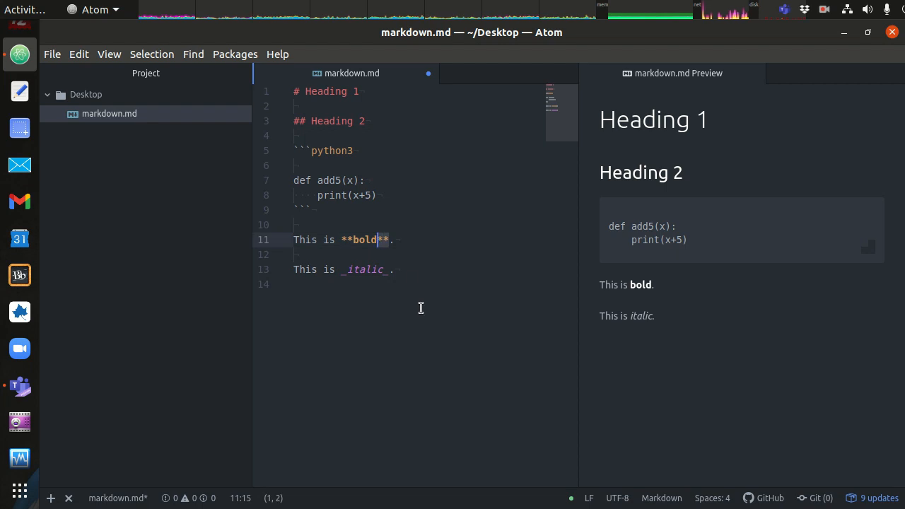
left_click(359, 301)
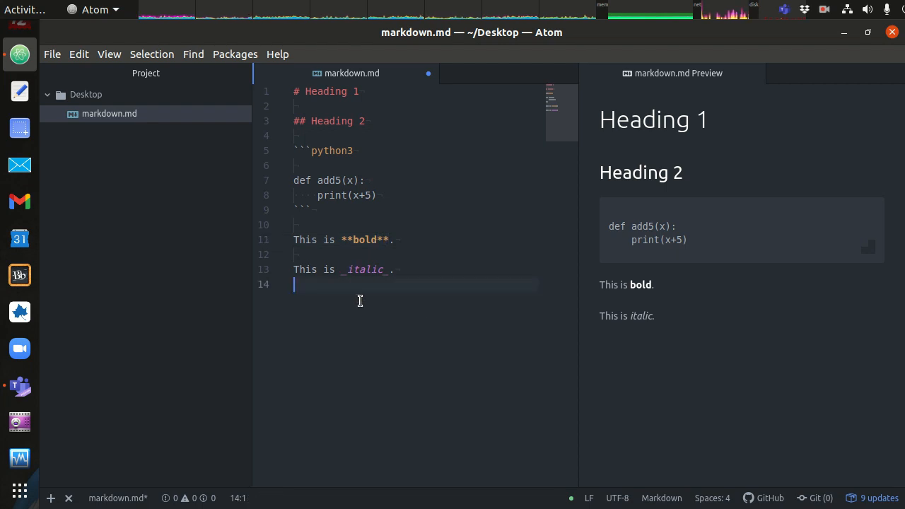
left_click(303, 137)
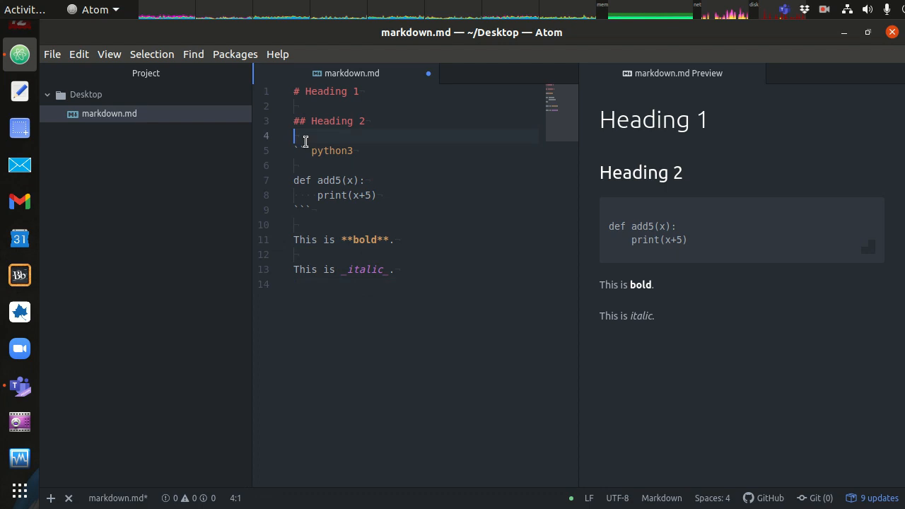
left_click_drag(705, 240, 609, 213)
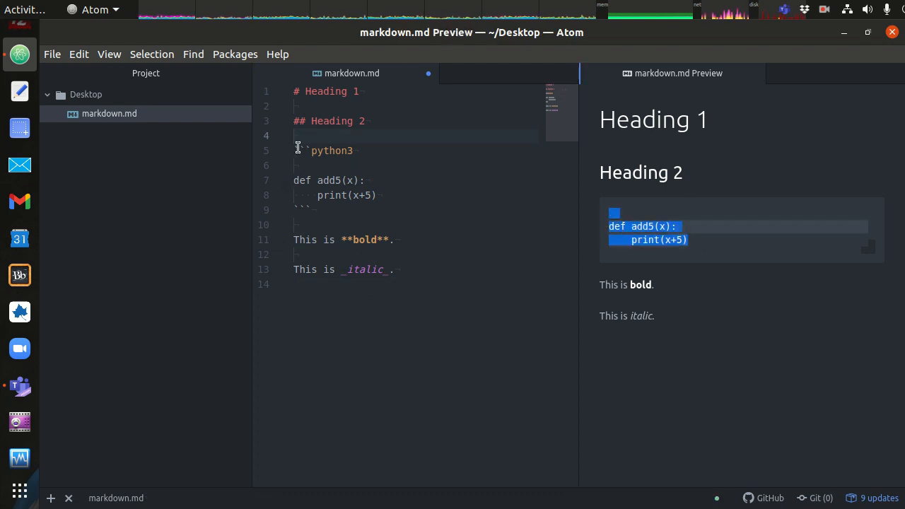
- Add the line "This is an `inline` code block." at the end of markdown.md and save the file
left_click(386, 307)
key("Return")
key("Return")
type("Inl")
key("BackSpace")
key("BackSpace")
key("BackSpace")
type("This ")
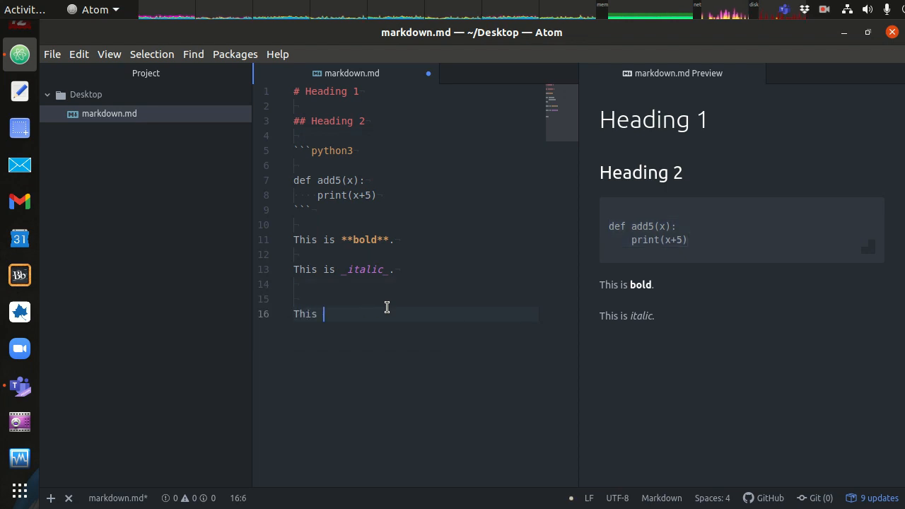
type("is an `in")
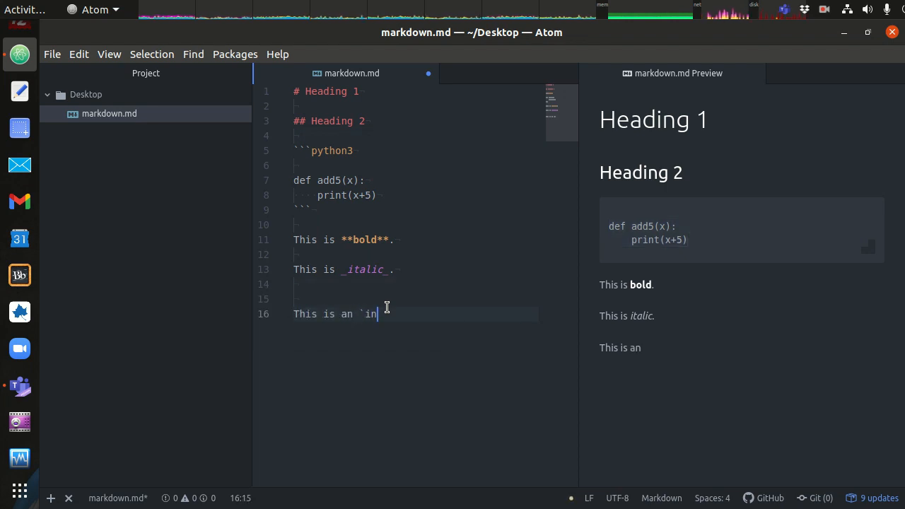
type("line` code ")
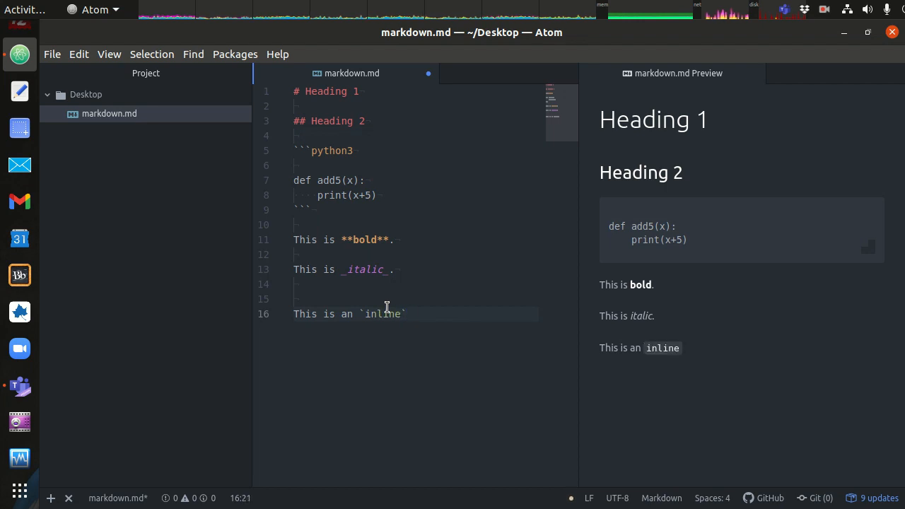
type("bloc")
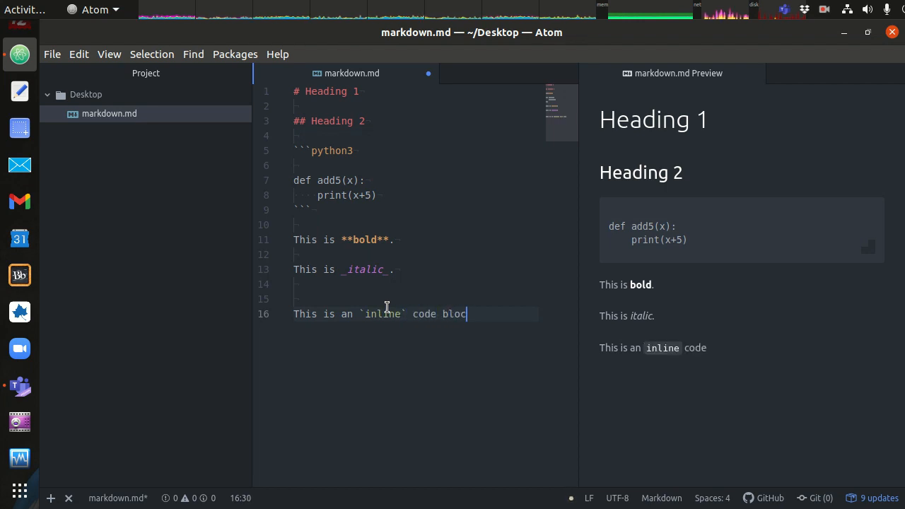
type("k.")
key("ctrl+s")
- Highlight the rendered word "inline" in the Markdown preview to examine its inline code formatting
double_click(652, 349)
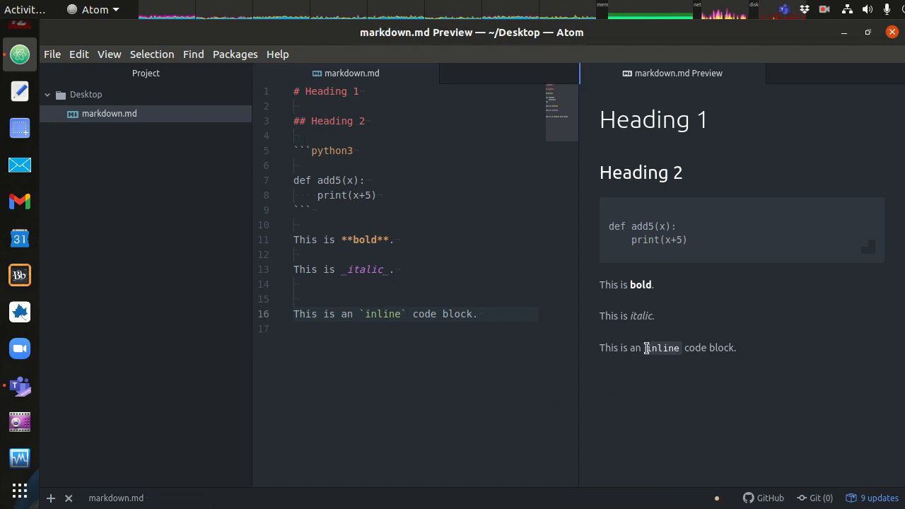
left_click(651, 349)
left_click_drag(649, 348, 681, 349)
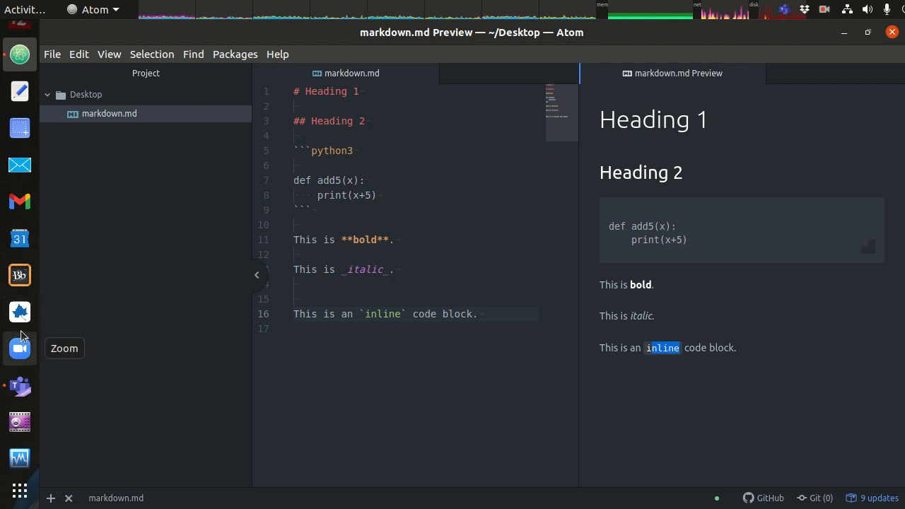
- Switch to Microsoft Teams and post the reply "This is **bold**." in the inline code conversation
left_click(19, 393)
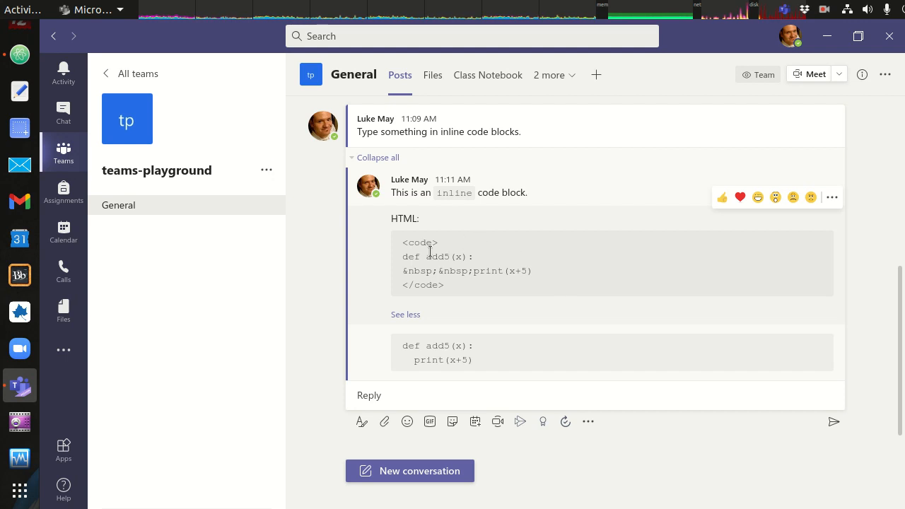
left_click(408, 386)
type("This is bold")
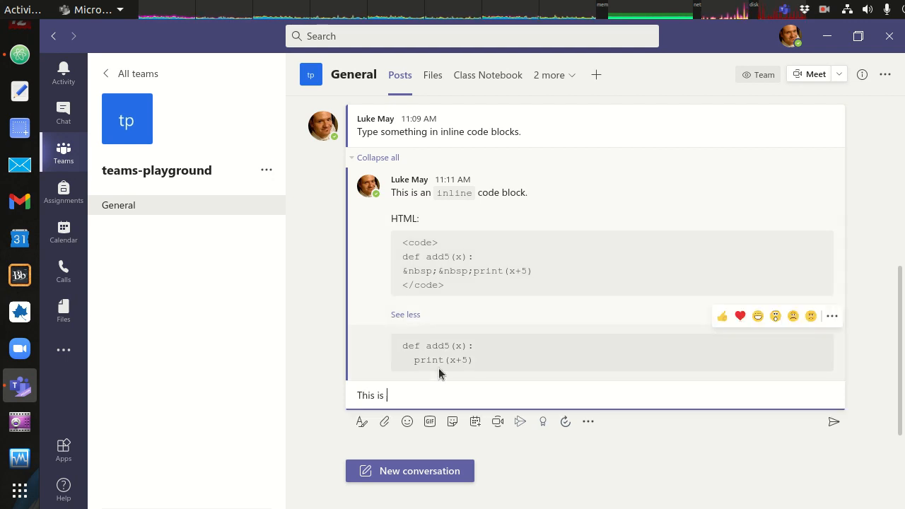
key("Left")
key("Left")
key("Left")
key("Left")
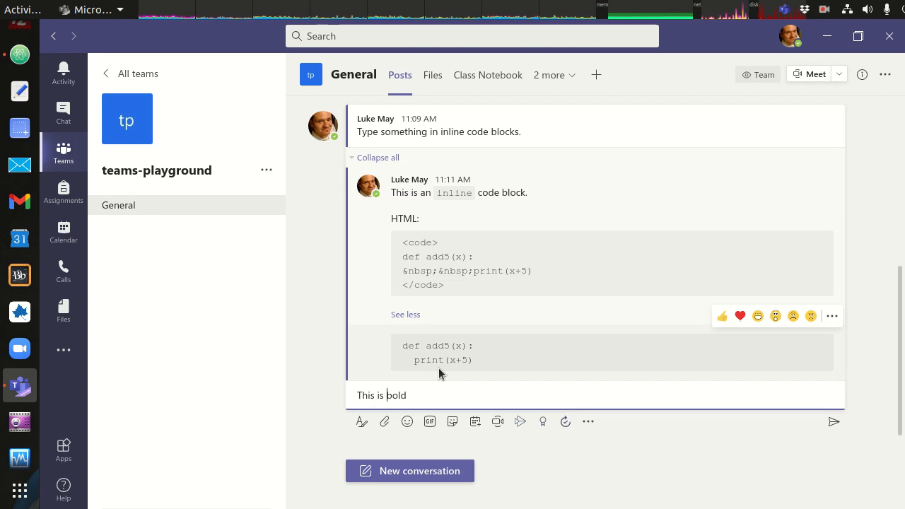
type("**")
key("Right")
key("Right")
key("Right")
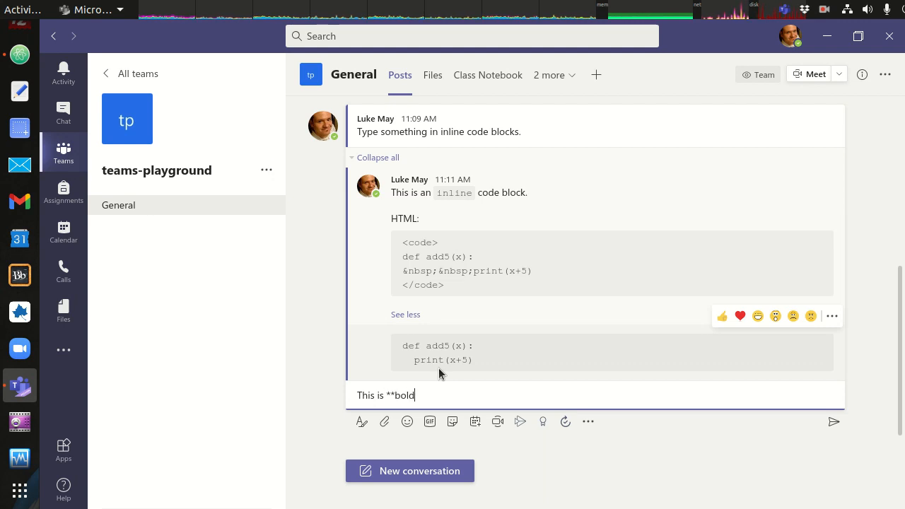
key("Right")
type("**")
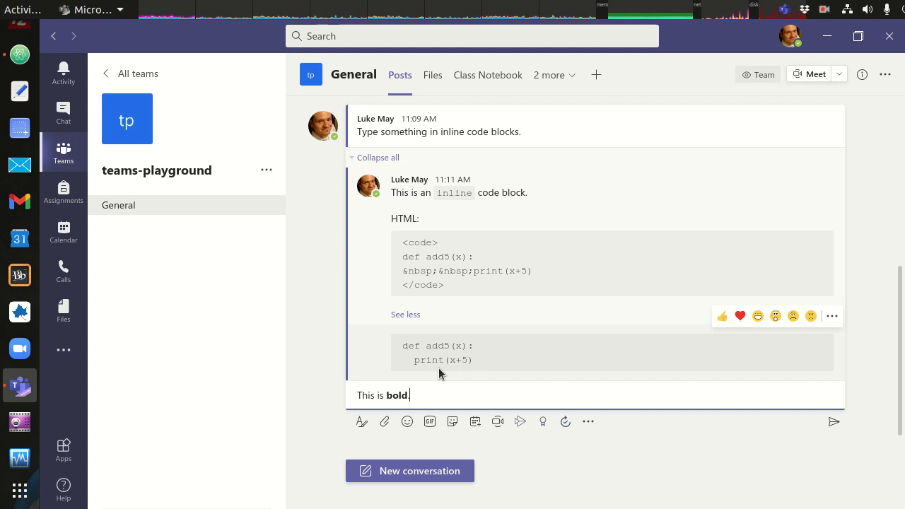
key("Return")
- Draft a new reply reading "This is _italic_" in the same conversation without sending it
type("Thi")
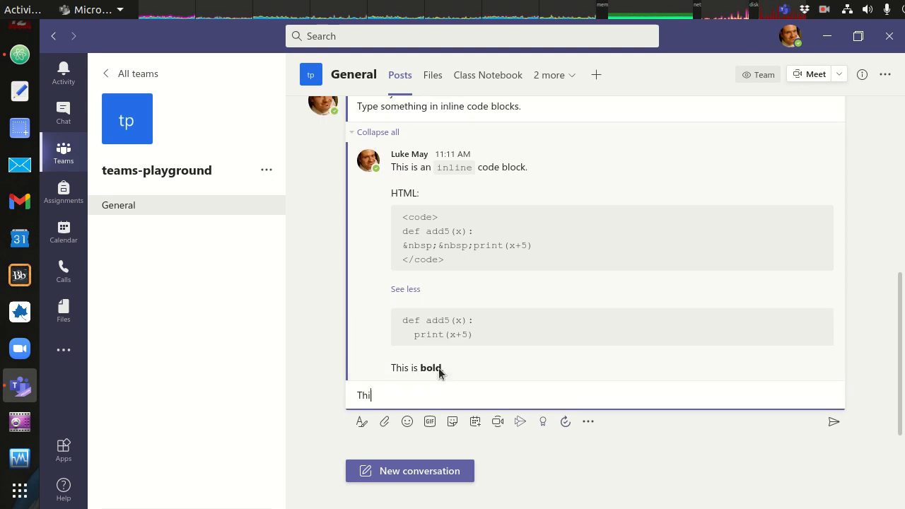
type("s is _")
type("italic")
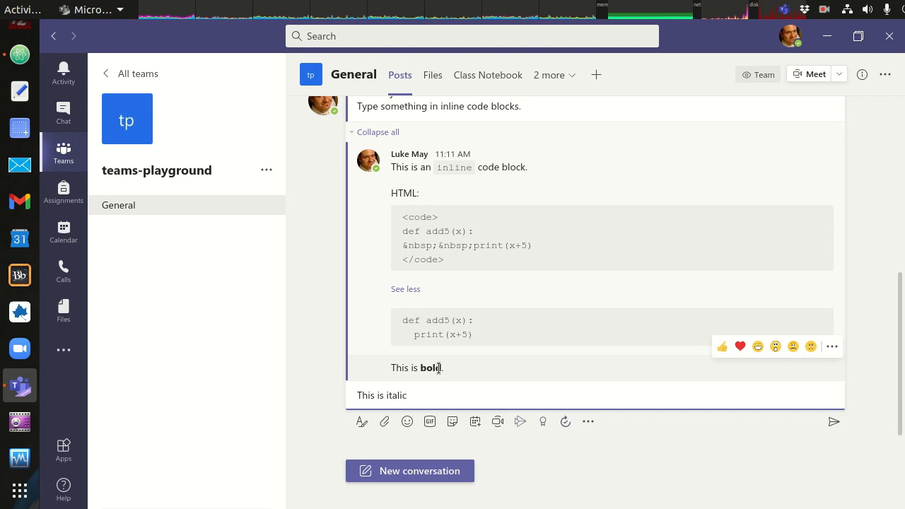
type("_")
key("ctrl+Left")
type("_")
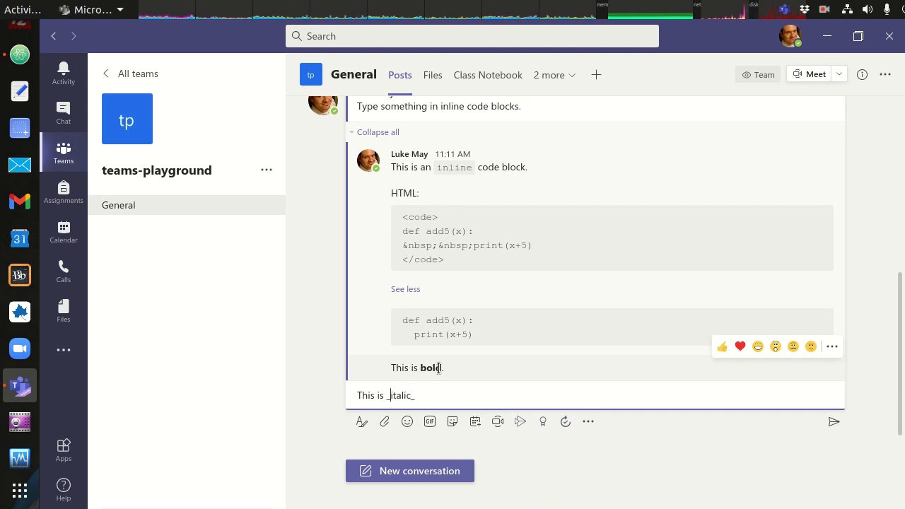
- Re-enter the closing underscore after "italic" in the draft reply to apply the italic formatting
key("End")
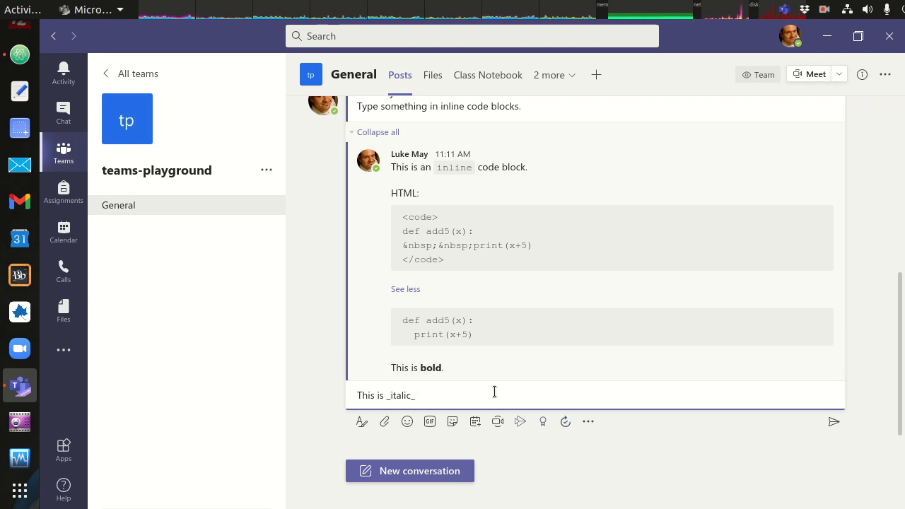
key("Left")
key("Left")
key("Left")
key("Left")
key("Left")
key("Left")
key("Left")
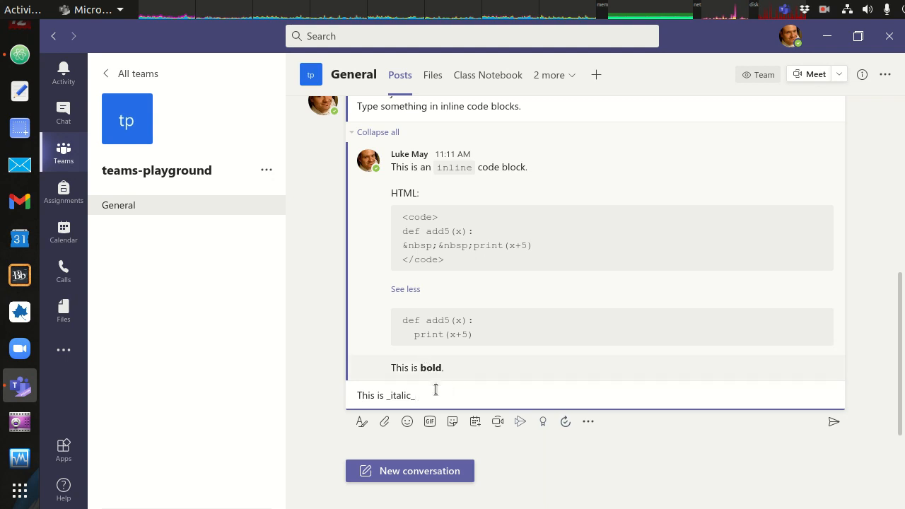
mouse_move(488, 367)
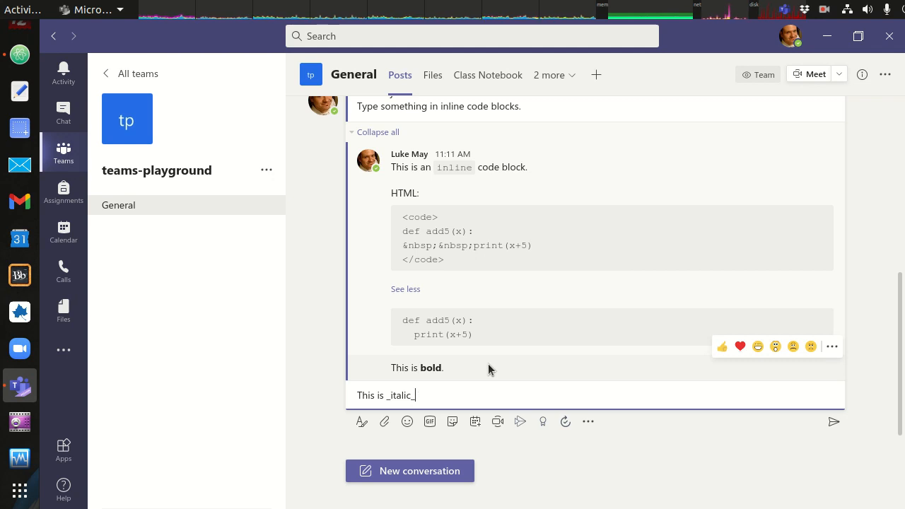
key("BackSpace")
type("_")
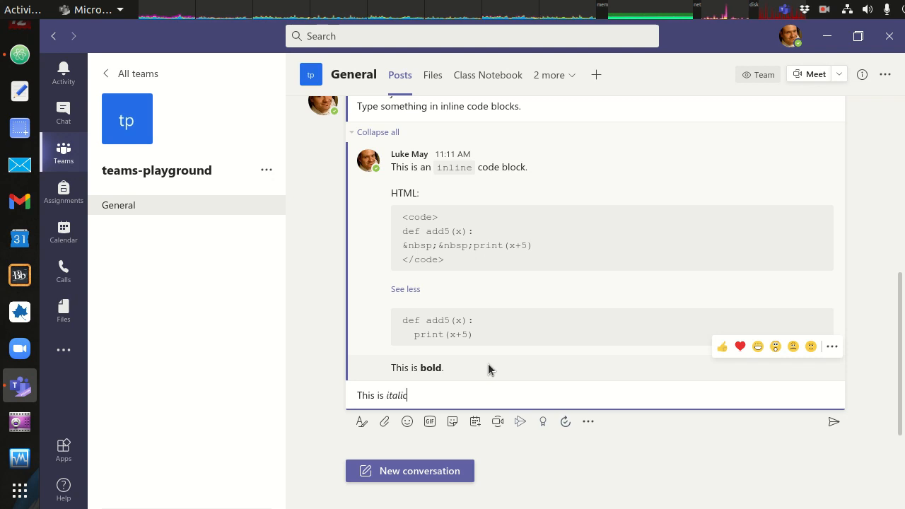
- Highlight the italic word in the draft reply, and switch to Atom to compare it with the italic and inline code source lines
left_click_drag(385, 394, 418, 394)
left_click(418, 394)
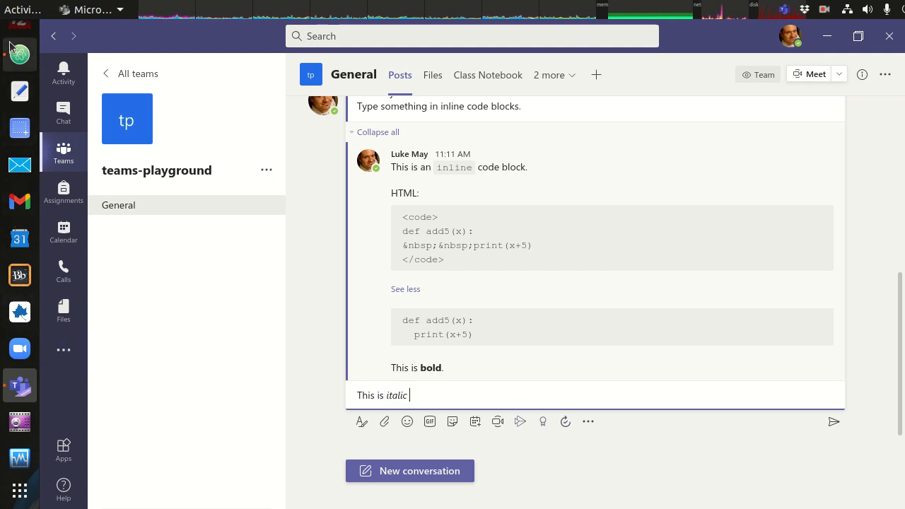
left_click(20, 55)
left_click_drag(479, 315, 336, 315)
left_click_drag(397, 268, 295, 267)
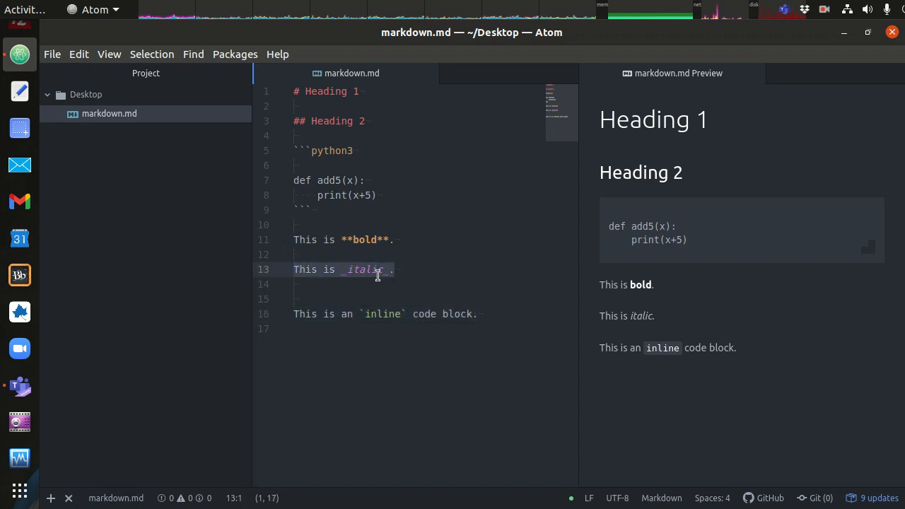
left_click(400, 286)
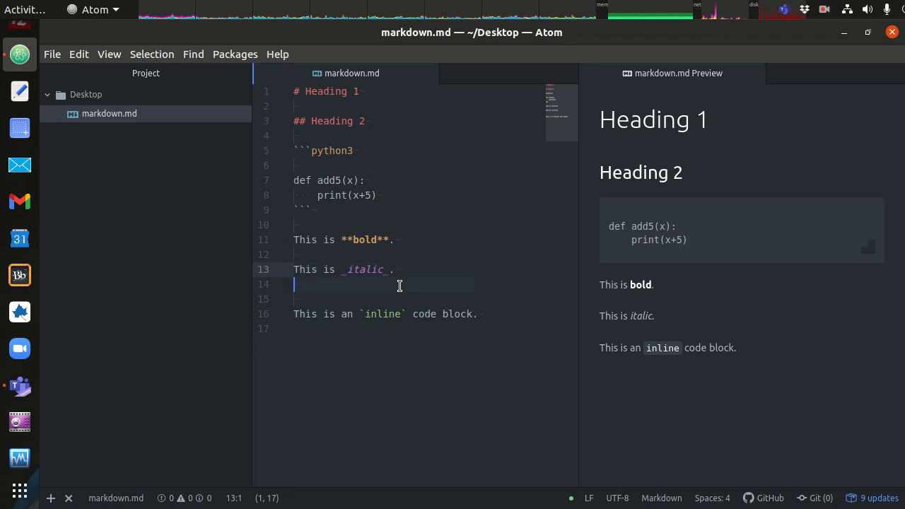
- Switch to Microsoft Teams and place the cursor at the end of the italic word in the draft reply
left_click(20, 386)
left_click(413, 395)
left_click(399, 395)
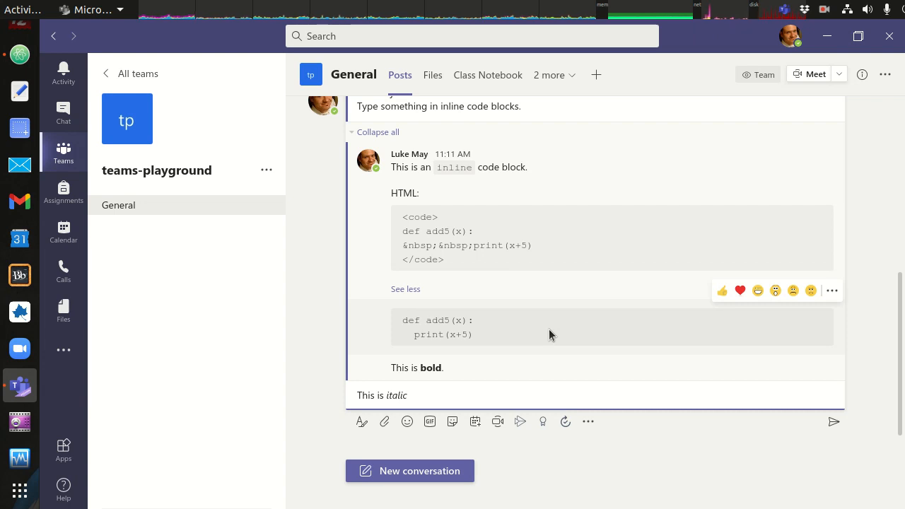
- Try adding characters directly after the italic word and after a space in the draft reply, and remove them
type("d")
key("End")
type("s")
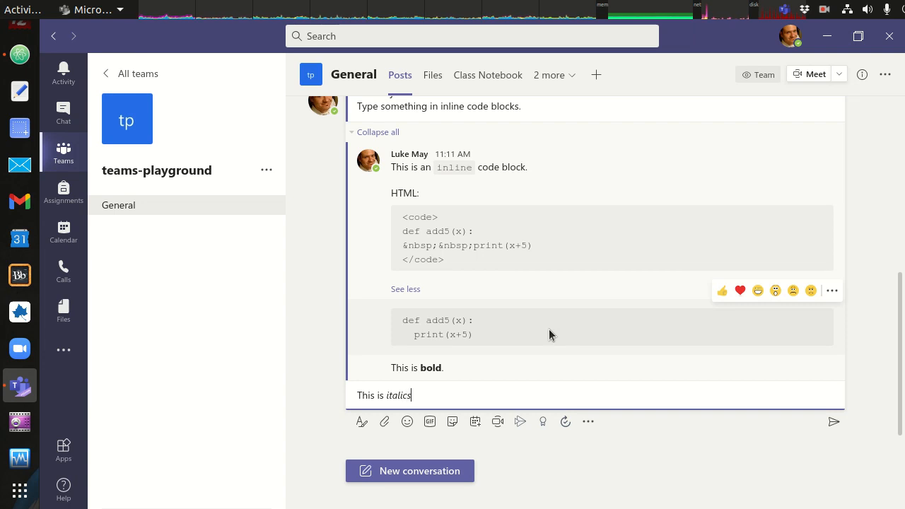
key("BackSpace")
type("sd")
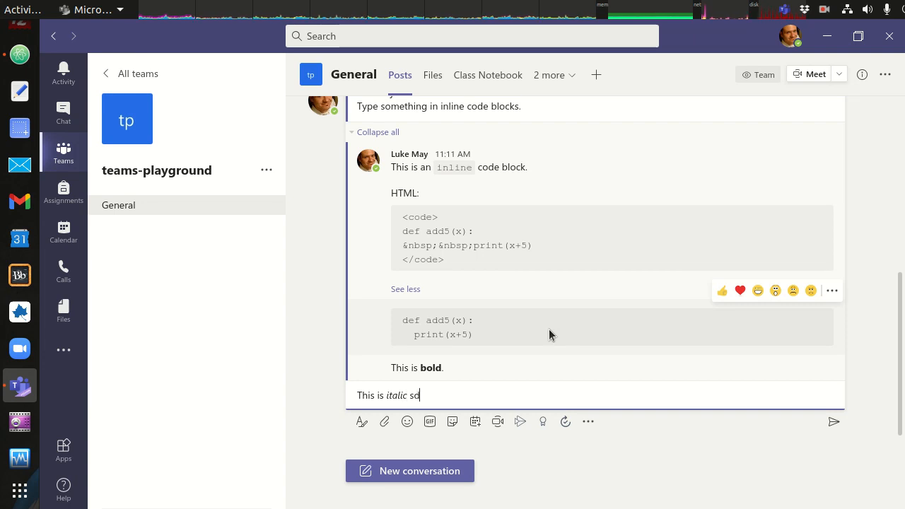
key("BackSpace")
key("BackSpace")
key("BackSpace")
key("Left")
key("Left")
key("Left")
key("Left")
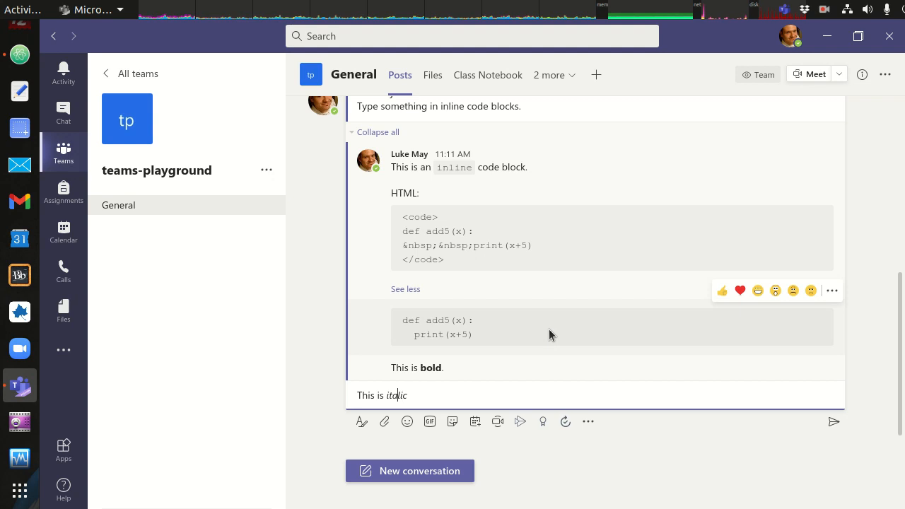
scroll(459, 233, "up", 2)
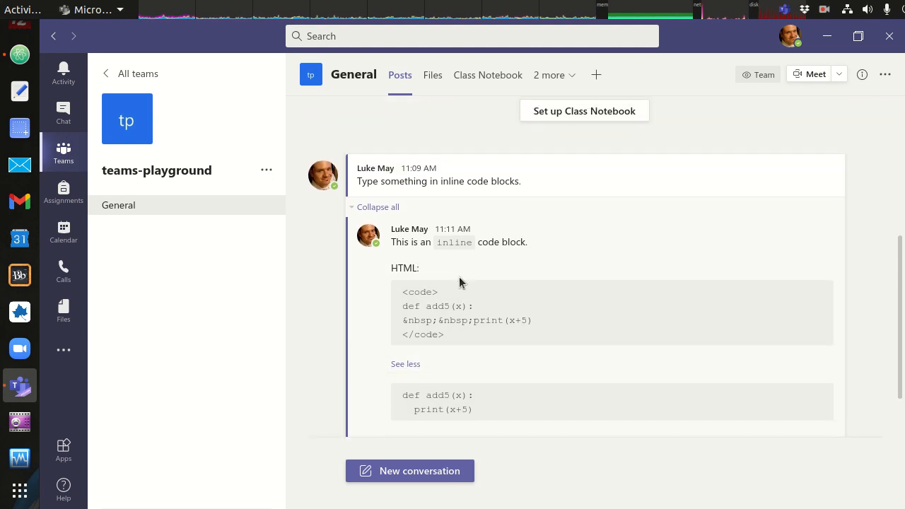
scroll(443, 261, "down", 2)
- End the draft reply with a period after "italic" and post it
left_click(421, 395)
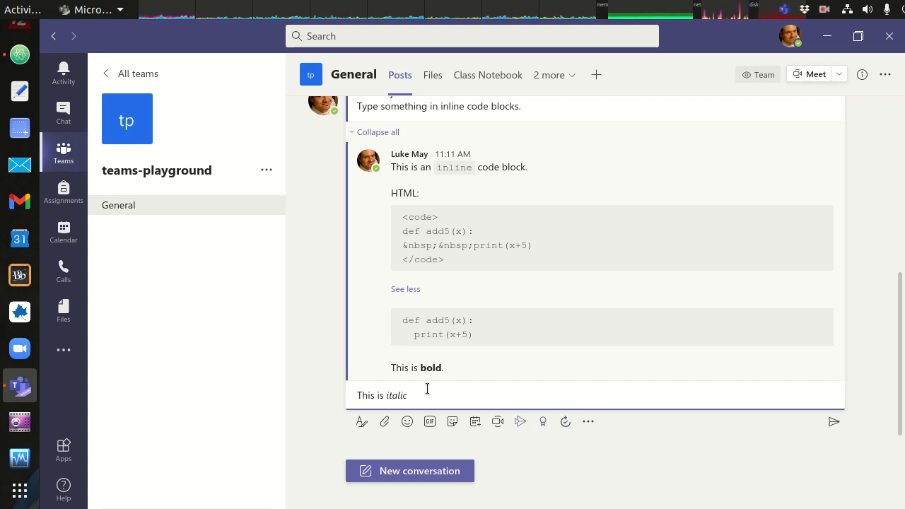
key("ctrl+shift+Left")
key("ctrl+shift+Left")
key("Right")
key("BackSpace")
type(".")
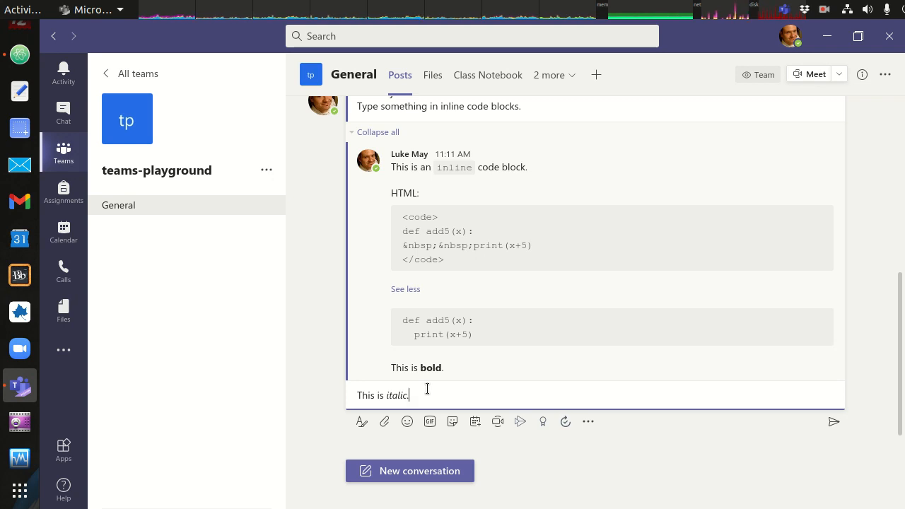
key("Return")
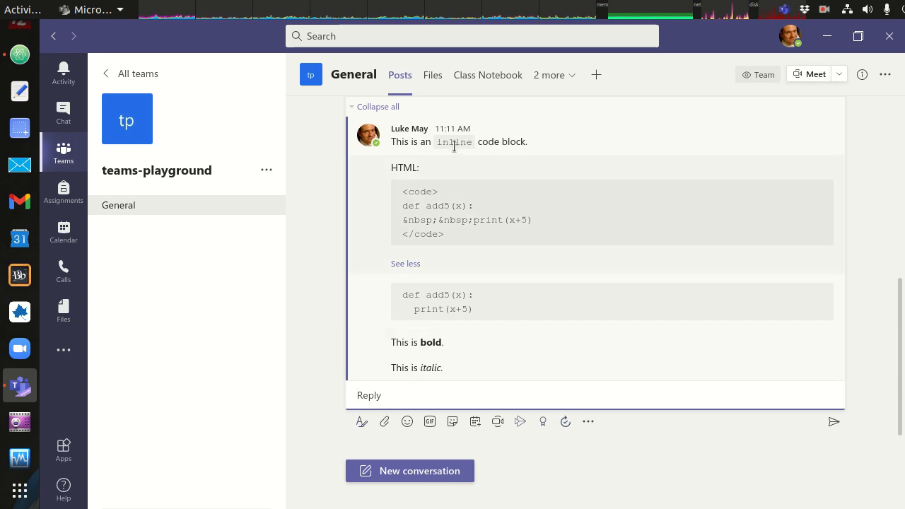
- Post the heading-style reply "# Heading1" in the inline code conversation
type("# ")
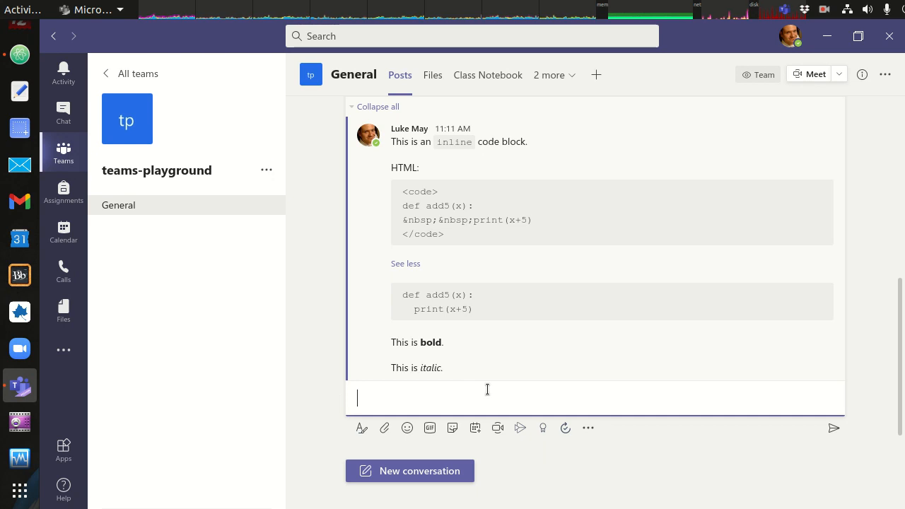
type("#Head")
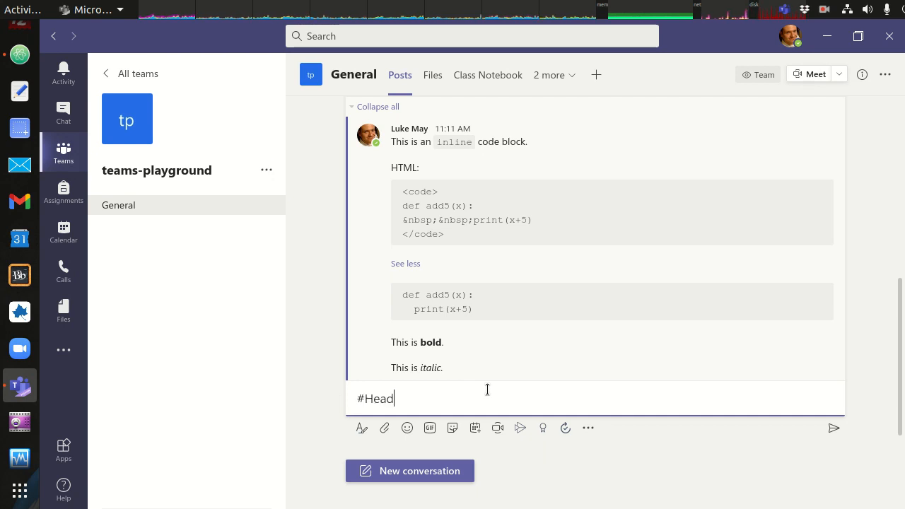
key("Left")
key("Left")
key("Left")
key("Left")
key("Right")
key("Right")
key("Right")
key("Right")
type("ing1")
key("Return")
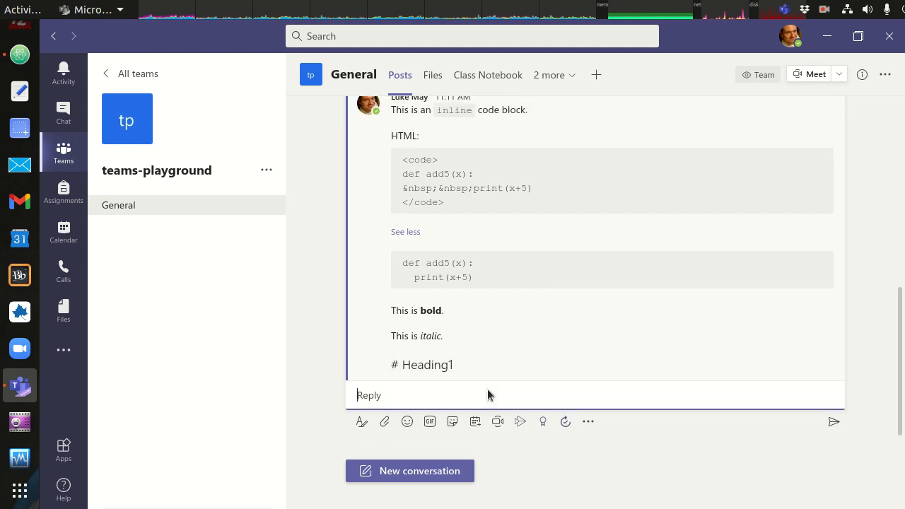
mouse_move(414, 365)
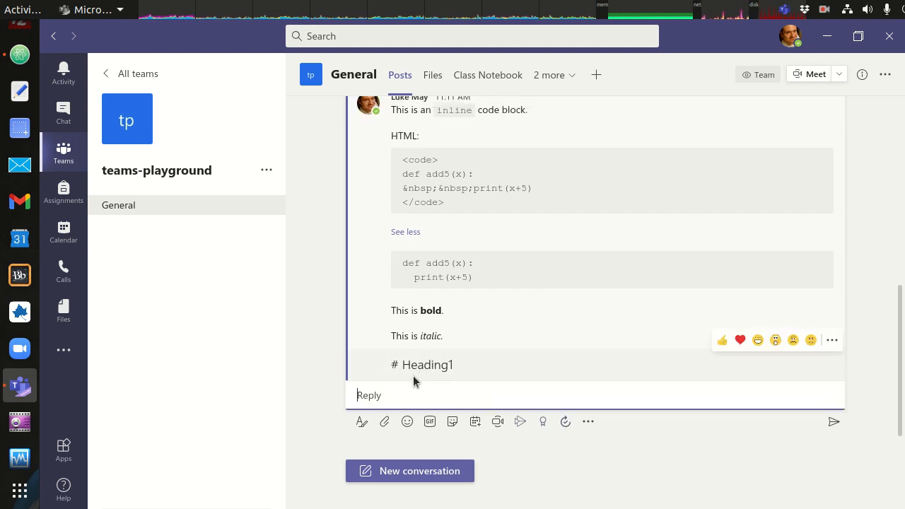
- Draft "Heading2" in a new reply, replace it with "hello" and post the reply
left_click(404, 396)
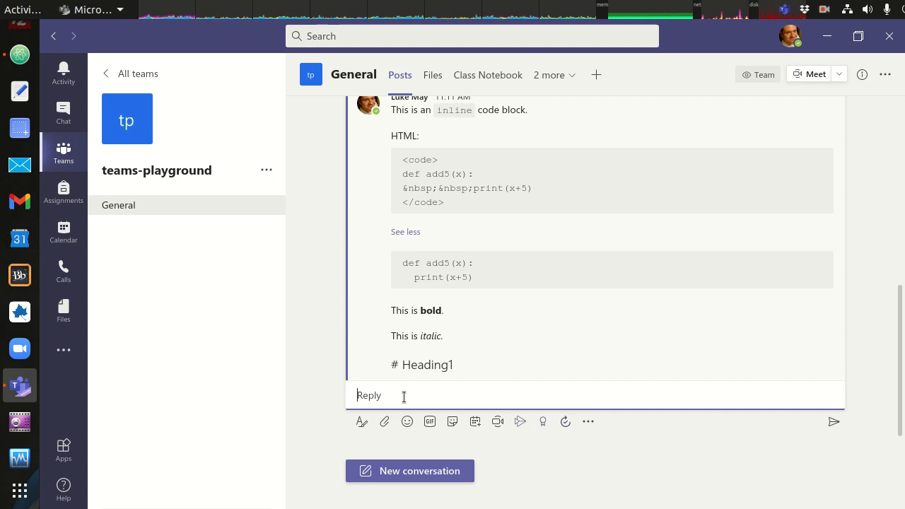
type("H")
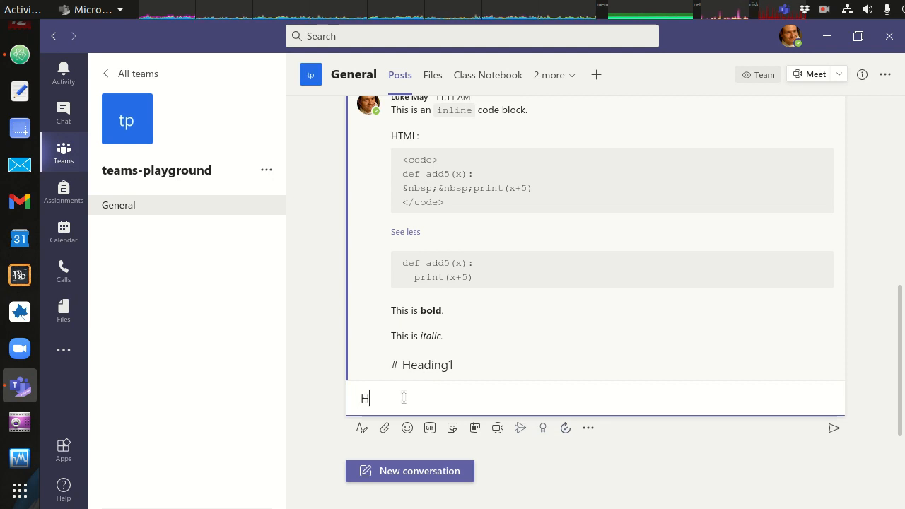
type("eading2")
key("BackSpace")
key("BackSpace")
key("BackSpace")
key("BackSpace")
key("BackSpace")
key("BackSpace")
key("BackSpace")
key("BackSpace")
type("hello")
key("Return")
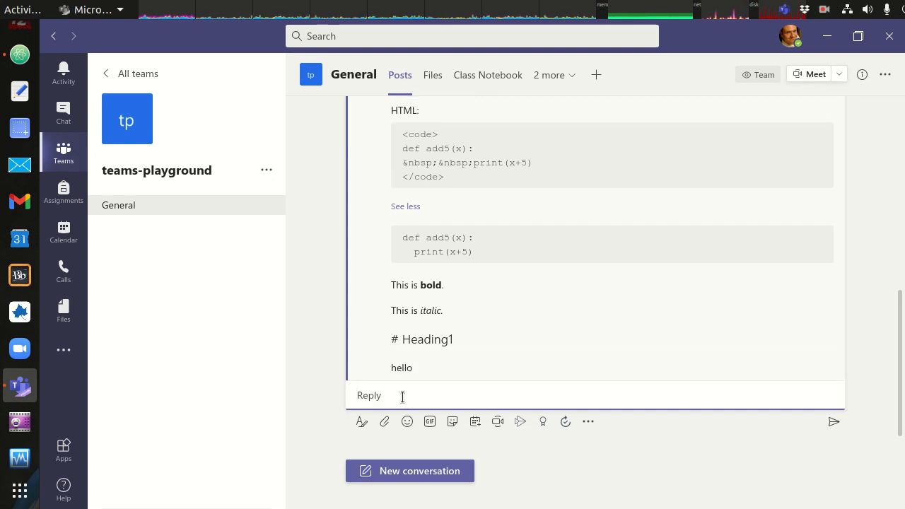
- Try the heading markers "##" and "#" in a new reply, compare with the posted heading's marker, and clear the draft
type("##")
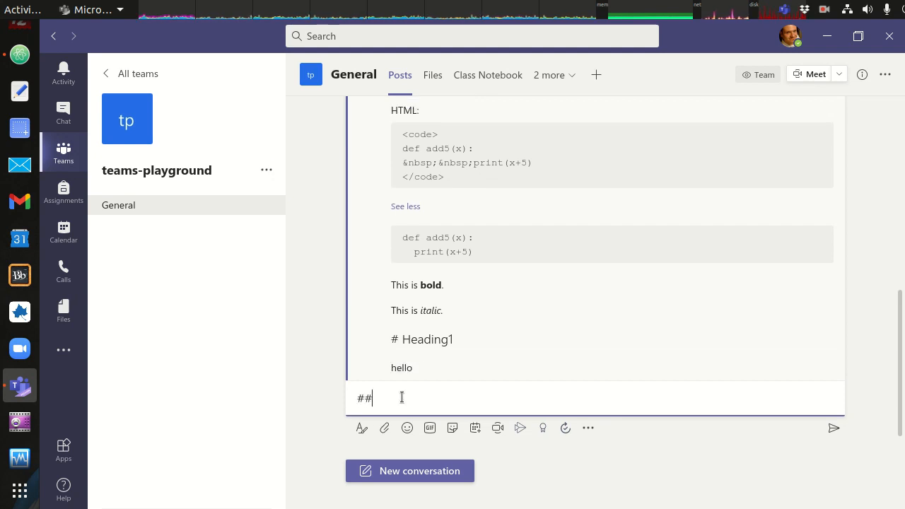
type("#")
key("BackSpace")
key("BackSpace")
key("BackSpace")
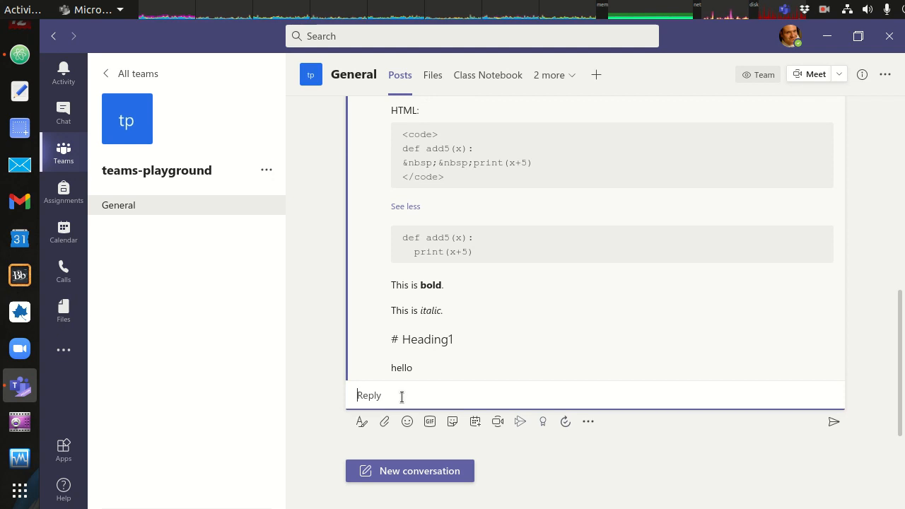
type("#")
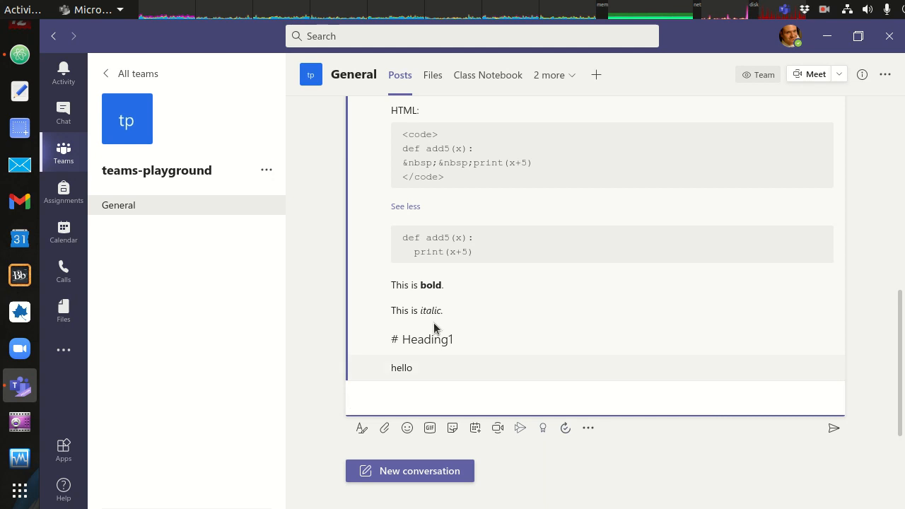
double_click(394, 338)
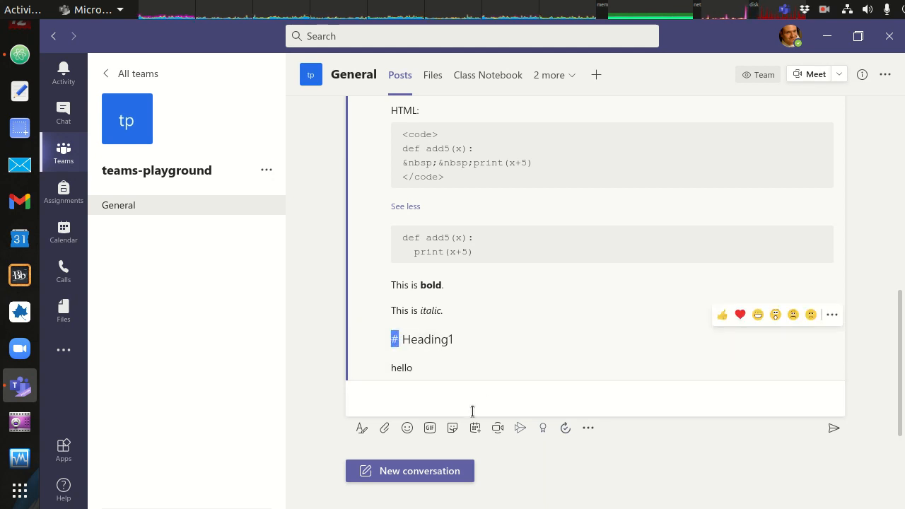
left_click(399, 401)
type("#")
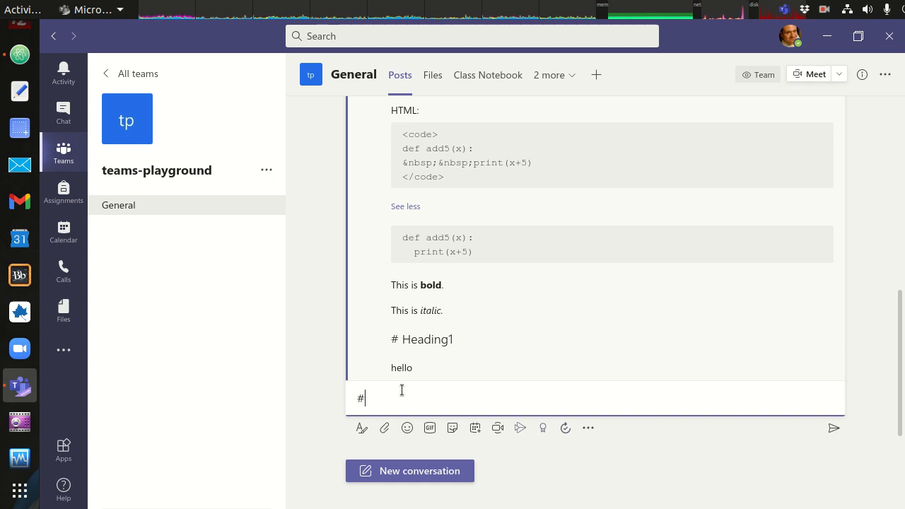
key("BackSpace")
key("BackSpace")
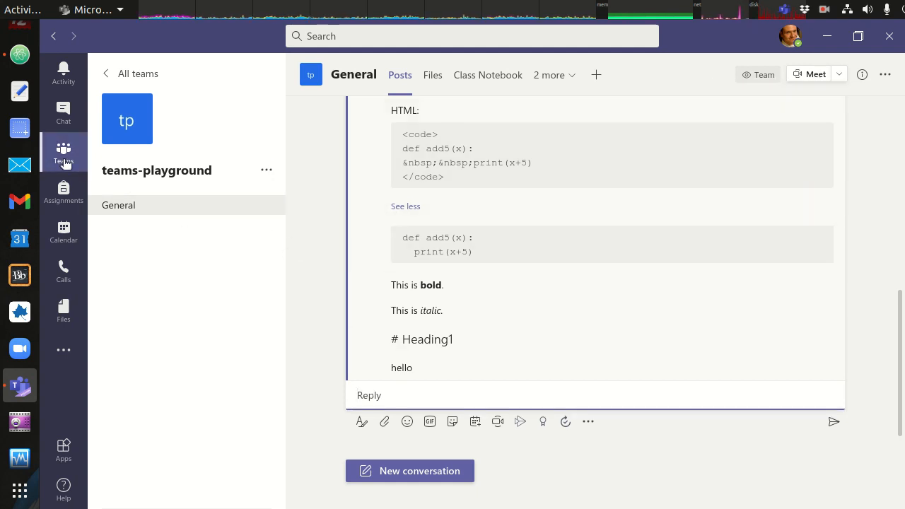
- Switch to Atom and add a horizontal rule "---" two lines below the inline code block line in markdown.md
left_click(19, 62)
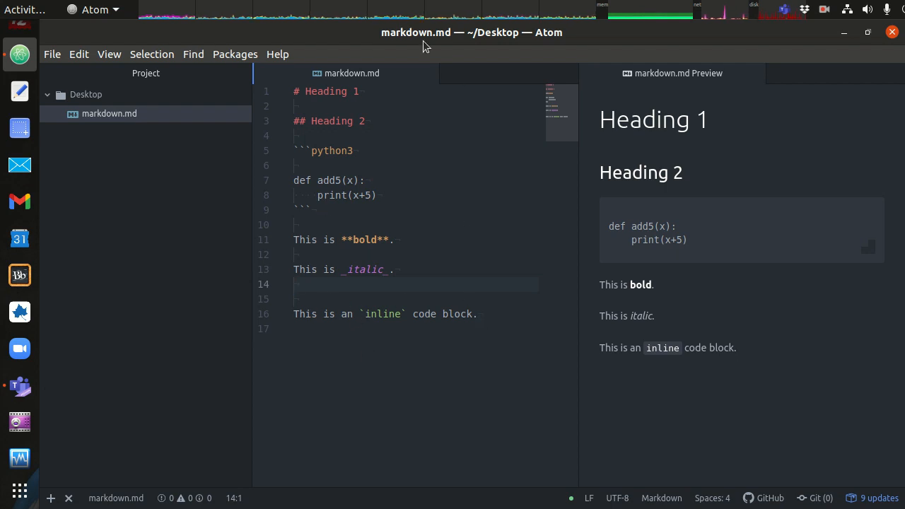
left_click(492, 314)
key("Return")
key("Return")
type("--")
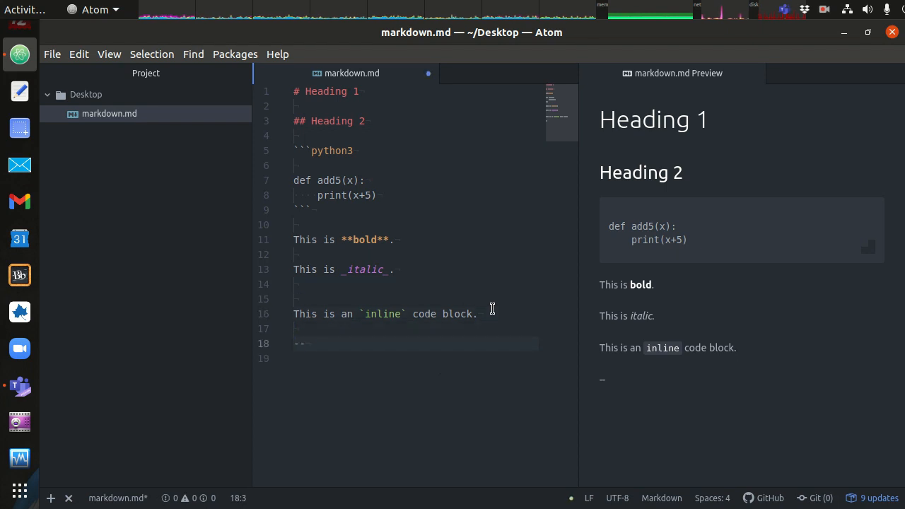
type("-")
key("Up")
key("Up")
key("Up")
key("Up")
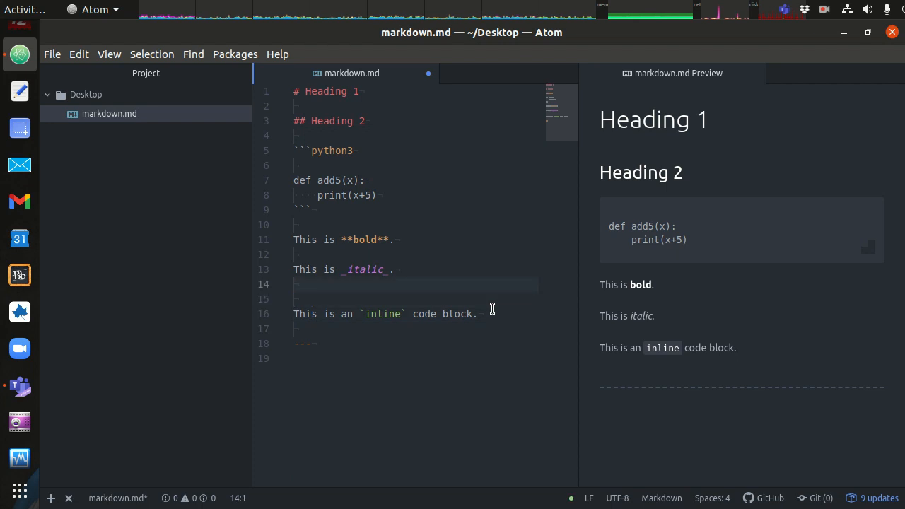
- Add a numbered list below the horizontal rule with the items "1. This" and "2. That"
key("Down")
key("Down")
key("Down")
key("End")
key("Return")
key("Return")
type("1. This")
key("Return")
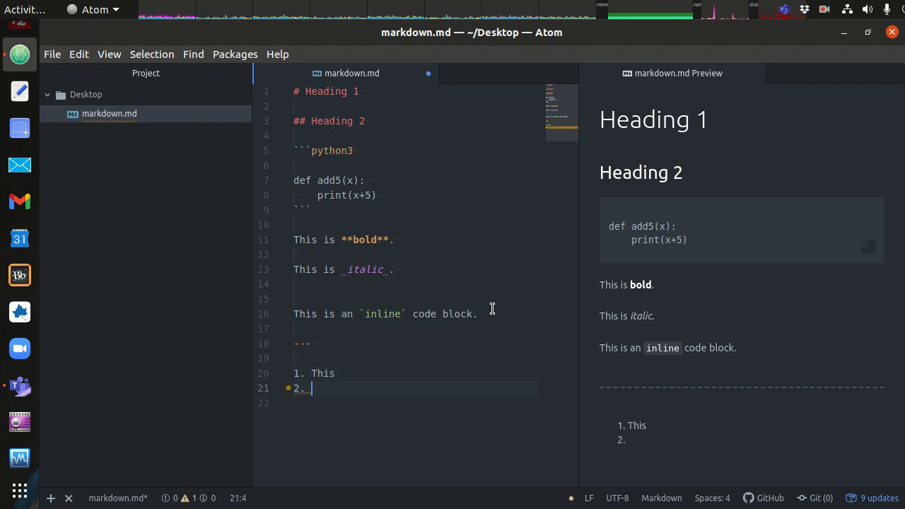
type("that")
key("BackSpace")
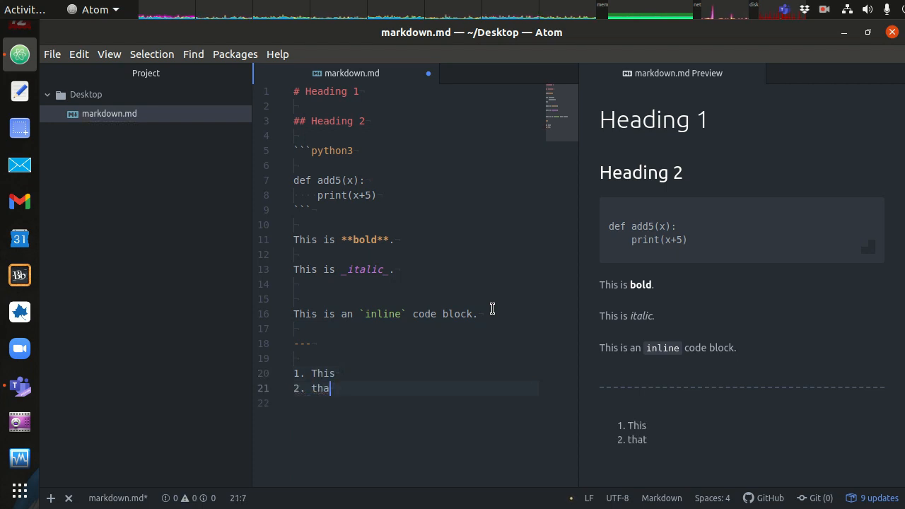
key("BackSpace")
key("BackSpace")
key("BackSpace")
type("That")
- Add an indented sub-item "1. The other" beneath the list item "That"
key("Return")
key("Tab")
key("Left")
key("Left")
key("BackSpace")
type("1")
key("Right")
type("The other")
key("Left")
key("Left")
key("Return")
type("\\")
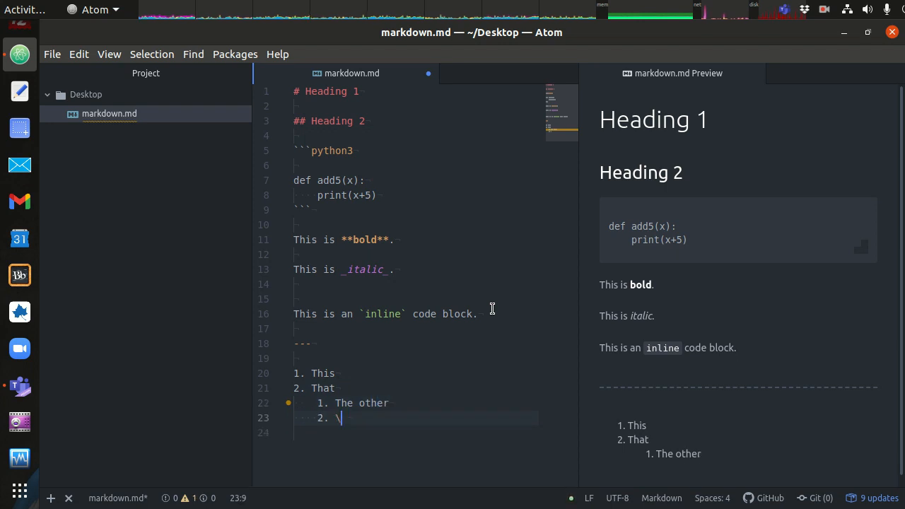
key("BackSpace")
key("BackSpace")
key("BackSpace")
key("BackSpace")
key("BackSpace")
- Switch to Microsoft Teams and draft a numbered list reply with the items "This" and "that"
left_click(19, 385)
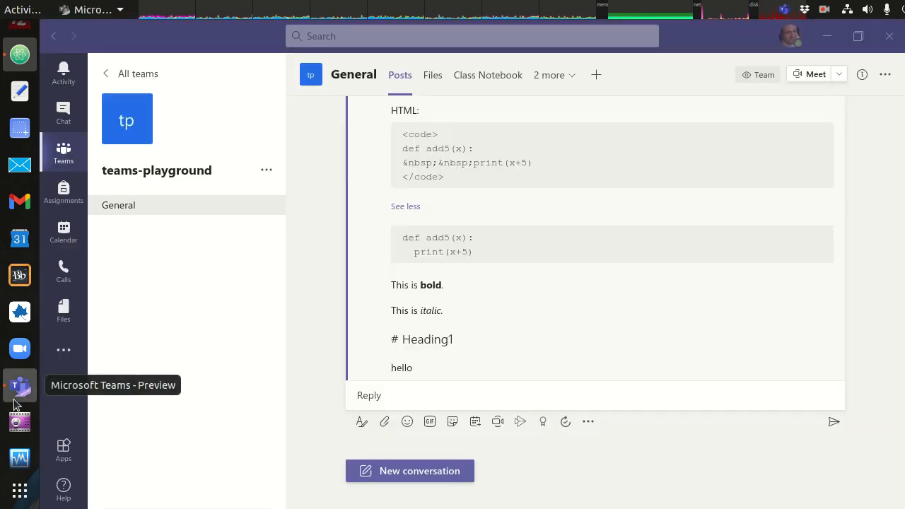
left_click(428, 397)
type("1. This")
key("Return")
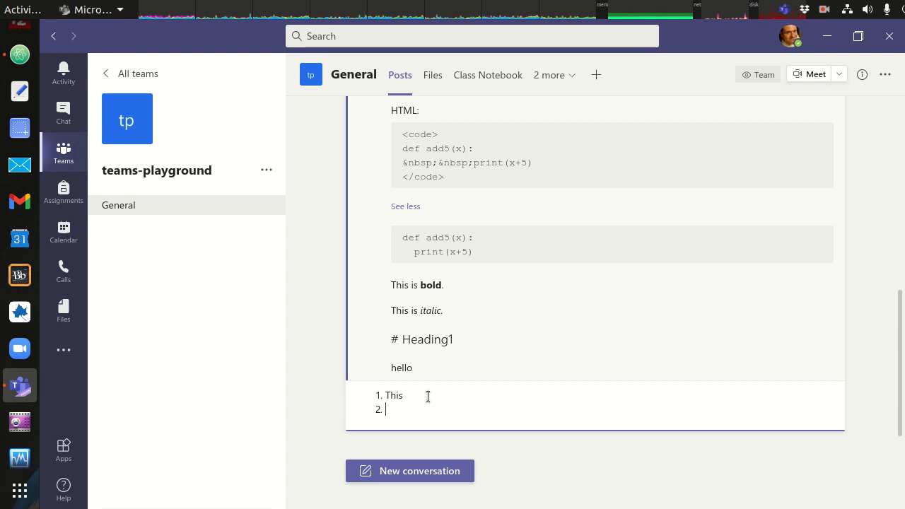
type("that")
- Add a nested numbered item "the other" beneath "that" in the draft reply
key("Return")
key("Tab")
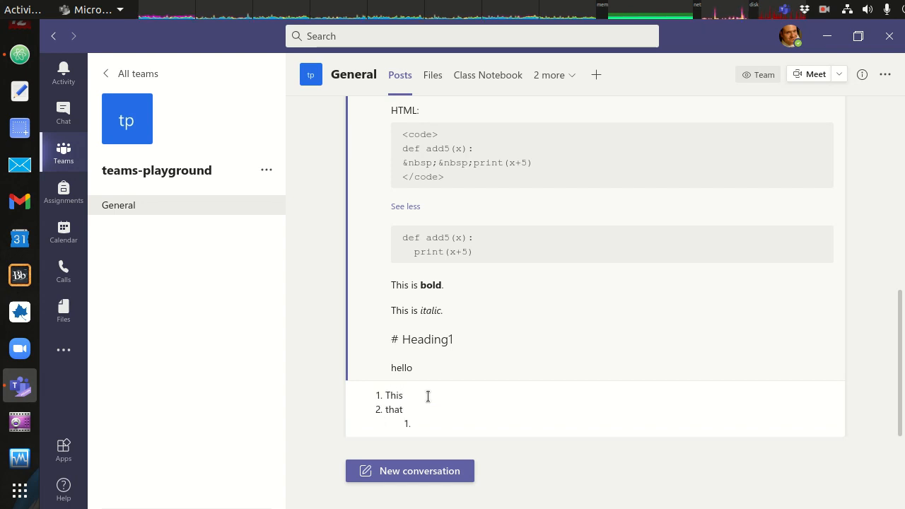
type("the othe")
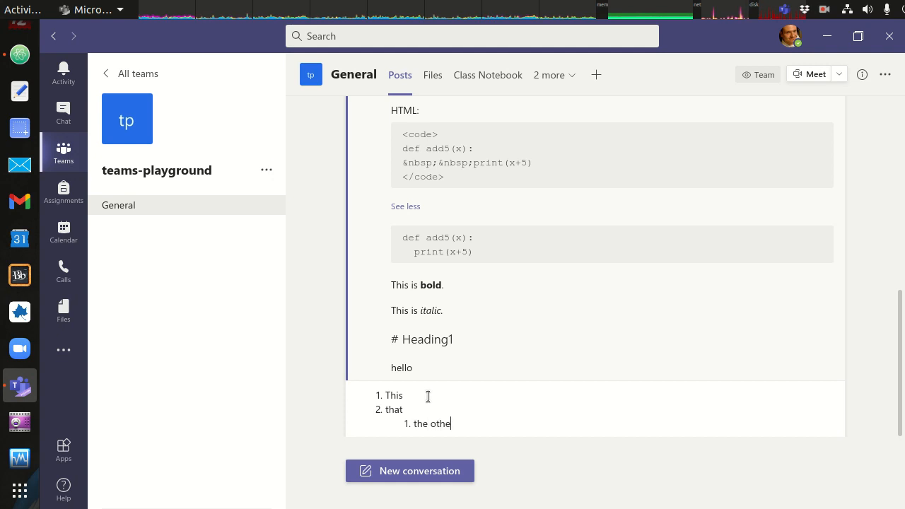
type("r")
scroll(451, 307, "down", 2)
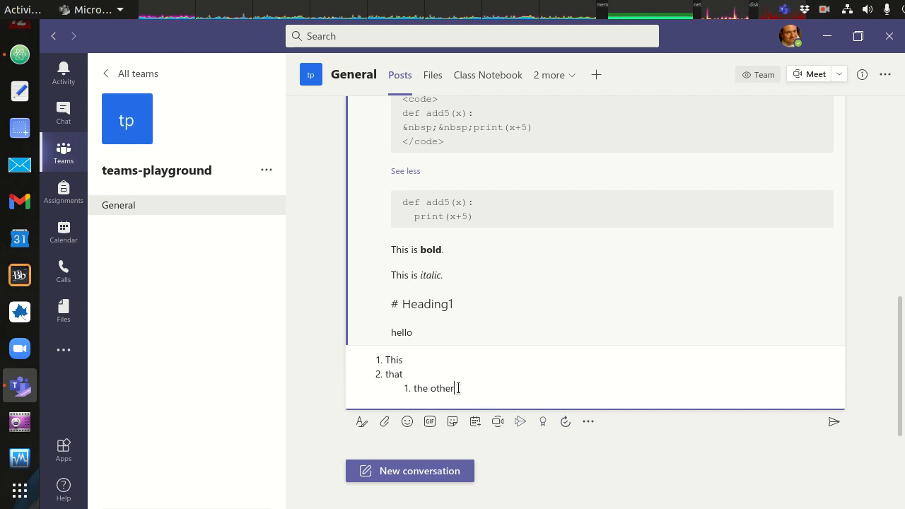
- Highlight the drafted list items, and end the numbered list with a blank unnumbered line below "the other"
left_click_drag(376, 362, 435, 384)
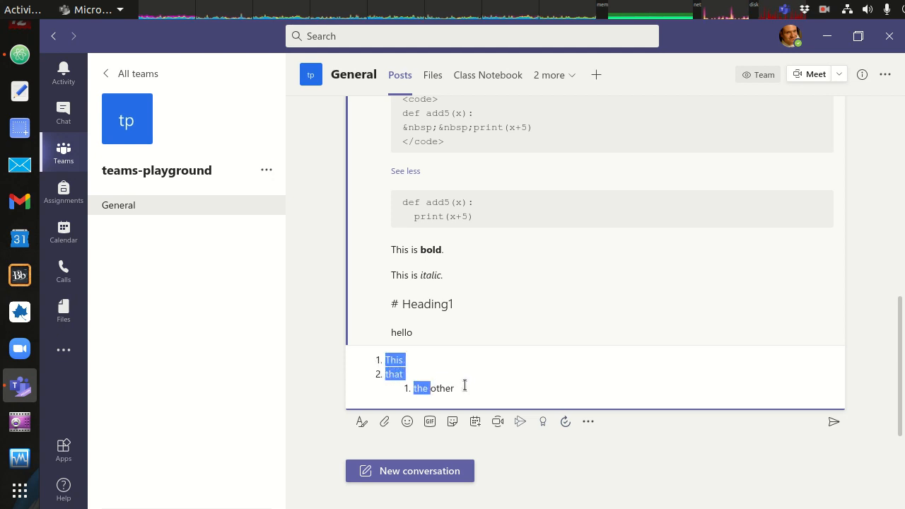
left_click(469, 387)
key("Return")
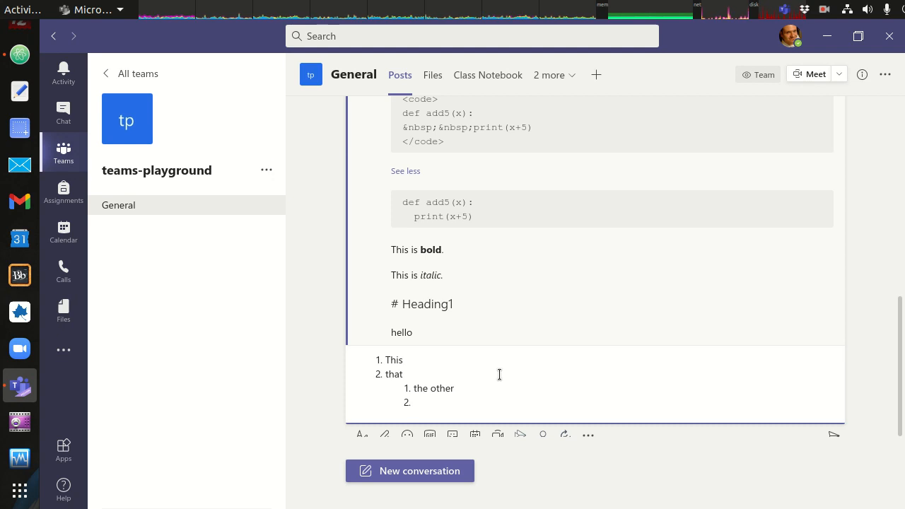
key("shift+Tab")
key("Return")
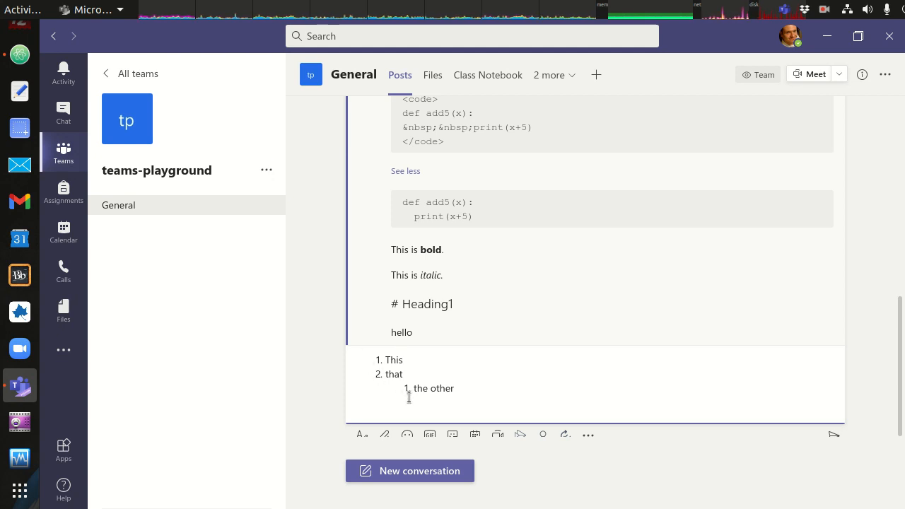
- Post the drafted numbered list reply to the conversation
key("ctrl+Return")
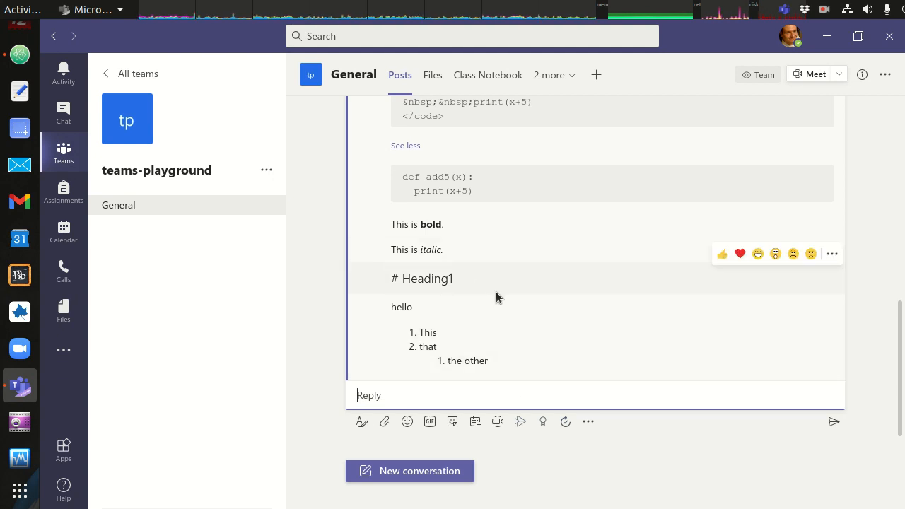
scroll(498, 301, "up", 1)
scroll(498, 301, "up", 3)
scroll(497, 297, "down", 3)
- Draft a new reply reading "Here's my code:" and start a Markdown code block on the line beneath it
left_click(384, 394)
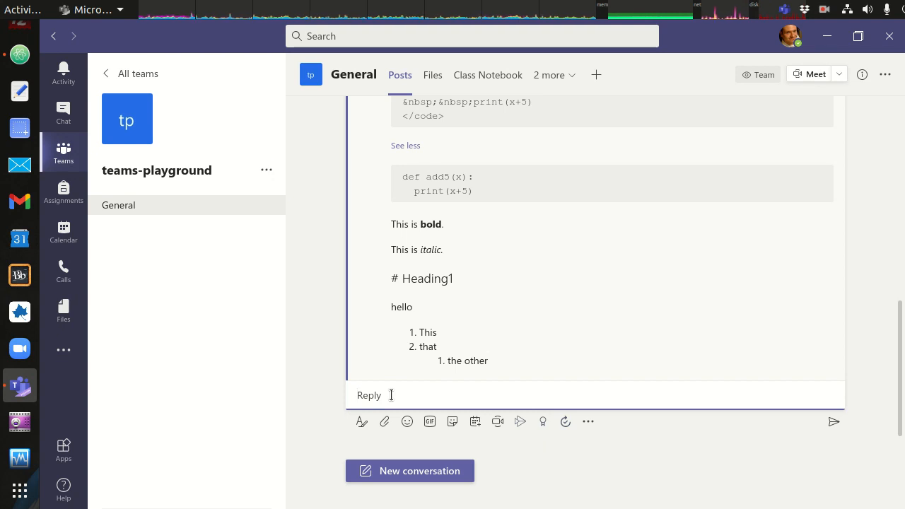
type("Code")
key("BackSpace")
key("BackSpace")
key("BackSpace")
type("Here's my code:\"")
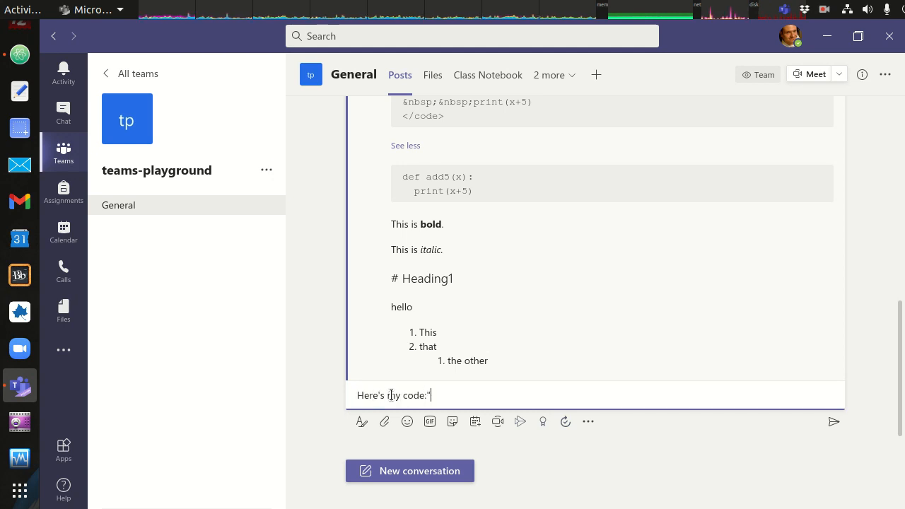
key("shift+Return")
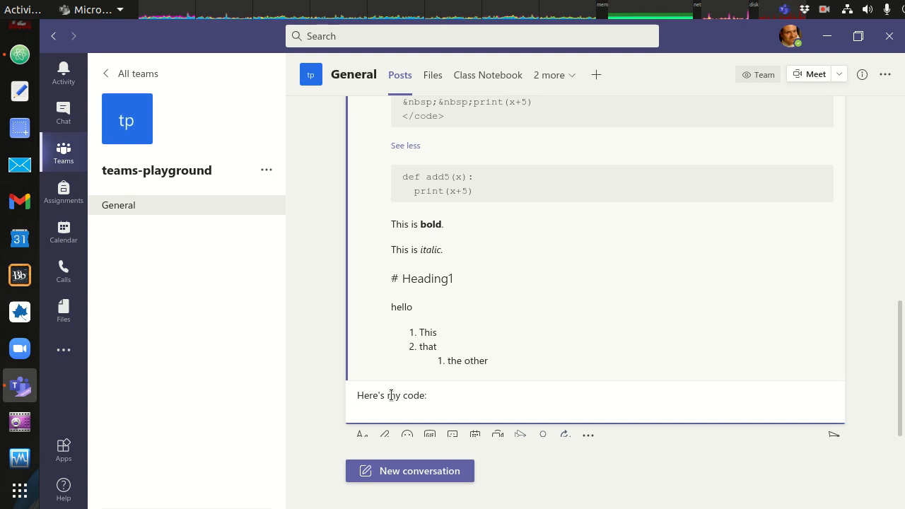
type("```")
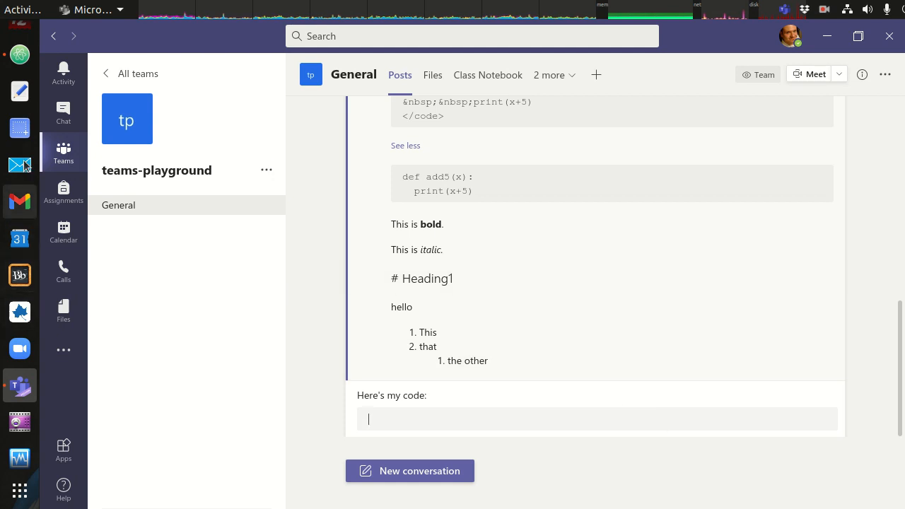
- Switch to Atom, highlight the fenced python3 code block in markdown.md, and return to Microsoft Teams
left_click(19, 61)
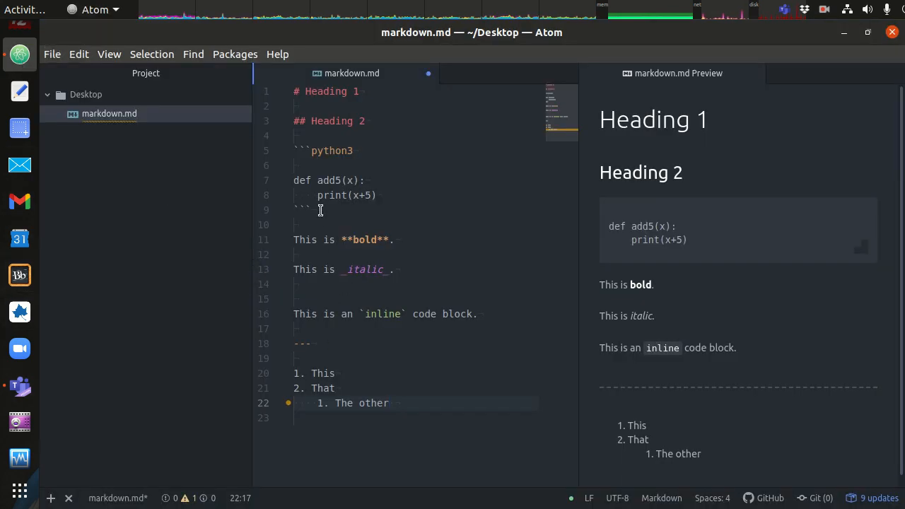
left_click_drag(310, 201, 281, 153)
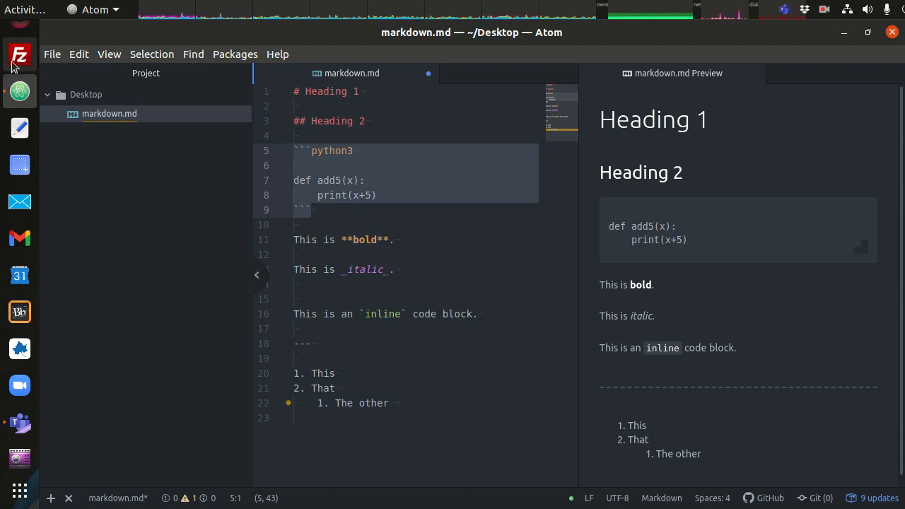
left_click(20, 422)
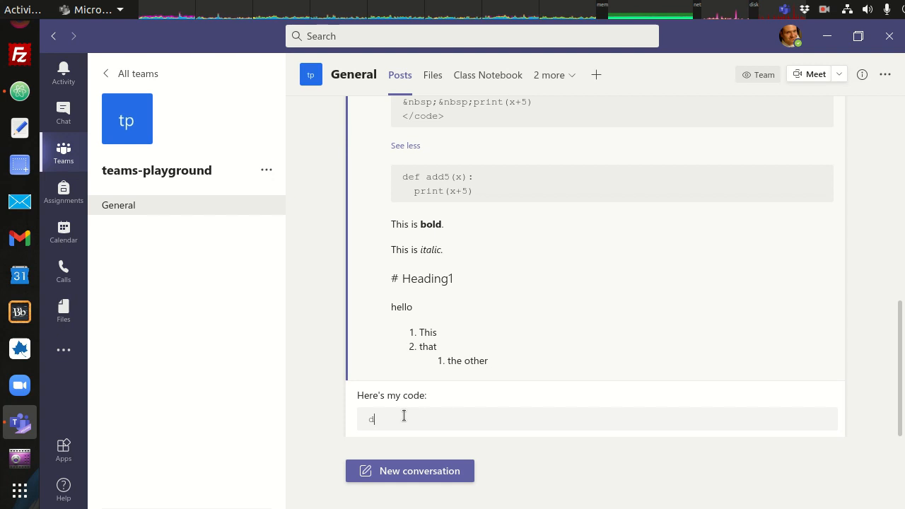
- Write the function "def foo(x):" with the indented line "print(x)" in the draft's code block
type("def foo()")
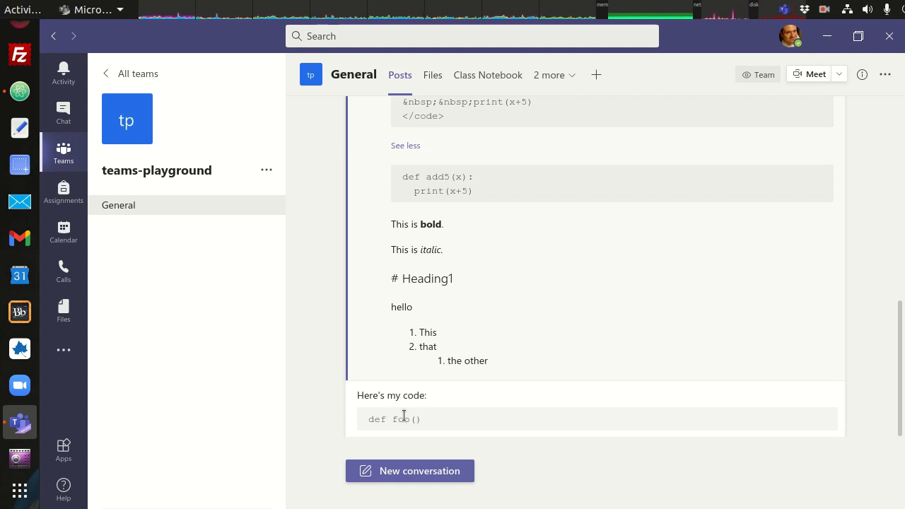
key("Left")
type("x)")
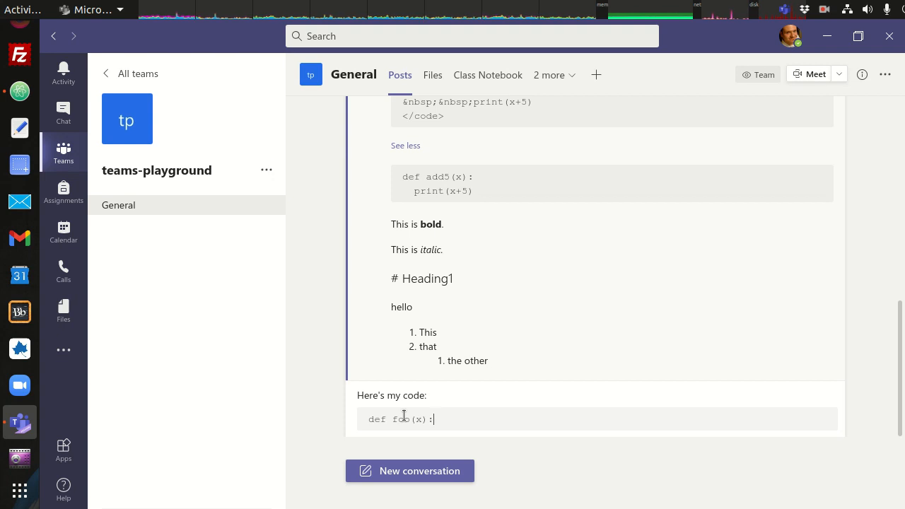
type(":")
key("Return")
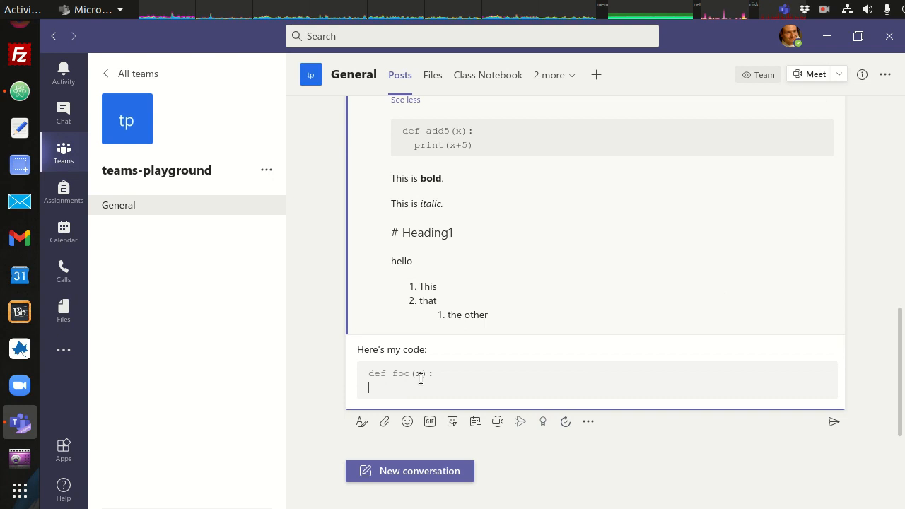
type("print(x)")
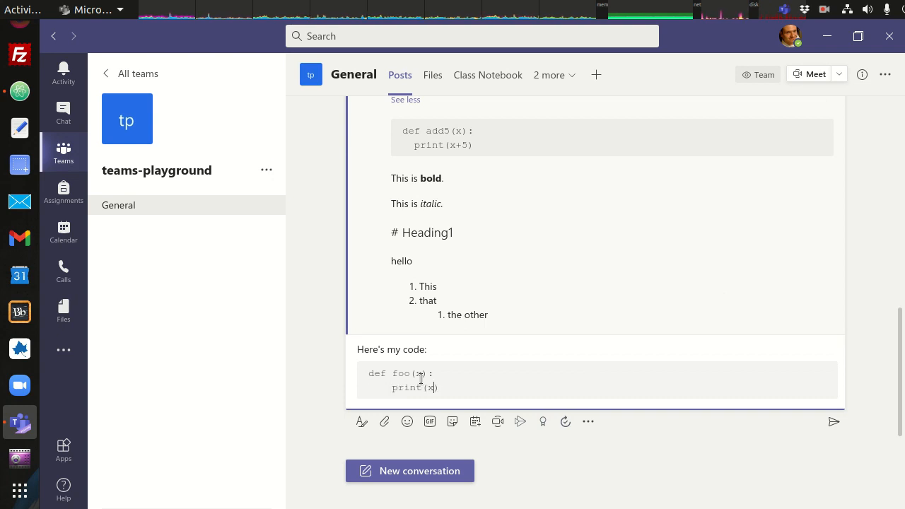
- Try leaving the code block with blank lines after "print(x)", and return to the end of that line
key("Return")
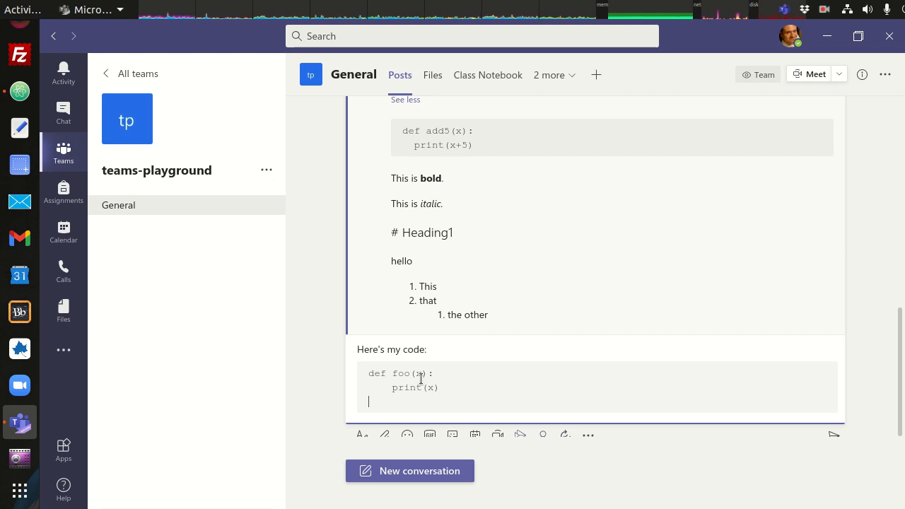
key("Return")
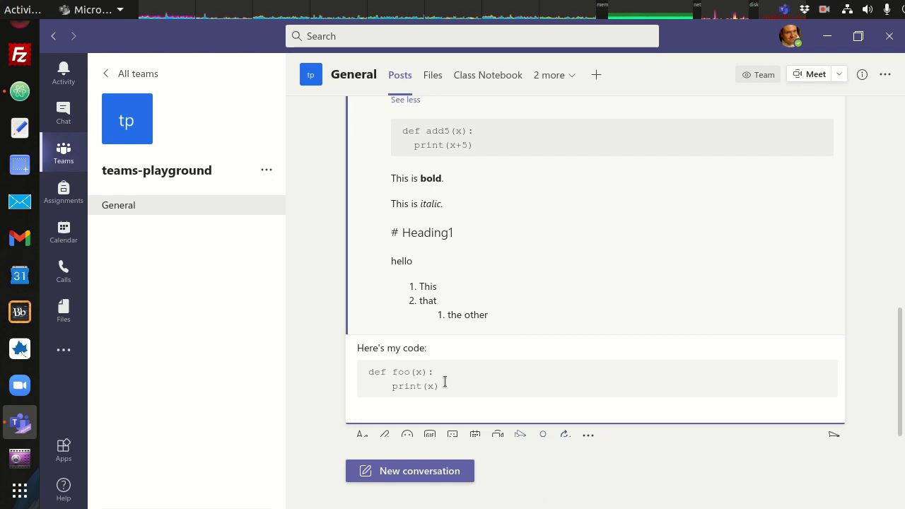
left_click(476, 379)
key("Return")
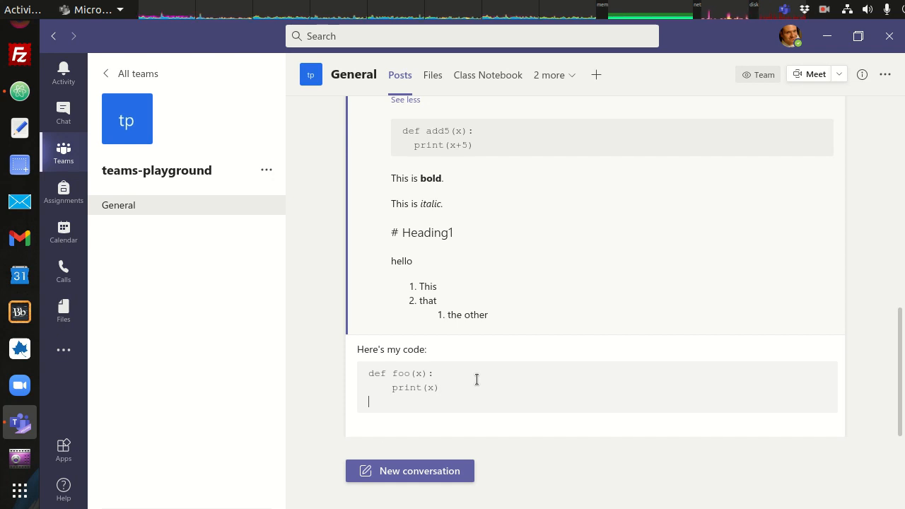
key("Return")
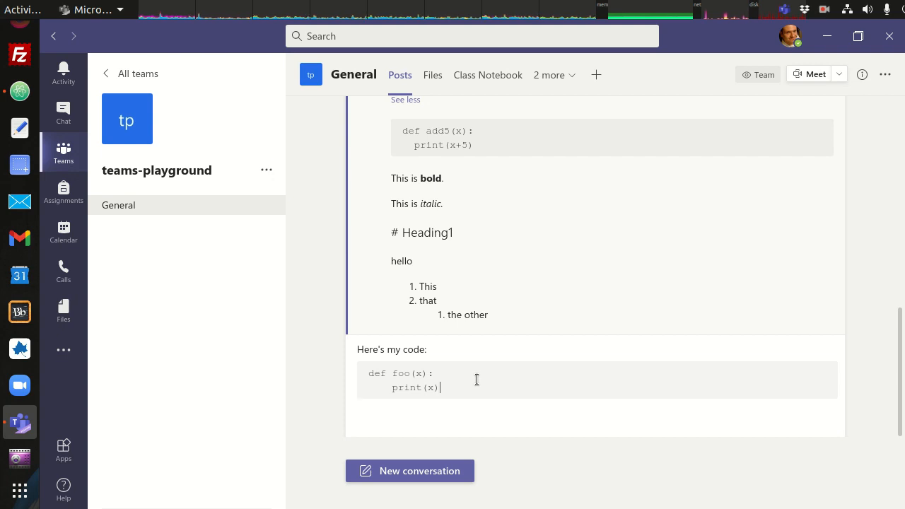
key("Return")
key("Return")
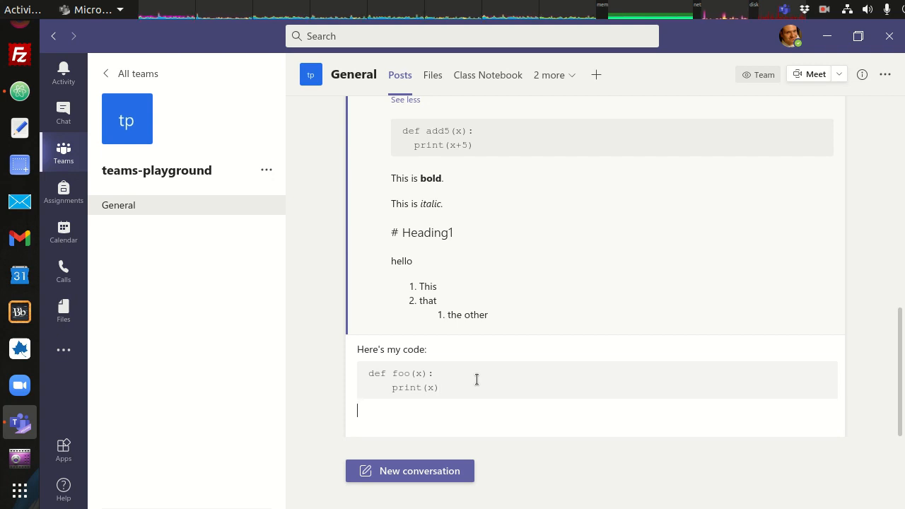
key("BackSpace")
key("Return")
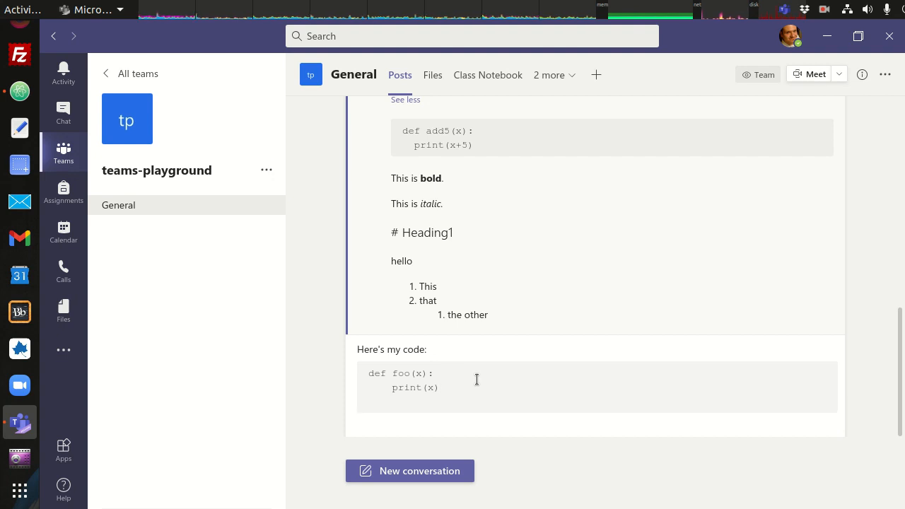
key("BackSpace")
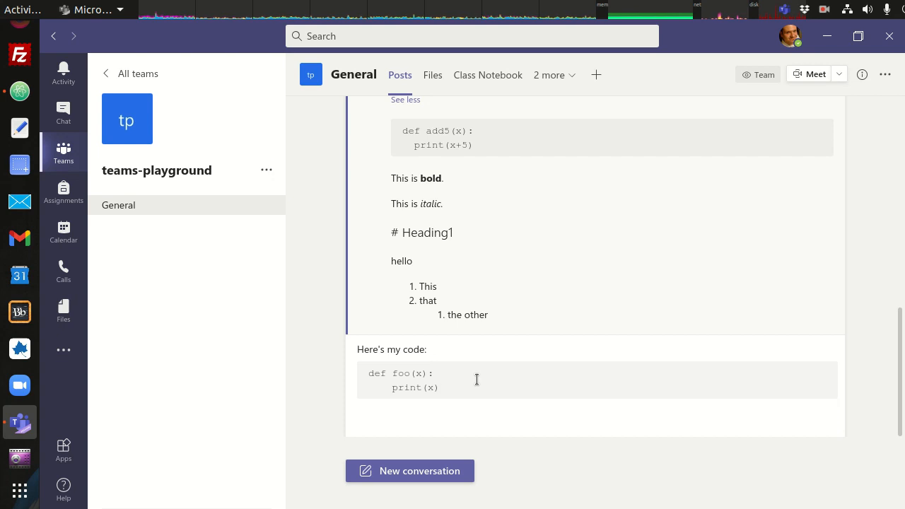
key("BackSpace")
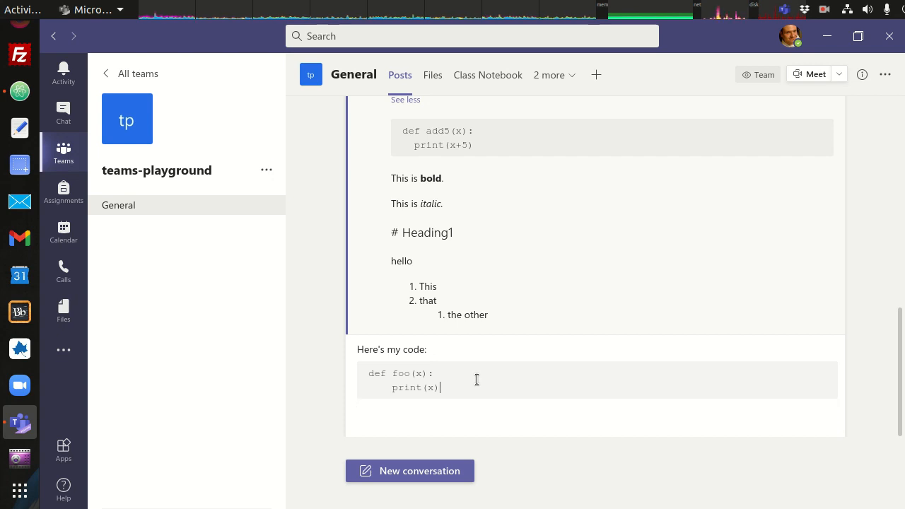
key("Return")
key("BackSpace")
key("BackSpace")
- Add the call foo("hello") to the code block, separated from the function by a blank line
key("Return")
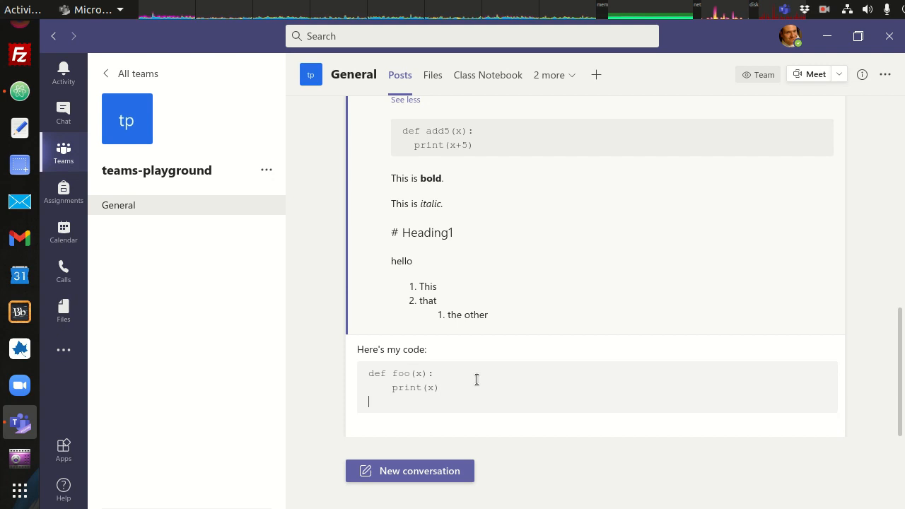
type("foo(\"h\")")
key("Left")
type("\"\"")
key("Left")
type("hell")
key("Left")
key("Left")
key("Left")
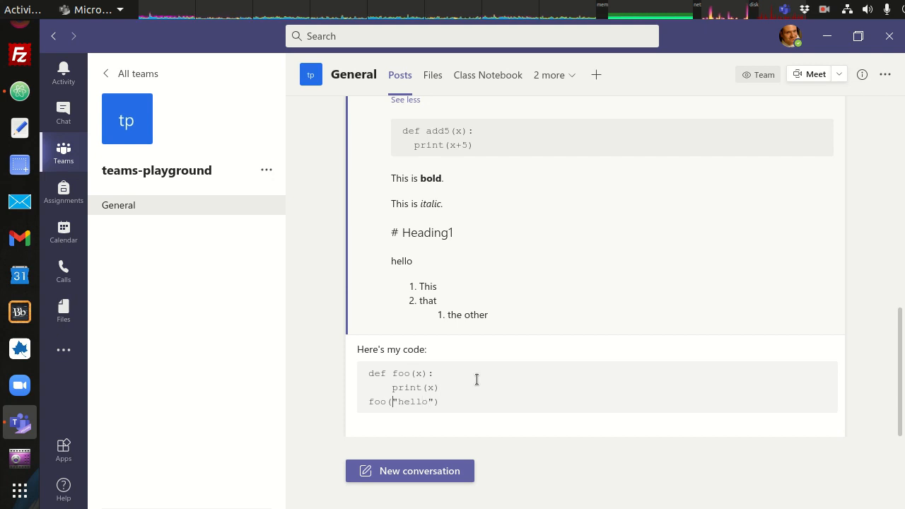
key("Home")
key("Return")
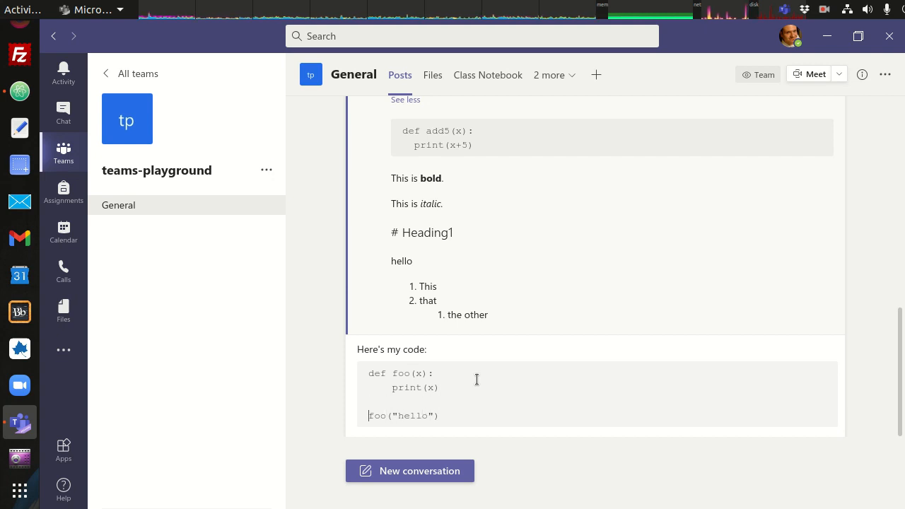
- Try leaving the code block with blank lines below foo("hello"), and move back into the block
key("Right")
key("Down")
key("Return")
key("Return")
key("BackSpace")
key("BackSpace")
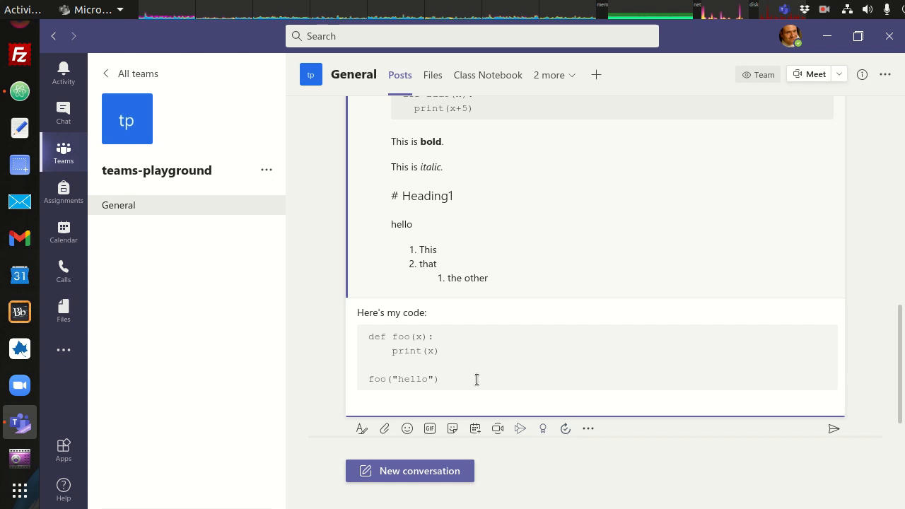
left_click(476, 379)
key("Up")
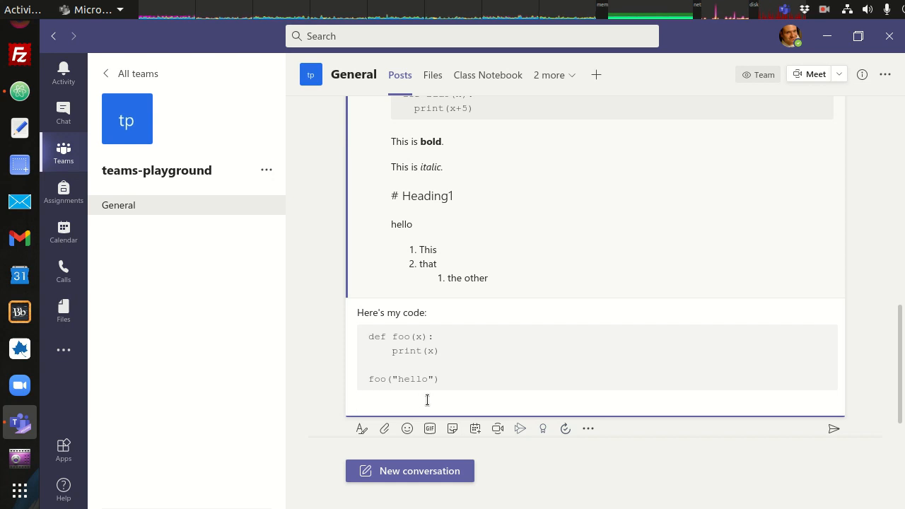
- Select all the code from "def foo(x):" to foo("hello") and delete it along with its code block
key("Up")
key("Right")
key("Right")
key("Right")
key("Right")
key("Right")
key("Right")
key("Right")
key("Right")
key("Right")
key("Right")
key("shift+End")
key("shift+Up")
key("shift+Up")
key("shift+Up")
key("shift+Left")
key("shift+Left")
key("shift+Left")
key("shift+Left")
key("shift+Left")
key("shift+Left")
key("shift+Left")
key("shift+Left")
key("shift+Home")
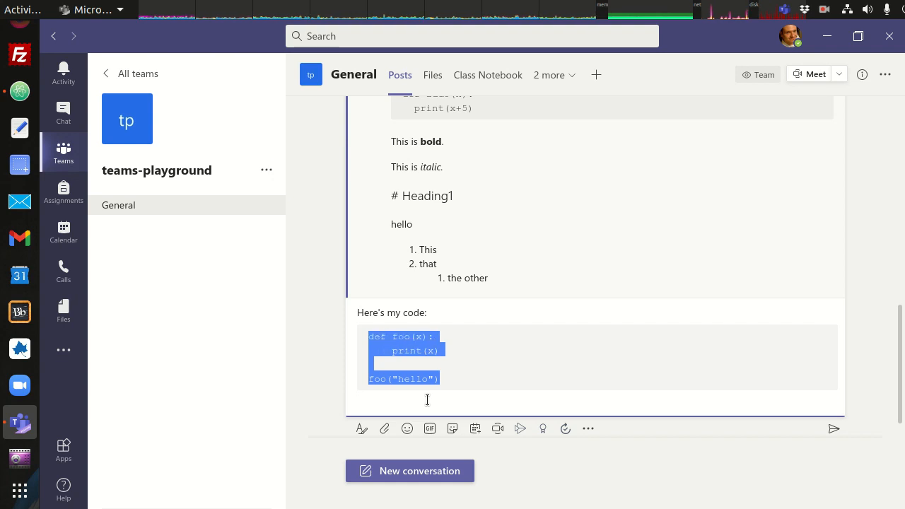
key("BackSpace")
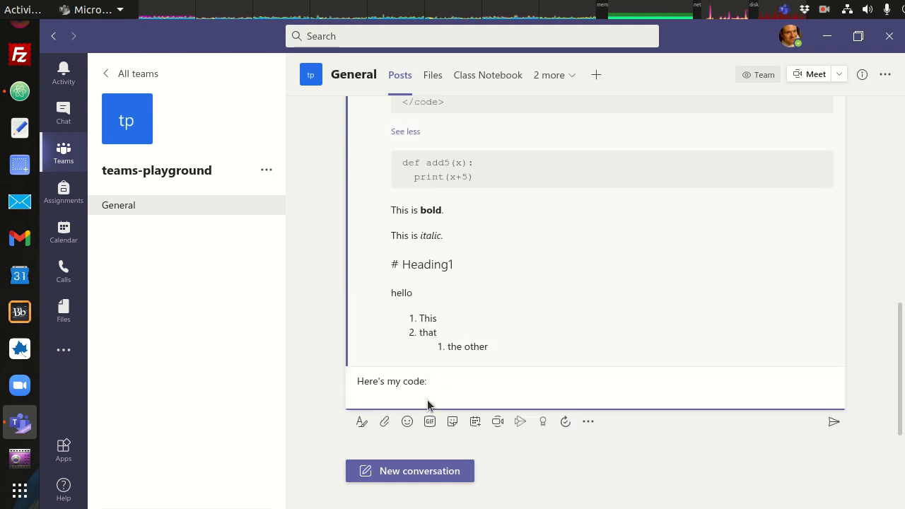
- Insert an empty Markdown code block beneath "Here's my code:" and remove the blank line below it
key("shift+Return")
type("`")
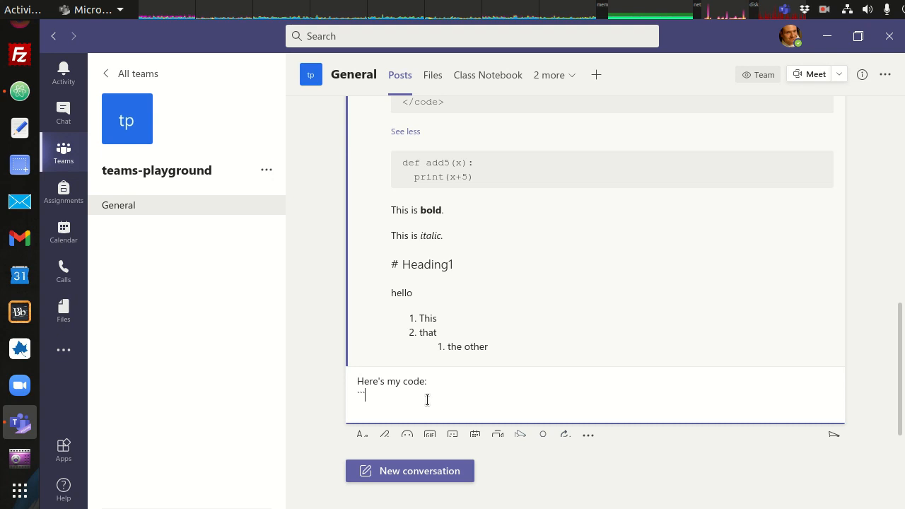
type("``")
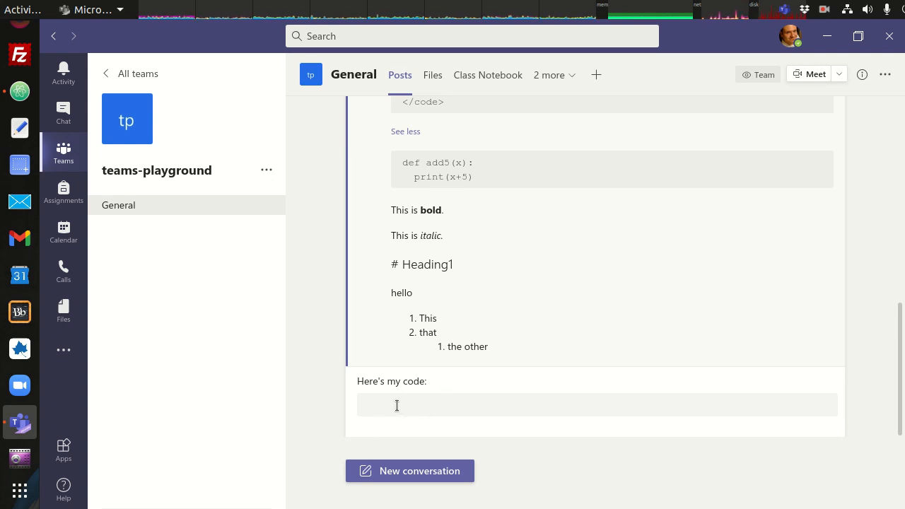
left_click(398, 427)
key("BackSpace")
key("BackSpace")
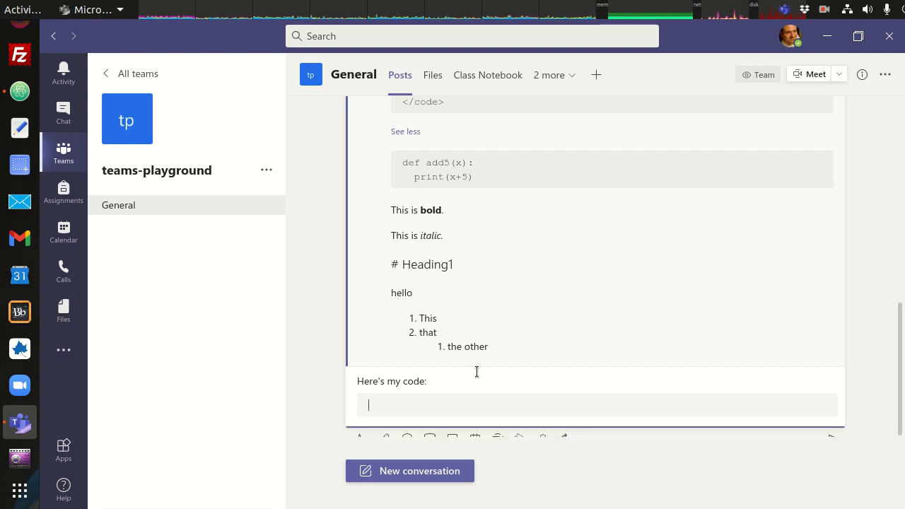
- Delete the entire "Here's my code:" draft, leaving the reply empty
key("ctrl+shift+Left")
key("ctrl+shift+Left")
key("ctrl+shift+Left")
key("ctrl+shift+Left")
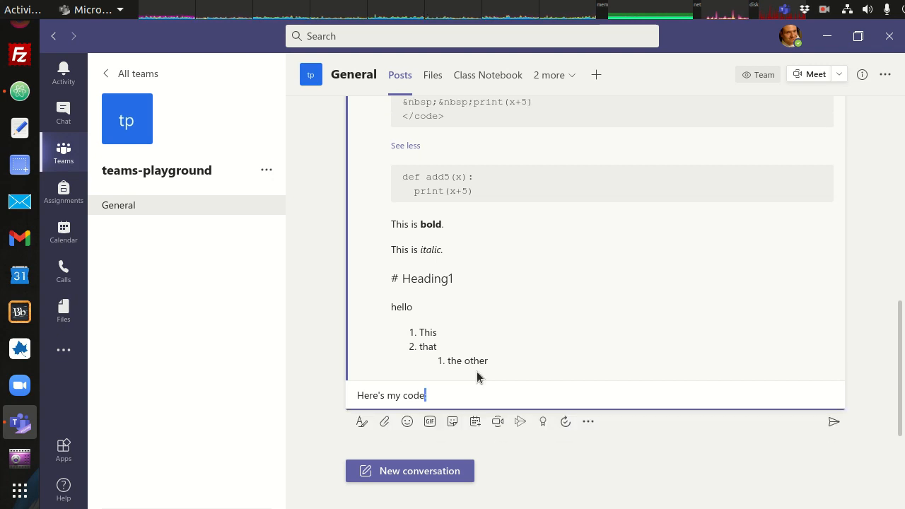
key("BackSpace")
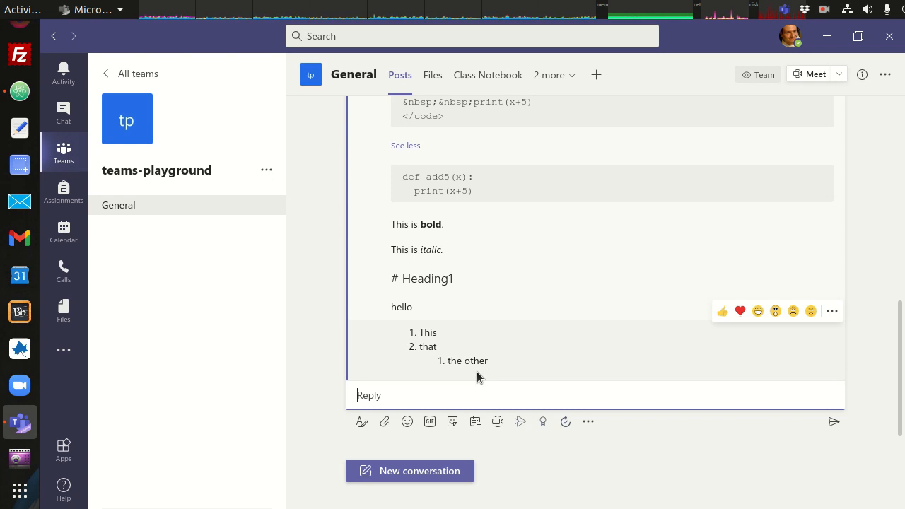
scroll(550, 244, "up", 3)
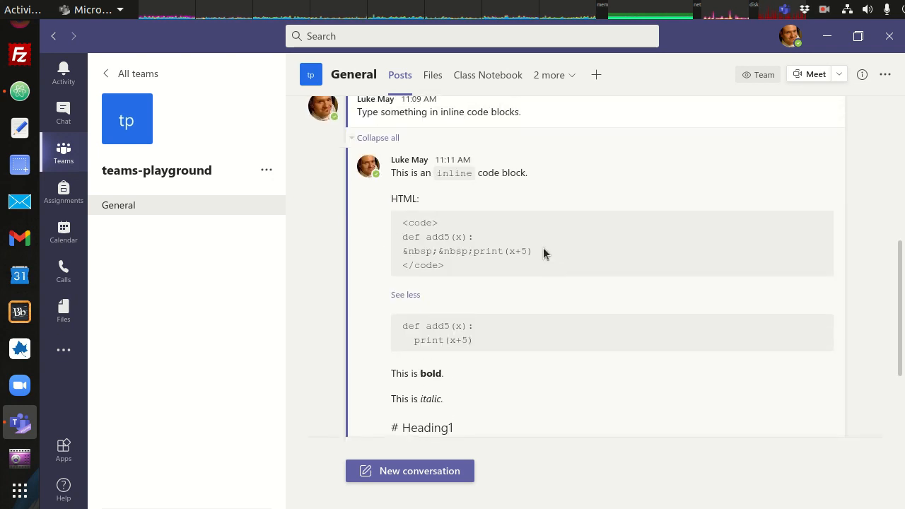
scroll(543, 244, "down", 3)
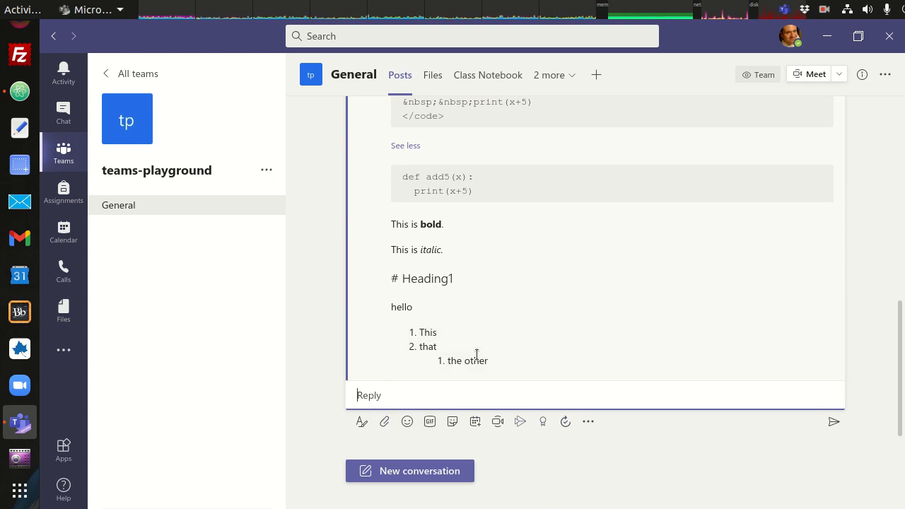
scroll(481, 269, "up", 5)
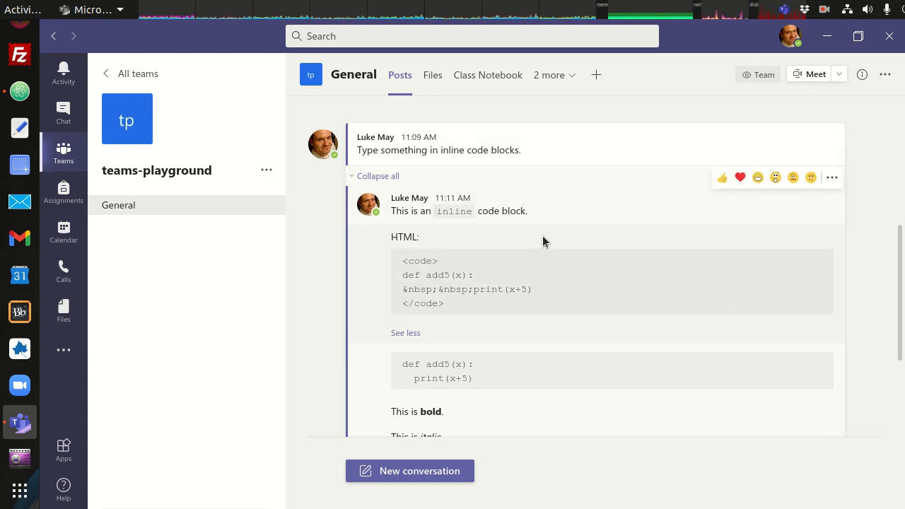
- Edit the posted reply "This is bold." by adding "--" at the end, and save the change
scroll(495, 307, "down", 3)
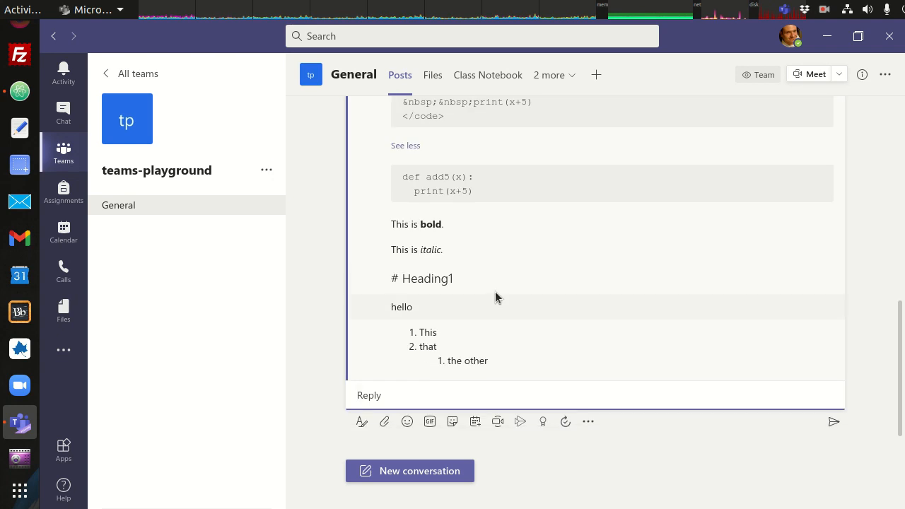
mouse_move(795, 263)
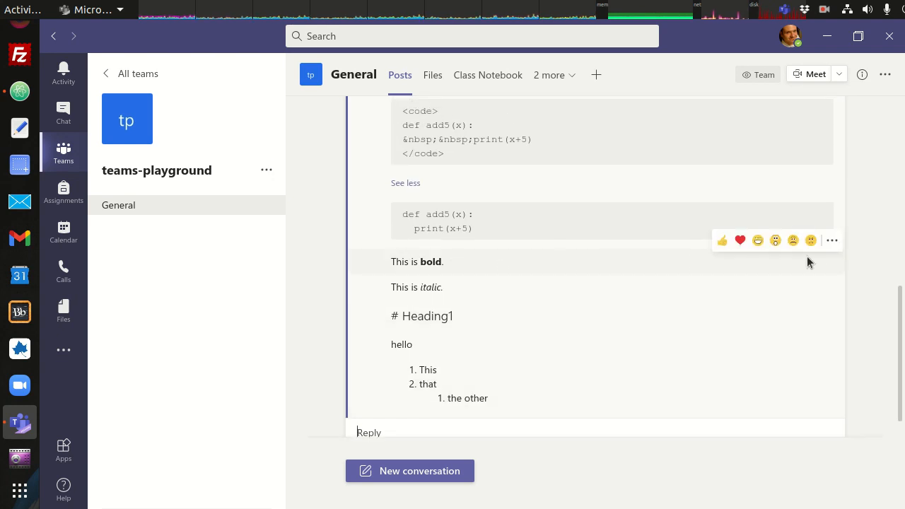
left_click(833, 241)
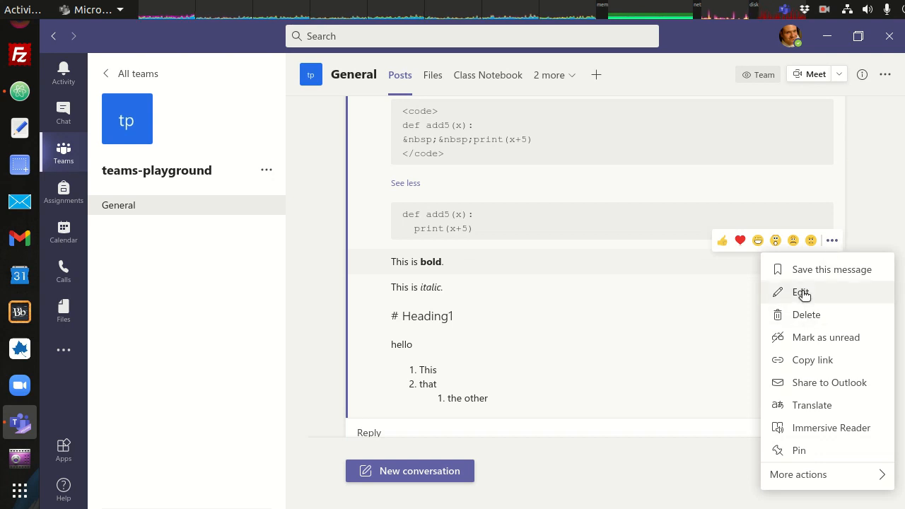
left_click(802, 293)
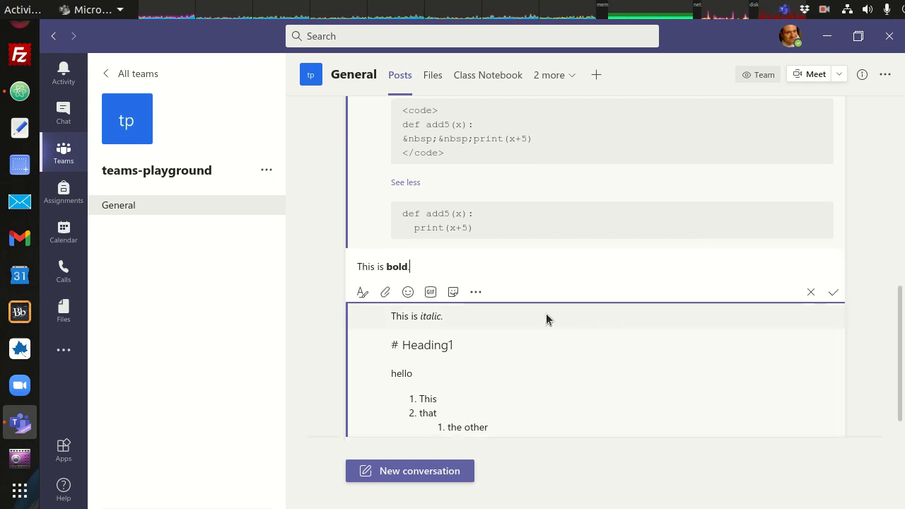
left_click(432, 266)
type("--")
key("Return")
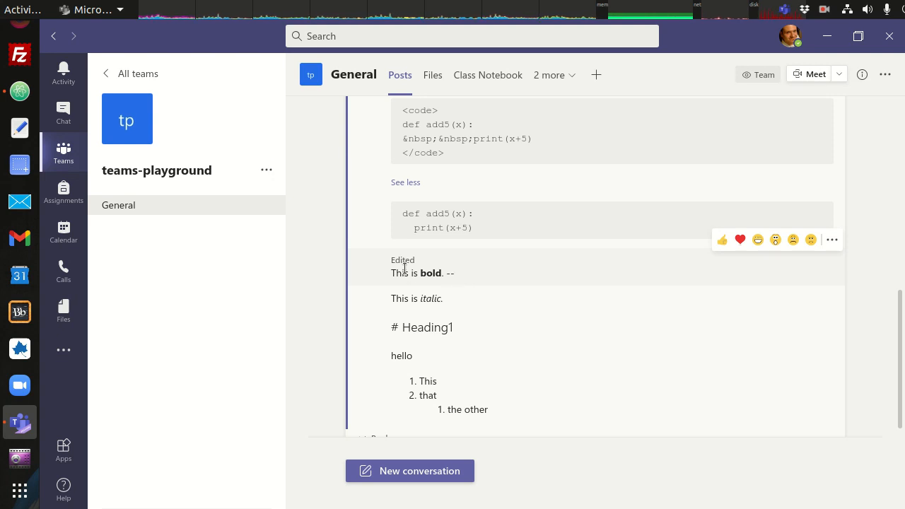
- Review the conversation's formatting examples, from the opening post about inline code blocks through the nested numbered list
scroll(499, 367, "down", 1)
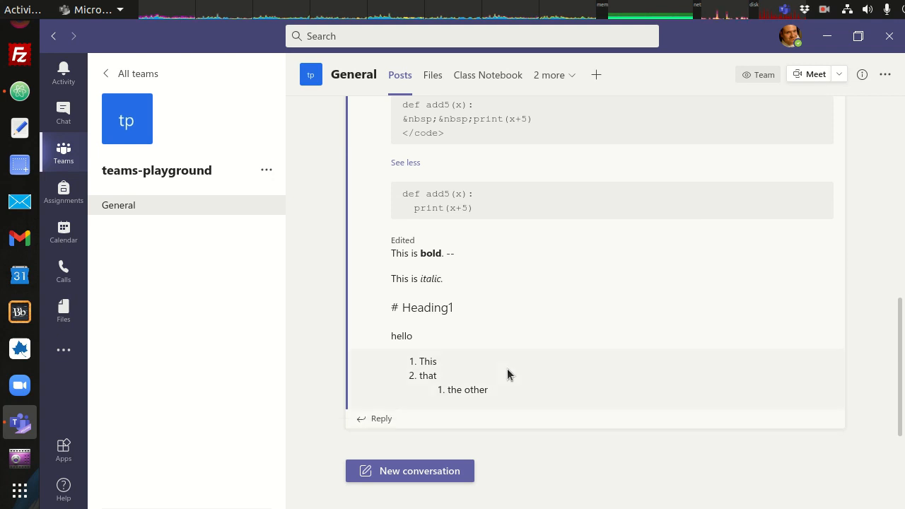
scroll(507, 371, "up", 6)
scroll(507, 371, "down", 3)
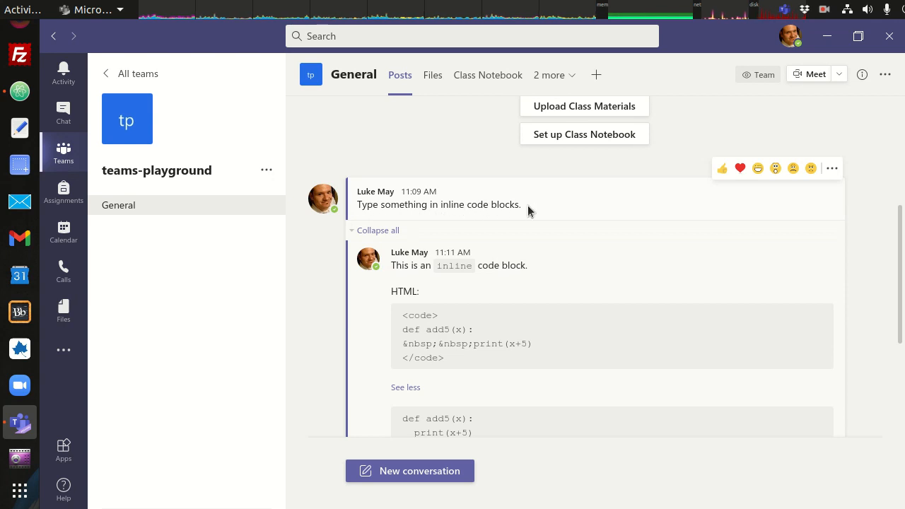
scroll(422, 227, "down", 4)
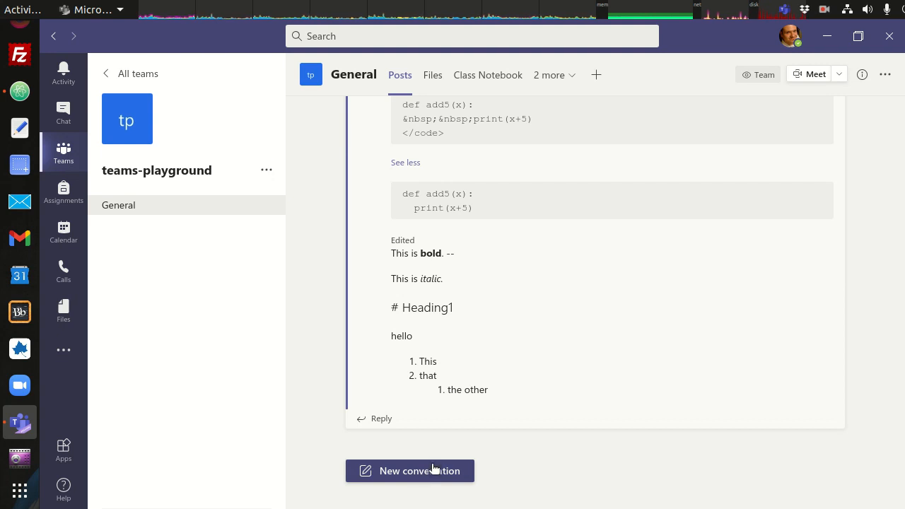
scroll(646, 257, "up", 3)
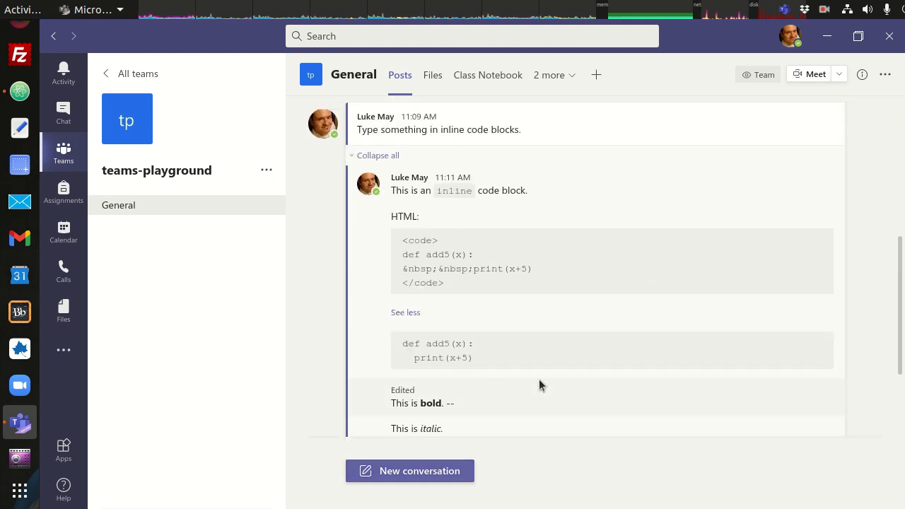
scroll(507, 268, "down", 3)
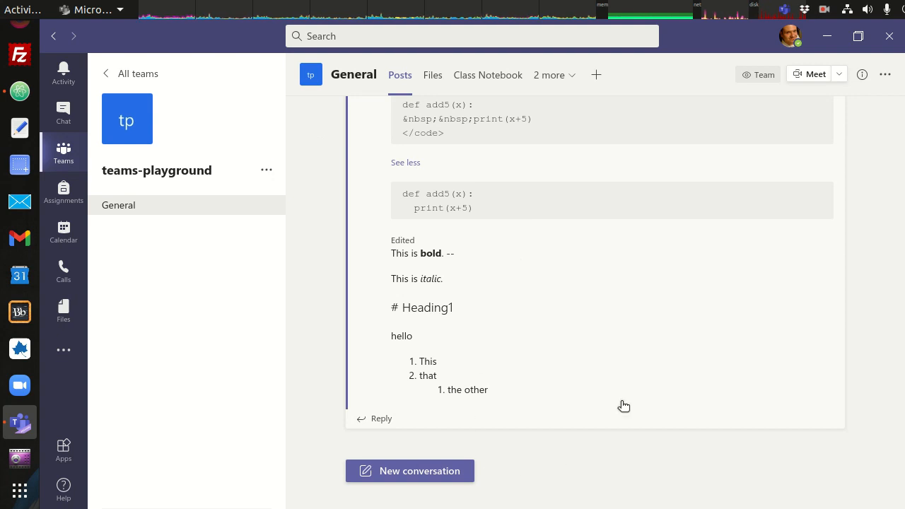
scroll(394, 222, "up", 3)
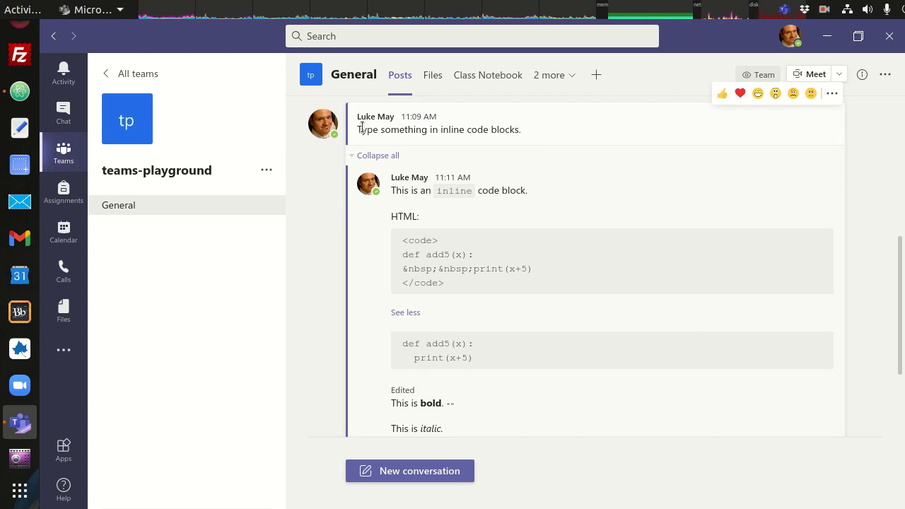
scroll(381, 283, "down", 3)
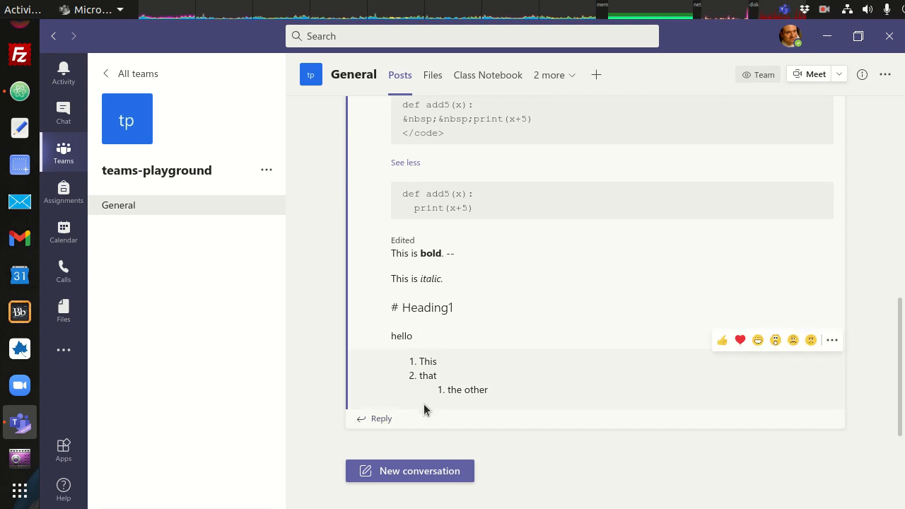
- Try starting a numbered list in a new reply with the expanded formatting options, and discard the draft
left_click(379, 420)
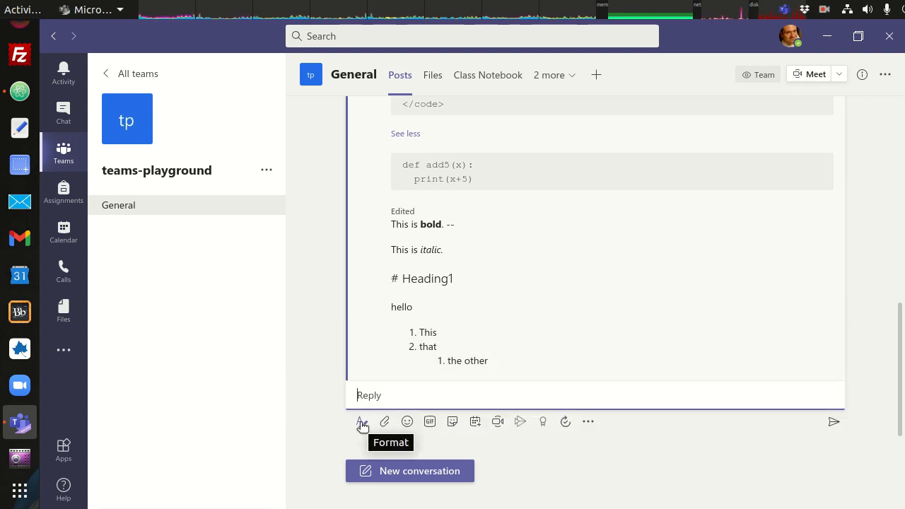
left_click(361, 422)
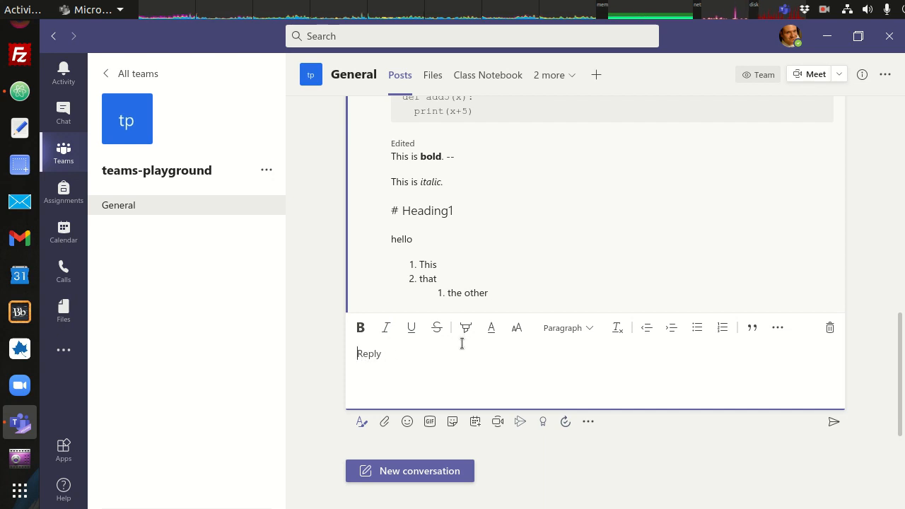
left_click(723, 328)
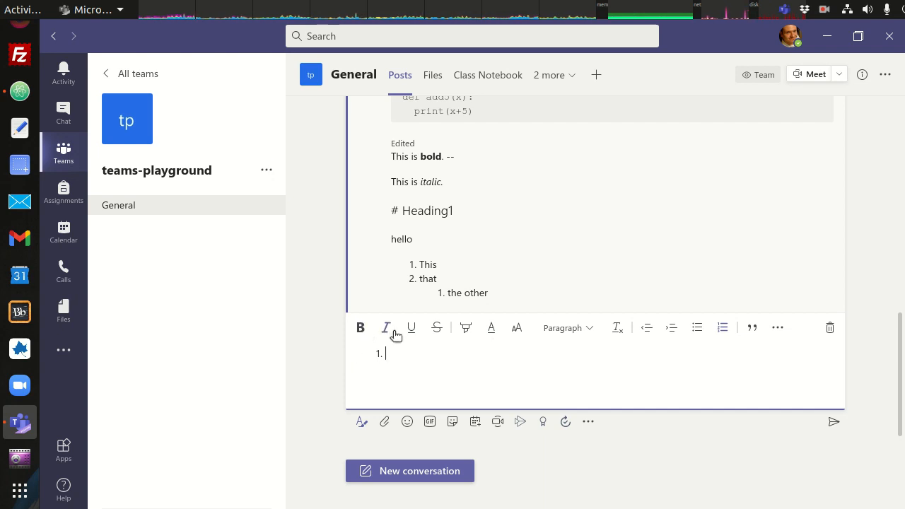
left_click(830, 330)
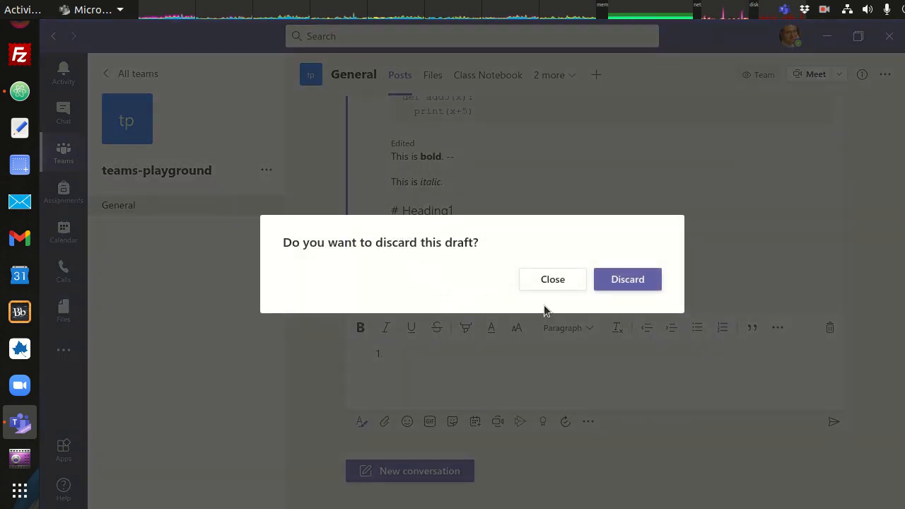
left_click(626, 281)
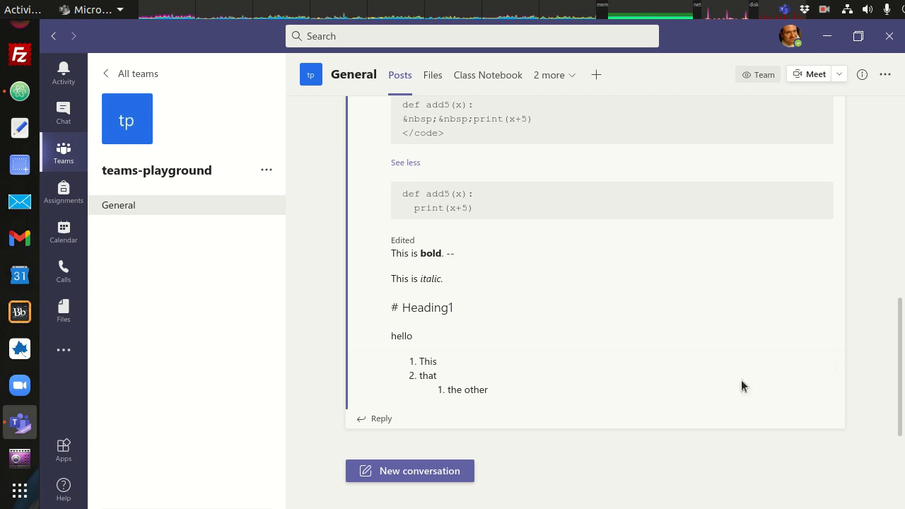
scroll(737, 382, "up", 1)
scroll(737, 379, "up", 10)
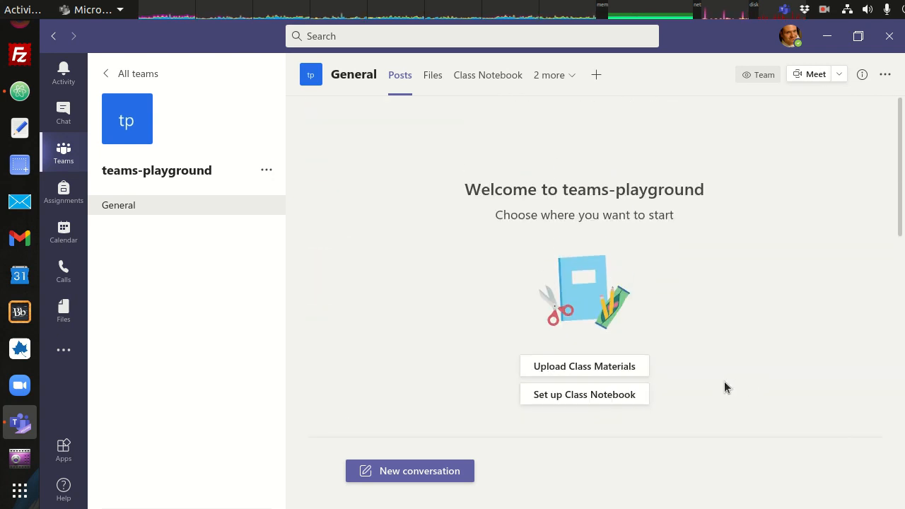
scroll(739, 340, "down", 10)
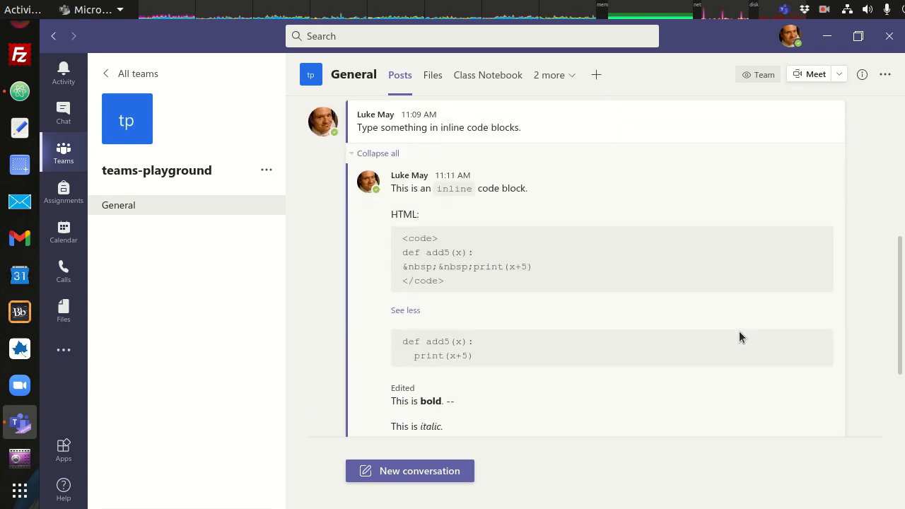